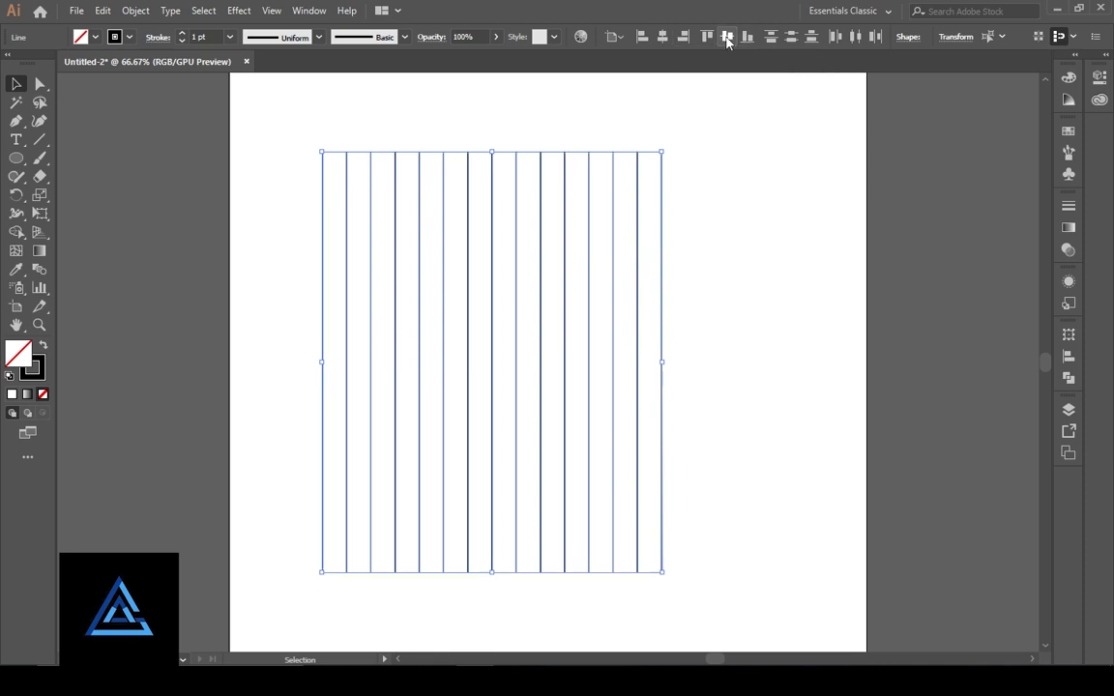
- Center the set of vertical lines horizontally on the artboard and group the lines
click(662, 36)
right_click(623, 228)
mouse_move(674, 380)
click(820, 433)
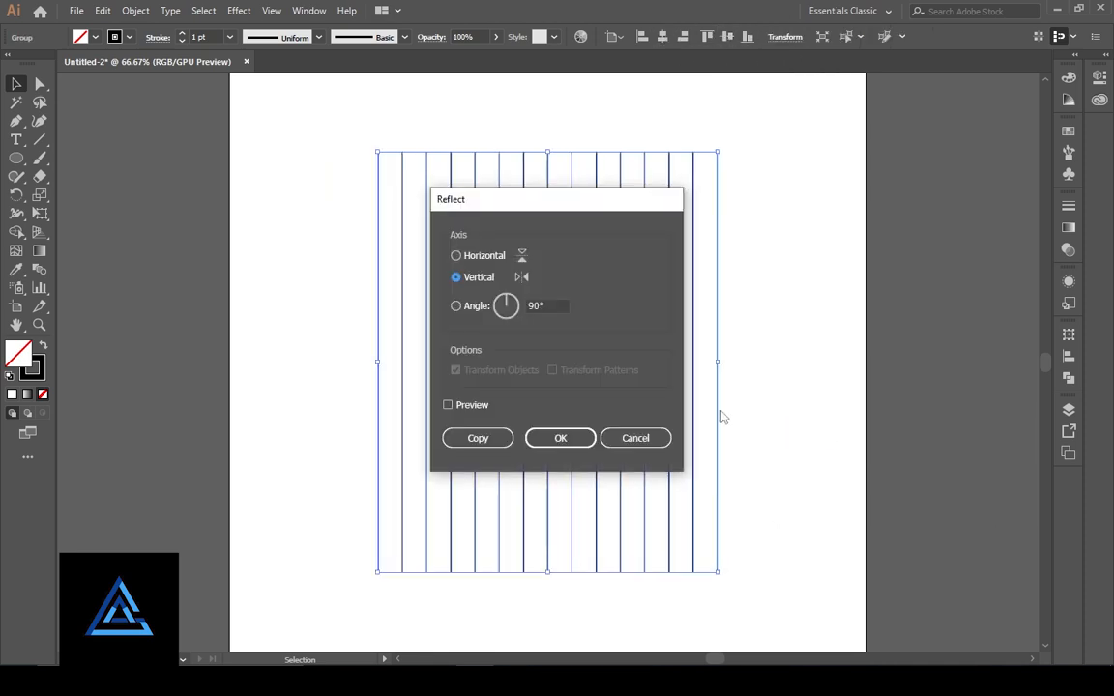
click(659, 442)
- Create a copy of the line group rotated by 120°
right_click(689, 190)
click(865, 375)
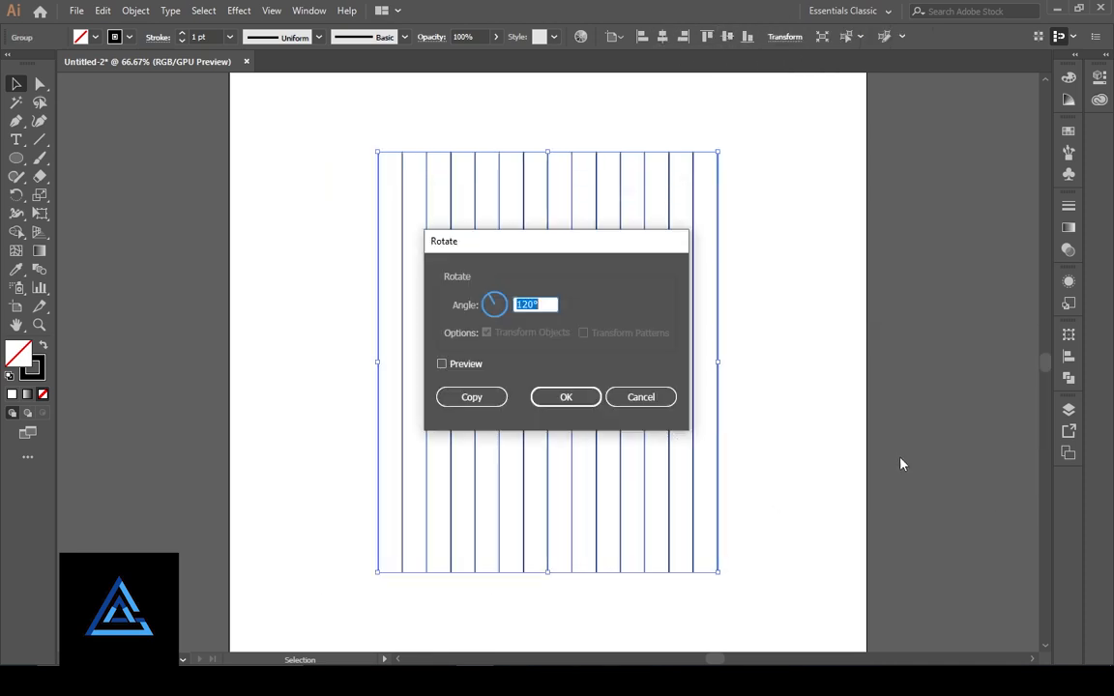
text(120)
click(471, 397)
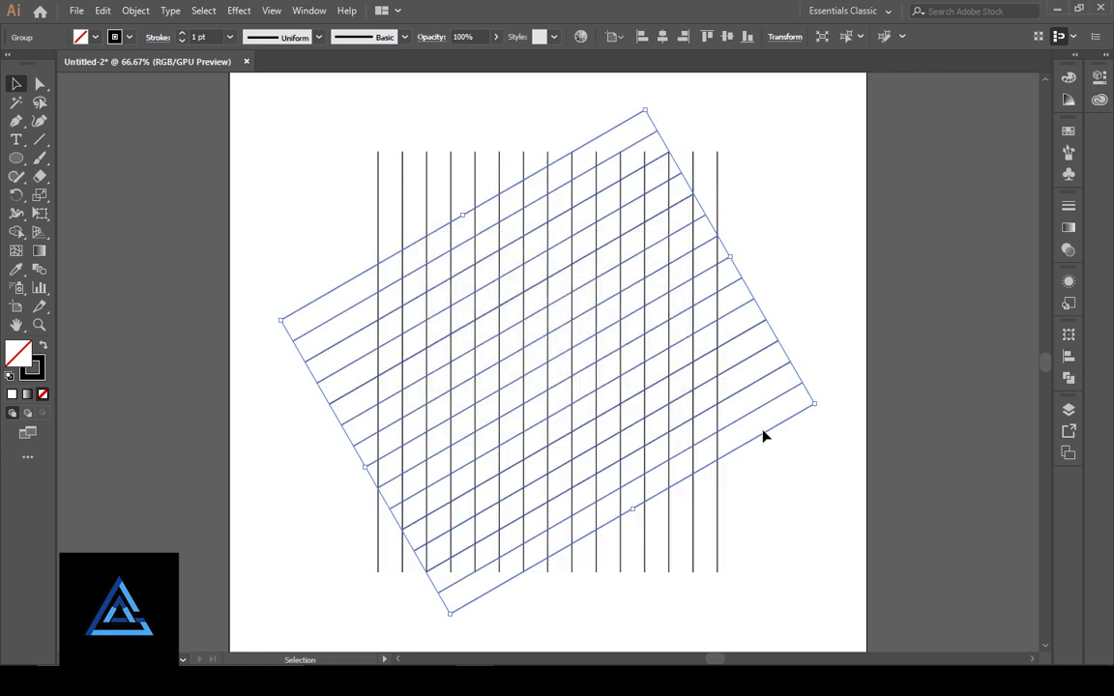
- Create a reflected copy of the rotated line group across the vertical axis to complete the triangular grid
right_click(763, 436)
mouse_move(845, 336)
click(587, 393)
click(477, 437)
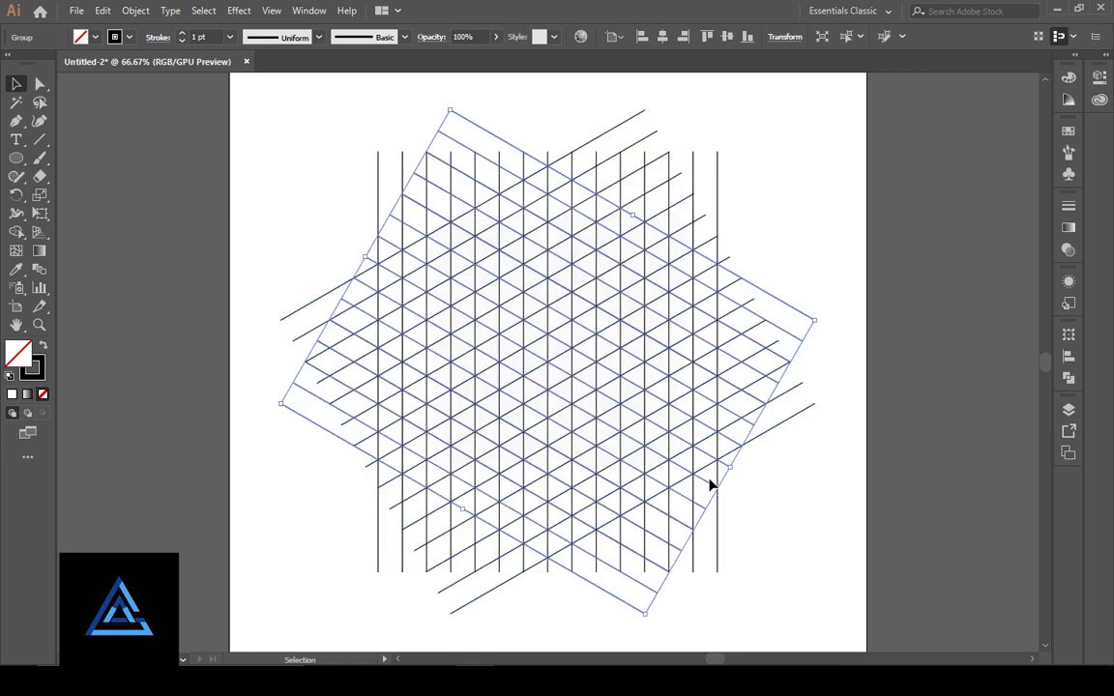
- Select the whole triangular grid and rotate it 90° so one set of lines runs horizontally
click(755, 563)
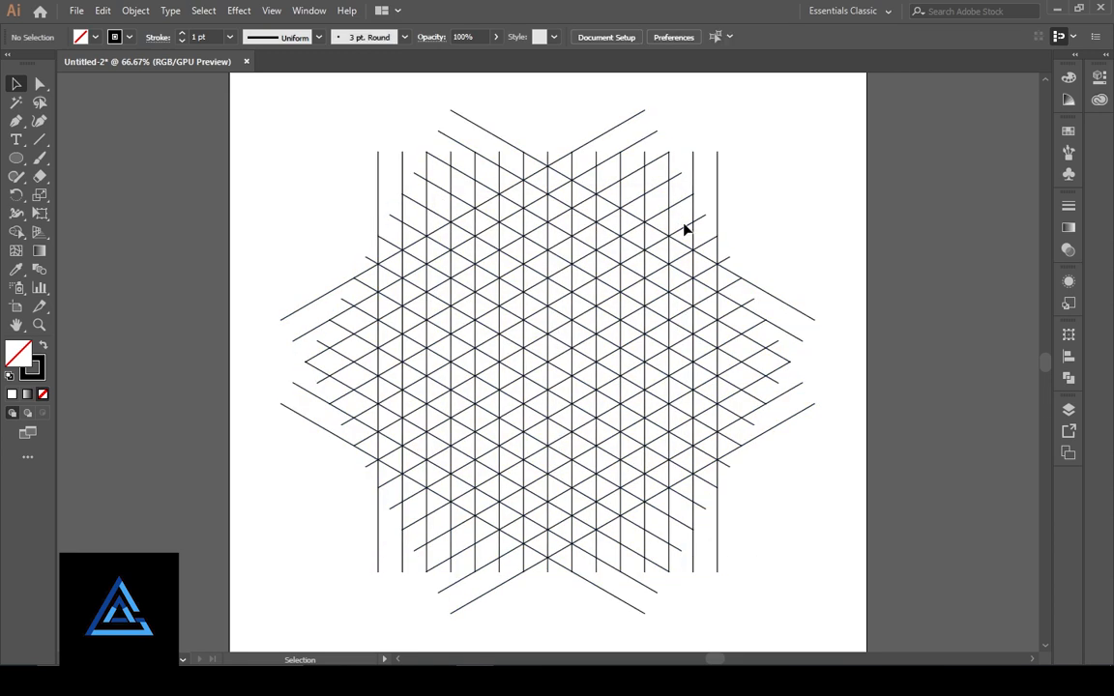
key(ctrl+a)
drag(820, 630, 629, 379)
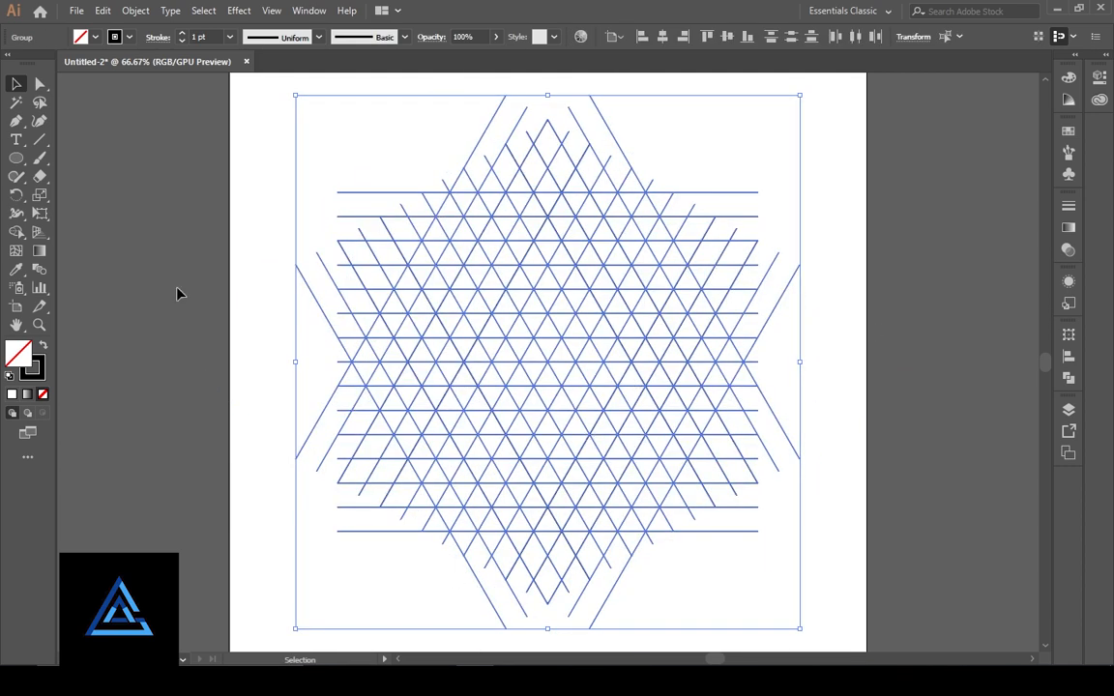
- Draw a circle about 531 px in diameter from the grid's center and center it on the artboard
click(16, 158)
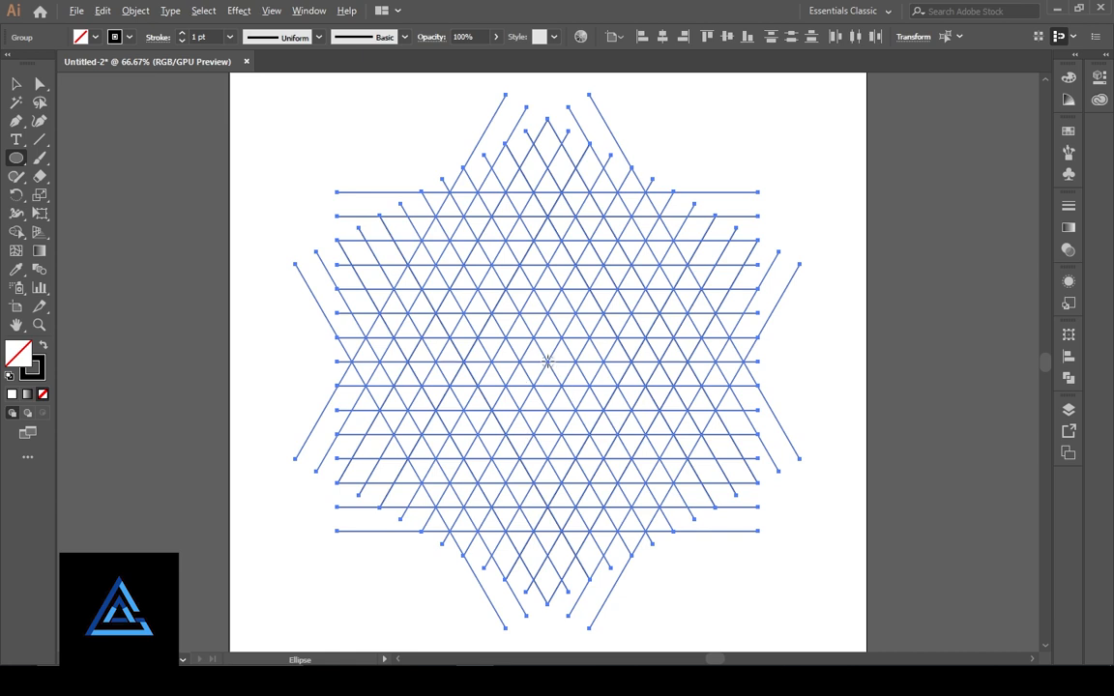
drag(548, 361, 657, 531)
click(663, 37)
click(726, 37)
- Enlarge the circle to about 534 px so its top meets the grid's outermost horizontal line, and deselect it
key(ctrl+=)
key(ctrl+=)
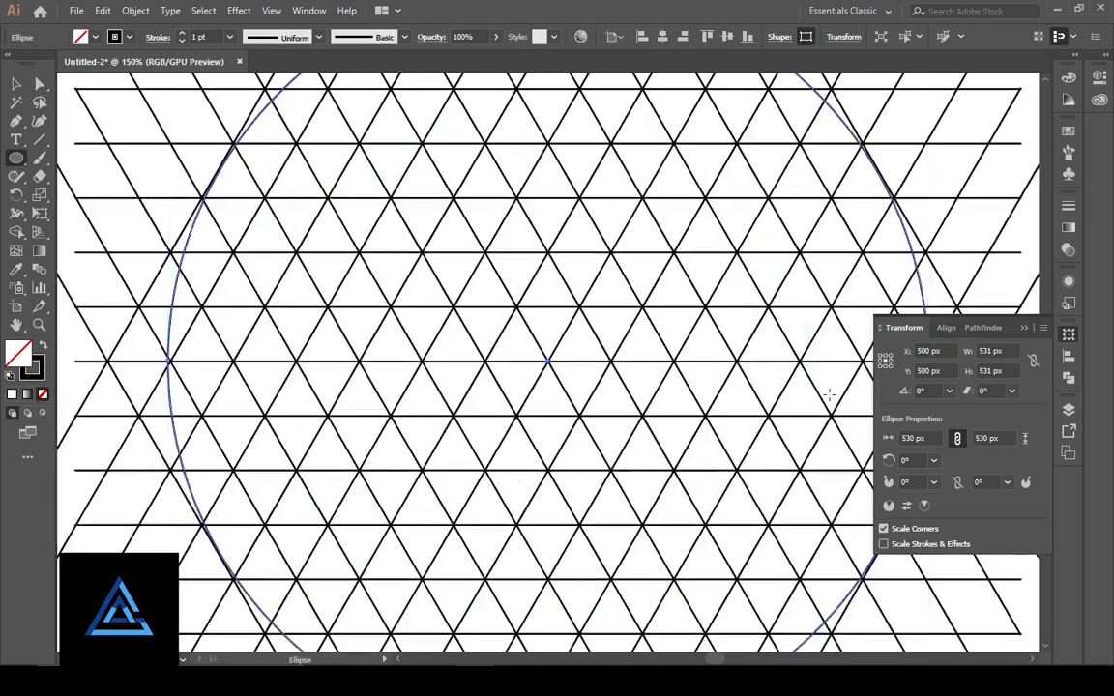
scroll(828, 393, up, 3)
click(16, 83)
drag(168, 130, 166, 128)
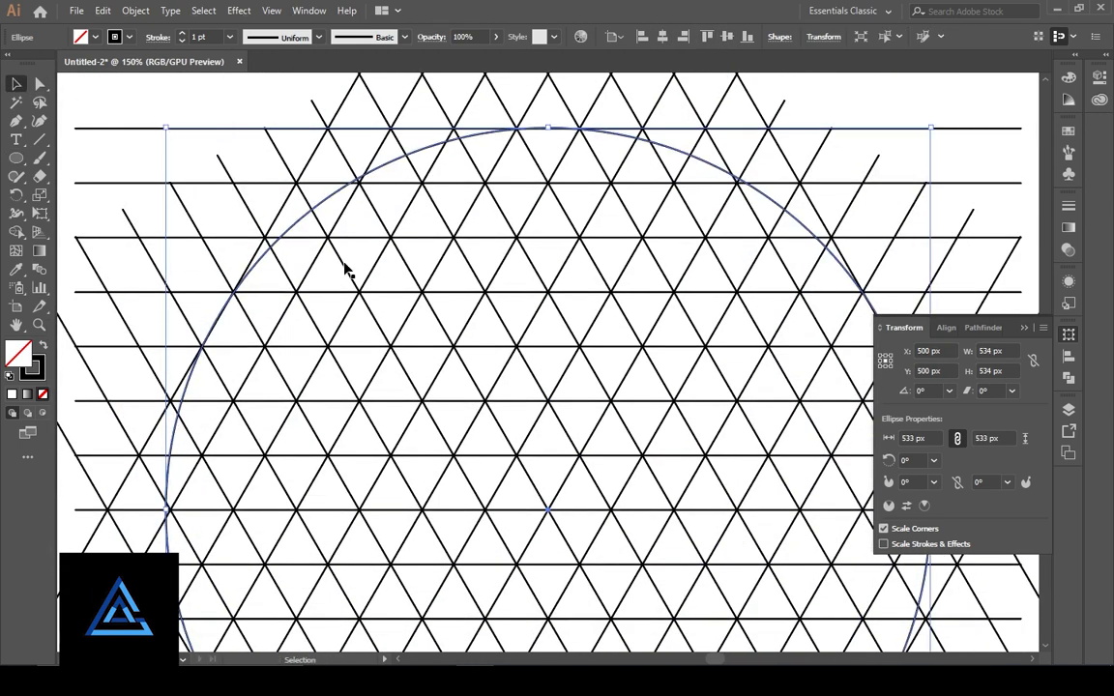
scroll(463, 401, down, 4)
key(ctrl+minus)
click(1025, 328)
click(171, 139)
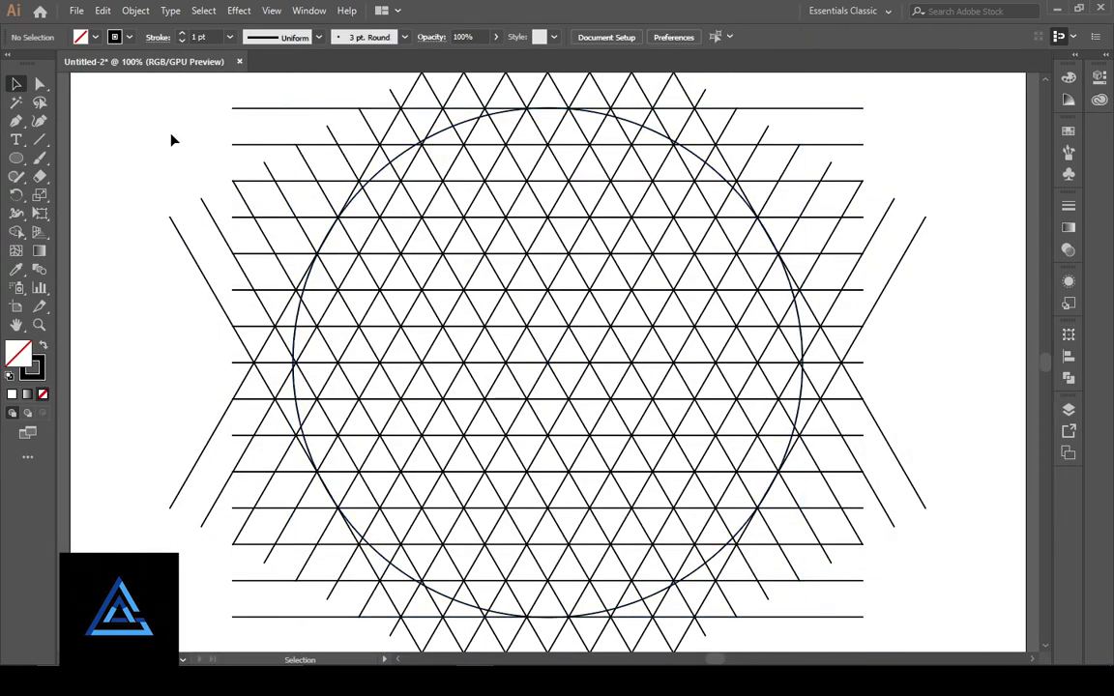
- Select the grid and circle and merge the cells along the circle's upper-left rim with the Shape Builder
key(ctrl+a)
key(shift+m)
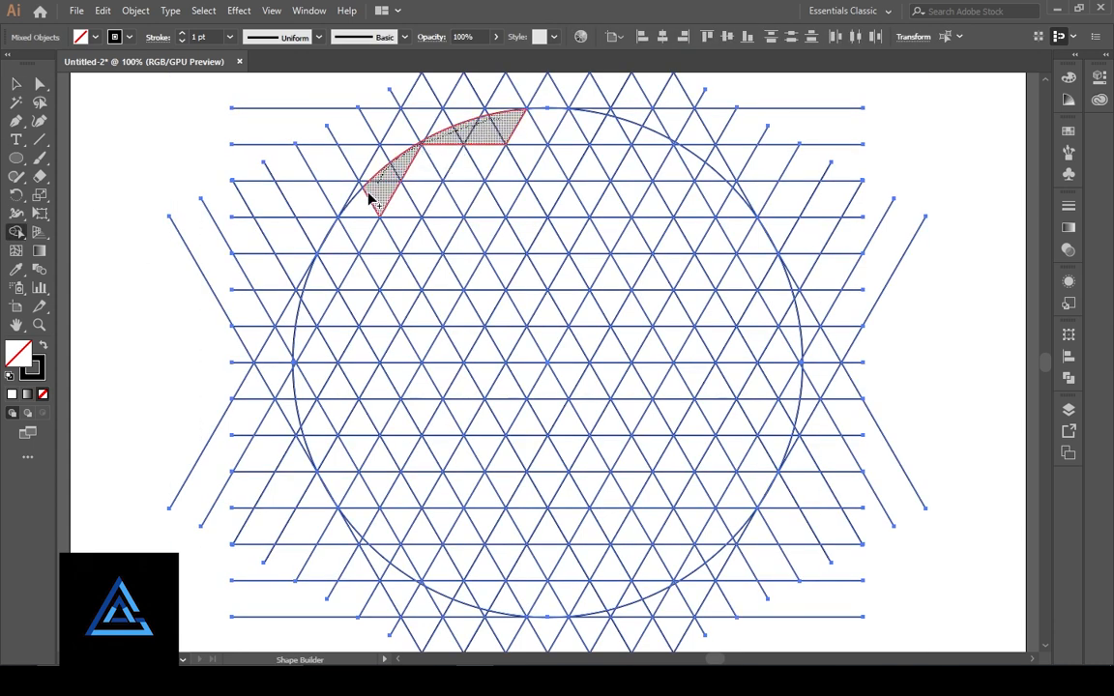
drag(368, 194, 307, 305)
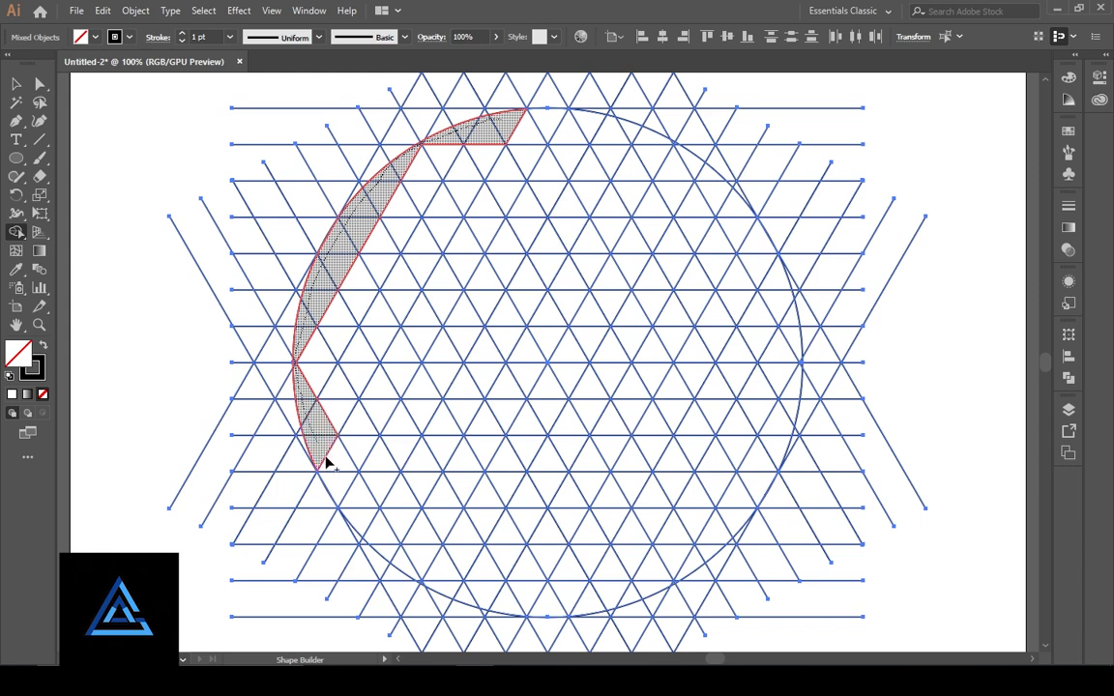
drag(326, 465, 426, 589)
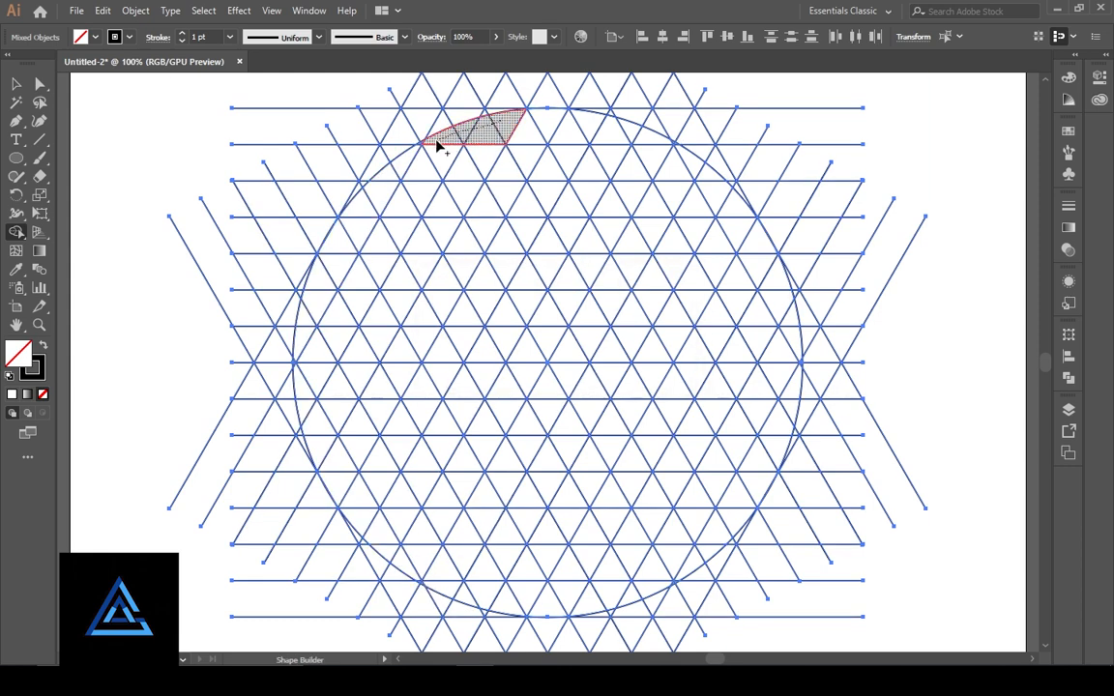
drag(418, 145, 311, 321)
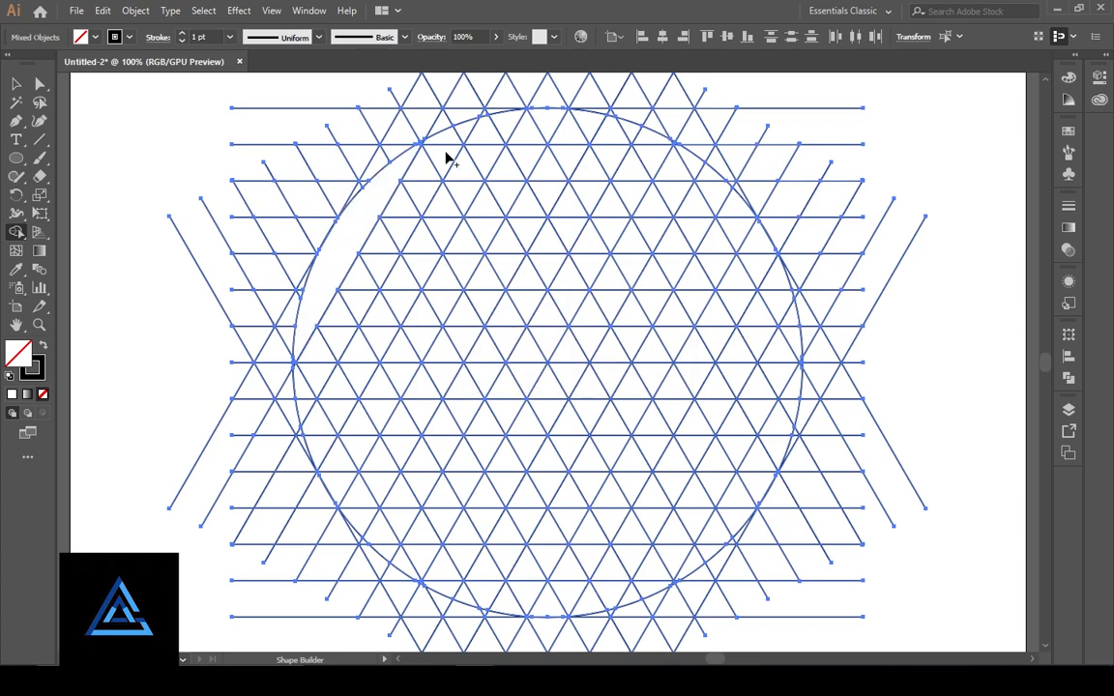
- Swap to a black fill with no stroke and merge the rim cells at the circle's upper left up to its top
click(43, 347)
key(ctrl+plus)
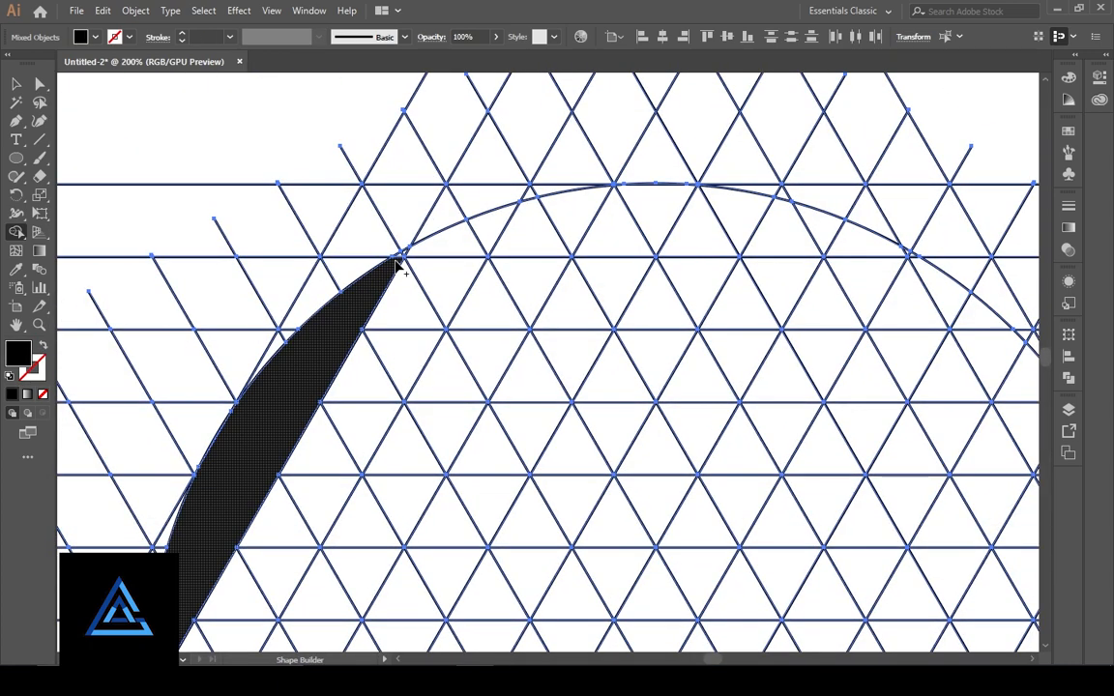
drag(403, 257, 565, 217)
scroll(224, 334, down, 5)
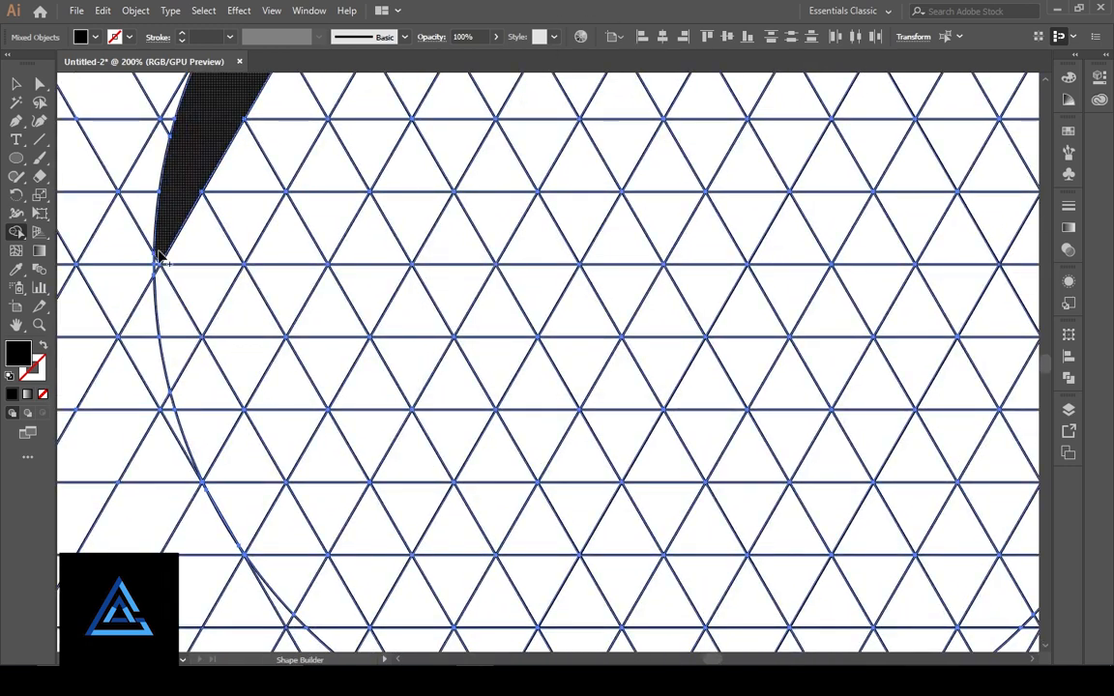
- Merge the rim cells along the circle's lower left and bottom into black segments mirroring the upper ones
mouse_move(173, 331)
mouse_down()
mouse_move(254, 498)
mouse_move(106, 179)
mouse_up()
mouse_move(106, 179)
mouse_down()
mouse_move(229, 348)
mouse_move(305, 385)
mouse_up()
key(ctrl+minus)
key(ctrl+minus)
key(ctrl+minus)
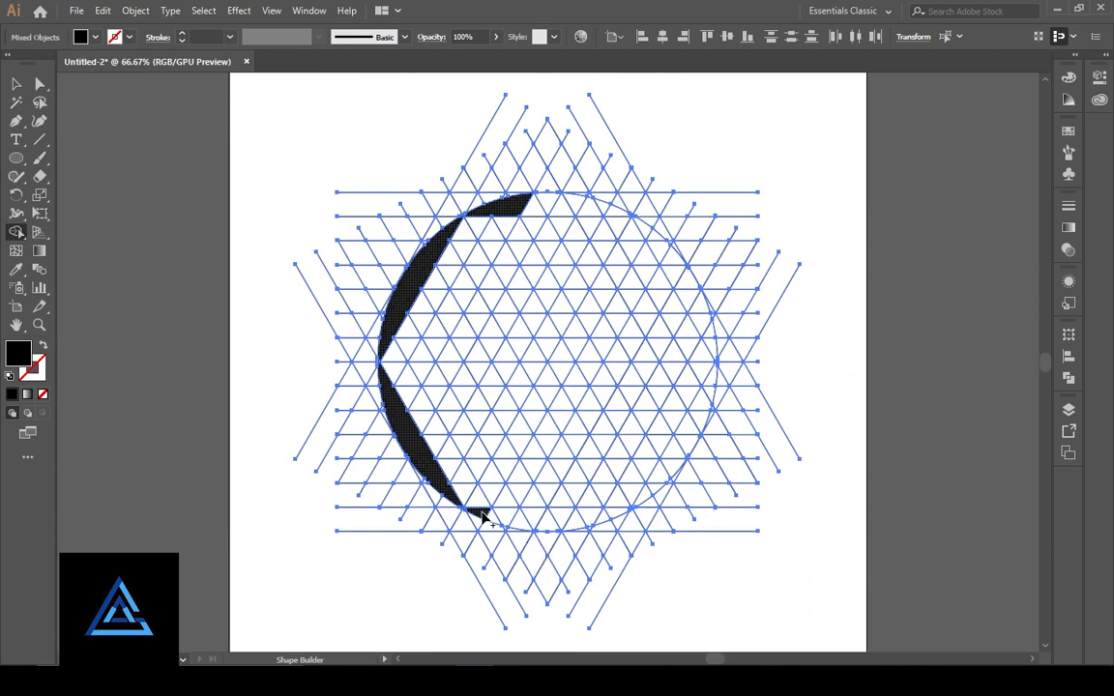
drag(481, 515, 524, 525)
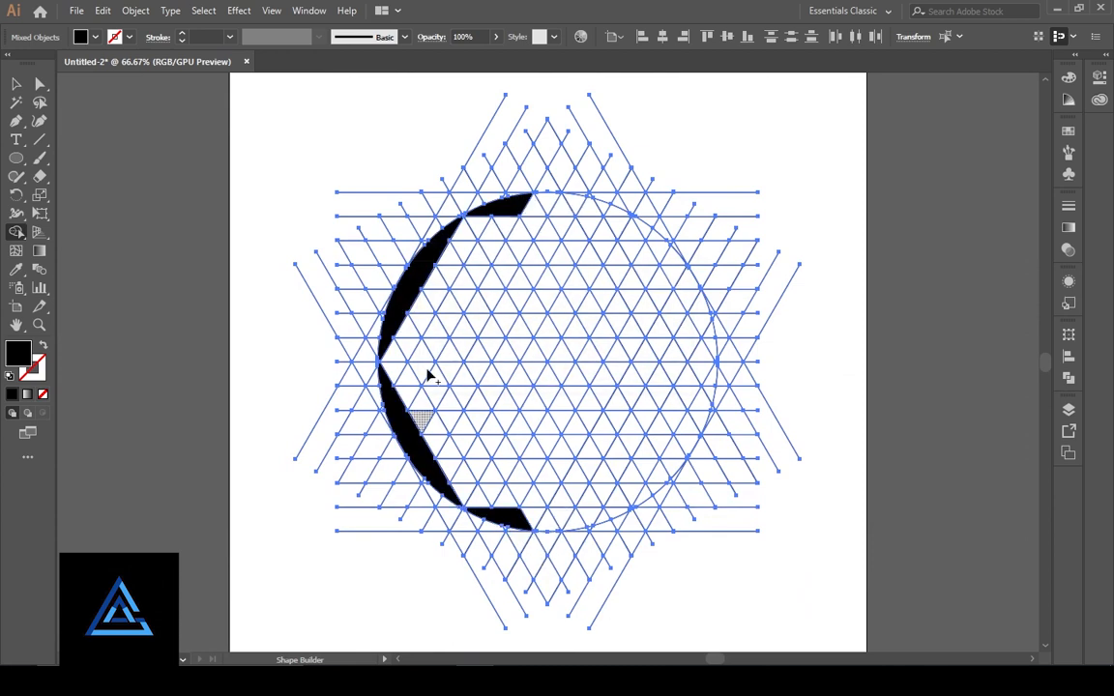
- Merge the left rim segments with the adjacent inner row of grid cells into one thick black crescent
mouse_move(512, 211)
mouse_down()
mouse_move(546, 203)
mouse_move(522, 516)
mouse_up()
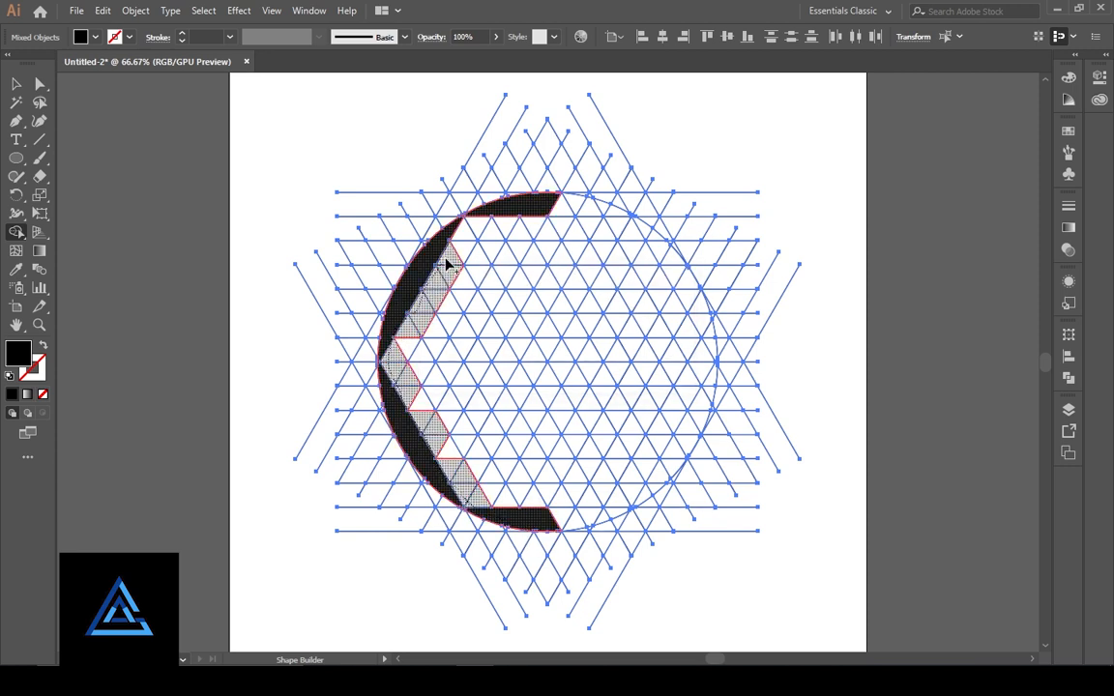
drag(447, 263, 478, 224)
drag(436, 432, 452, 452)
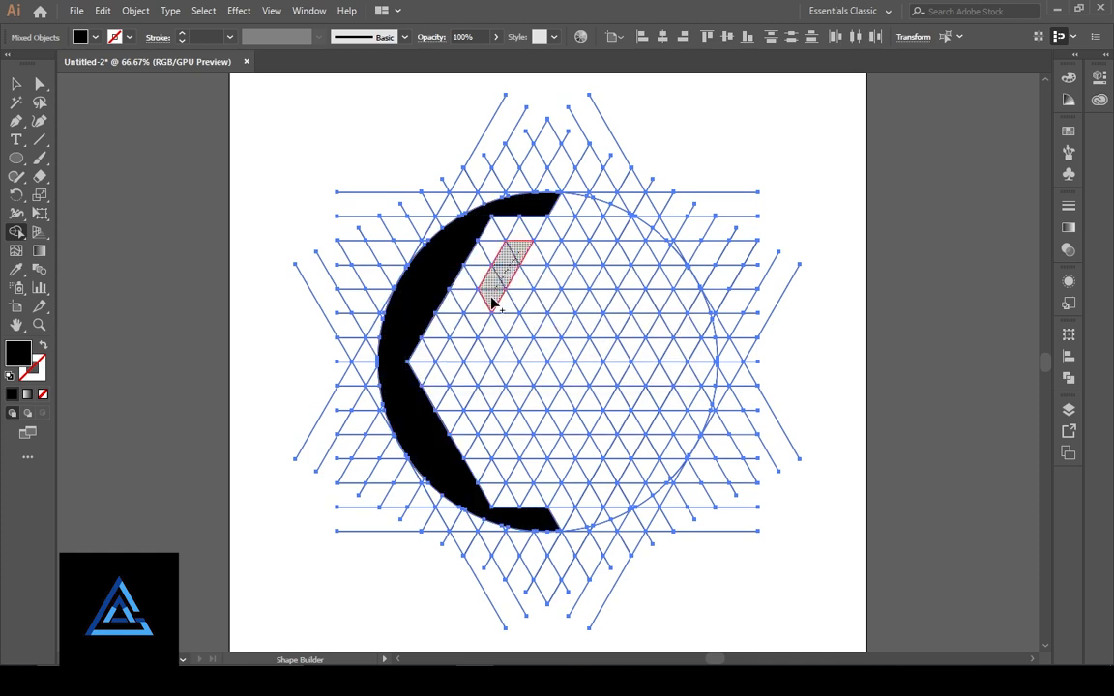
- Build a C-shaped black band inside the crescent, one cell apart, and extend both its ends to the circle's edge
mouse_move(492, 302)
mouse_down()
mouse_move(452, 354)
mouse_move(457, 370)
mouse_move(522, 475)
mouse_move(569, 474)
mouse_up()
drag(476, 234, 571, 253)
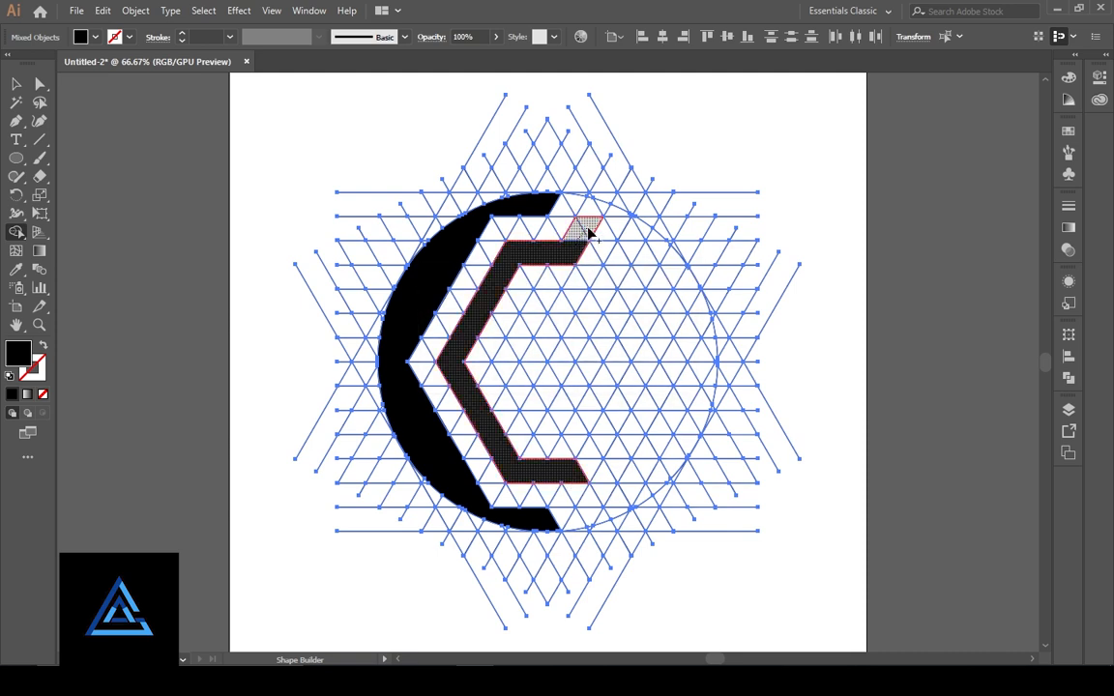
drag(610, 218, 611, 218)
key(ctrl+z)
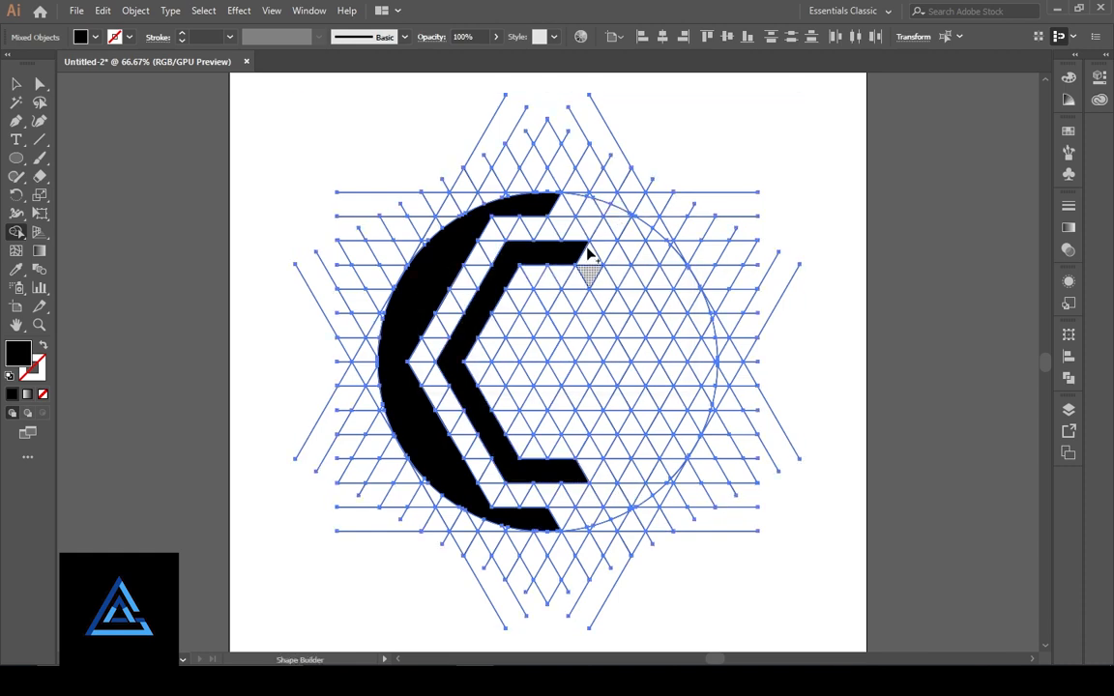
drag(575, 253, 599, 211)
drag(600, 518, 628, 542)
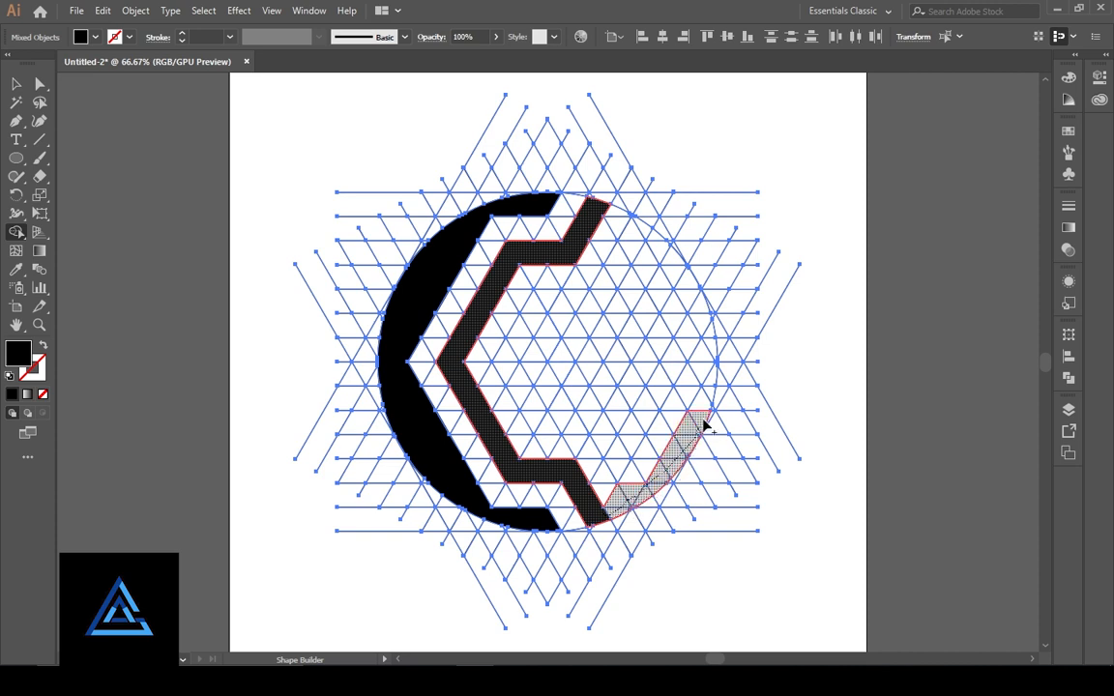
- Merge the cells along the circle's right rim into the C-shaped band, from its lower end round to its upper end
drag(713, 389, 713, 387)
drag(600, 205, 620, 217)
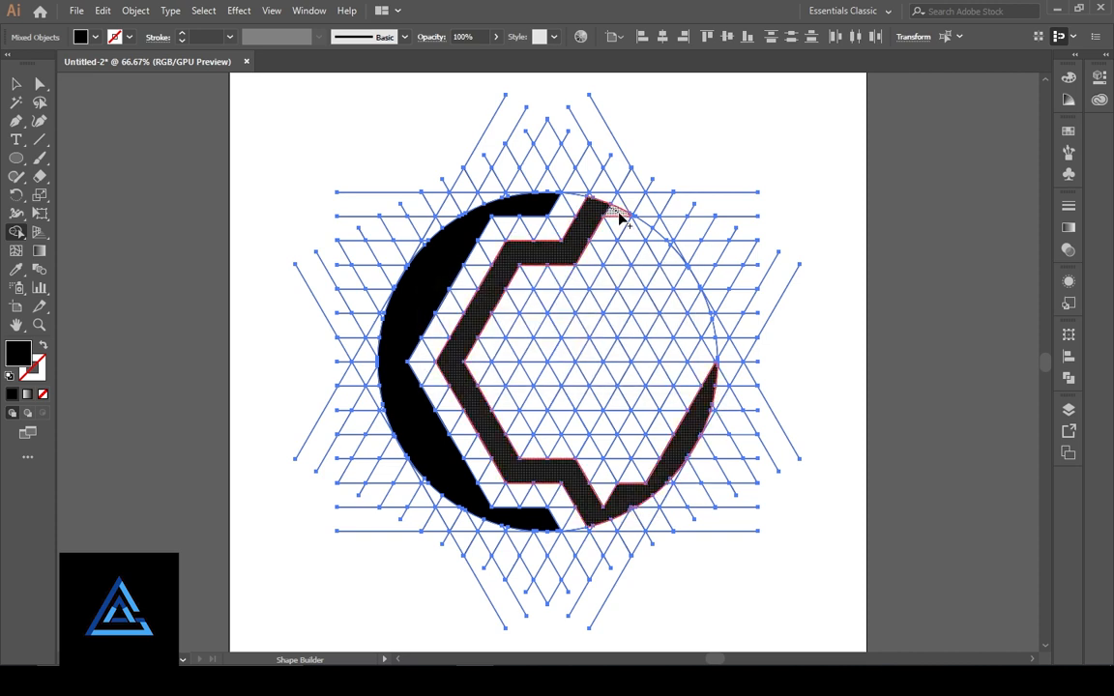
key(ctrl+plus)
key(ctrl+plus)
key(ctrl+plus)
mouse_move(750, 403)
mouse_down()
mouse_move(759, 418)
mouse_move(417, 353)
mouse_up()
key(ctrl+minus)
key(ctrl+minus)
drag(685, 371, 615, 353)
- Thicken the black right rim by merging the adjacent inner grid cells, keeping pointed gaps above and below
mouse_move(563, 131)
mouse_down()
mouse_move(648, 205)
mouse_move(710, 331)
mouse_move(688, 407)
mouse_move(603, 526)
mouse_up()
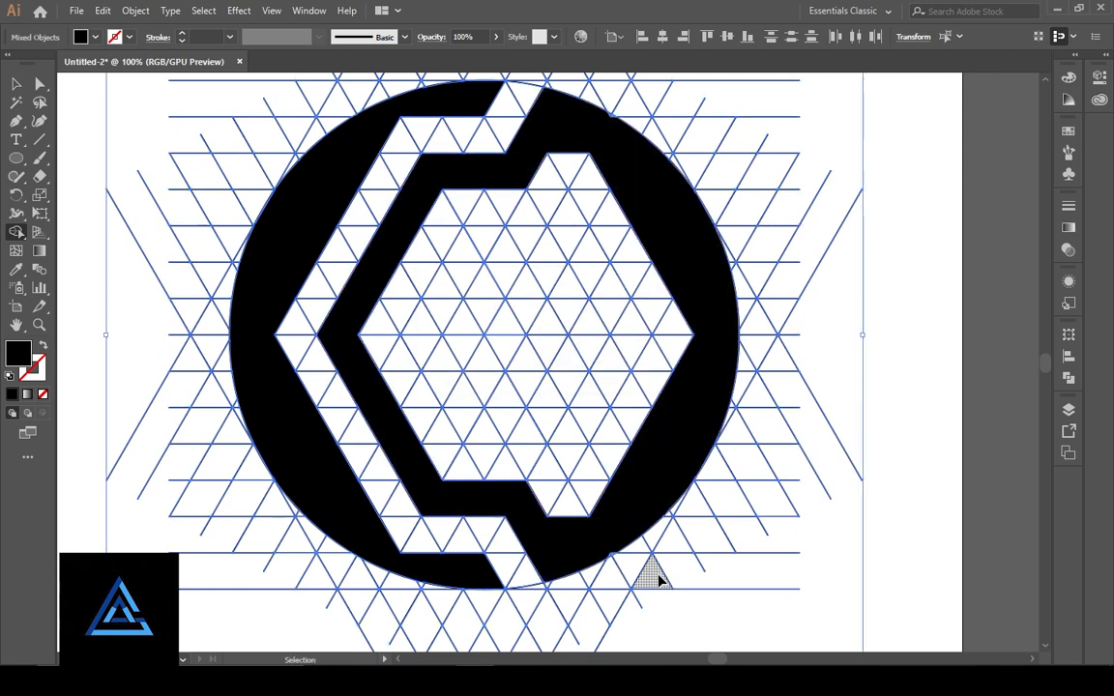
key(ctrl+z)
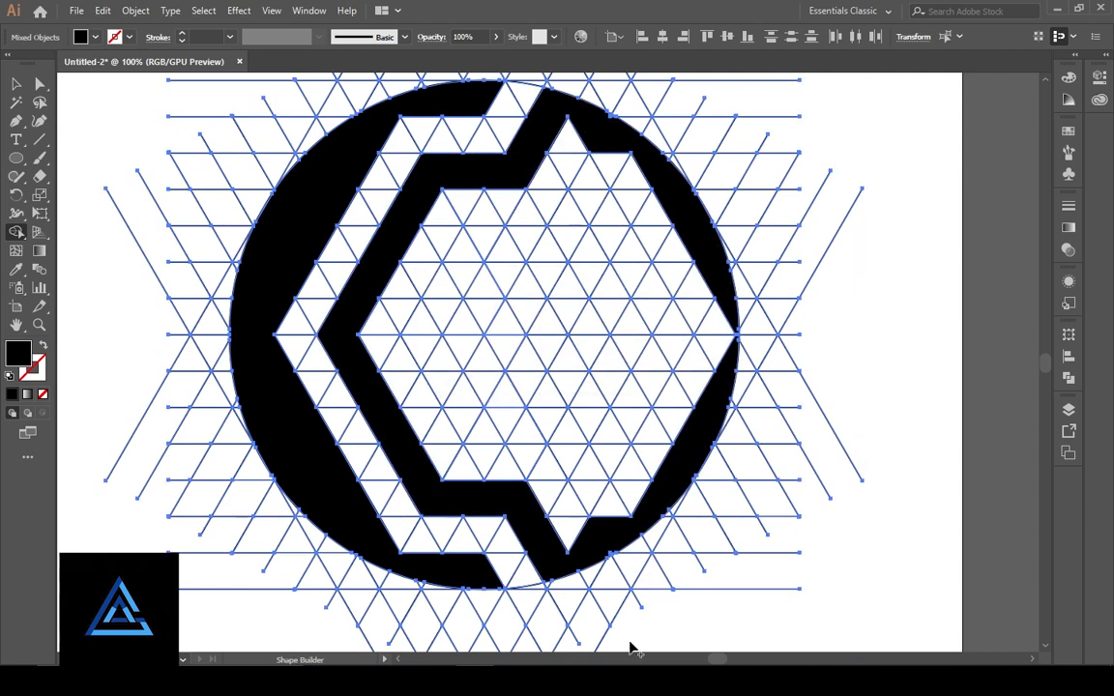
mouse_move(614, 530)
mouse_down()
mouse_move(713, 350)
mouse_move(716, 318)
mouse_move(661, 236)
mouse_up()
scroll(460, 179, down, 1)
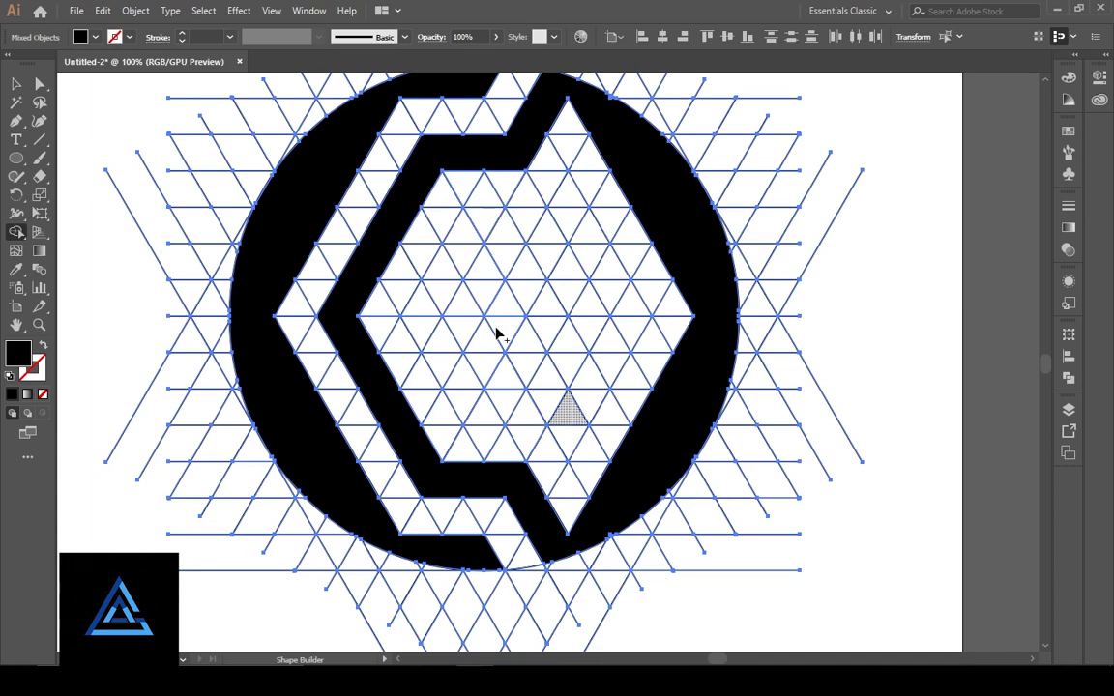
mouse_move(486, 235)
mouse_down()
mouse_move(430, 308)
mouse_move(455, 360)
mouse_move(483, 406)
mouse_move(580, 417)
mouse_move(632, 332)
mouse_move(563, 216)
mouse_move(490, 211)
mouse_move(551, 275)
mouse_up()
scroll(596, 407, down, 2)
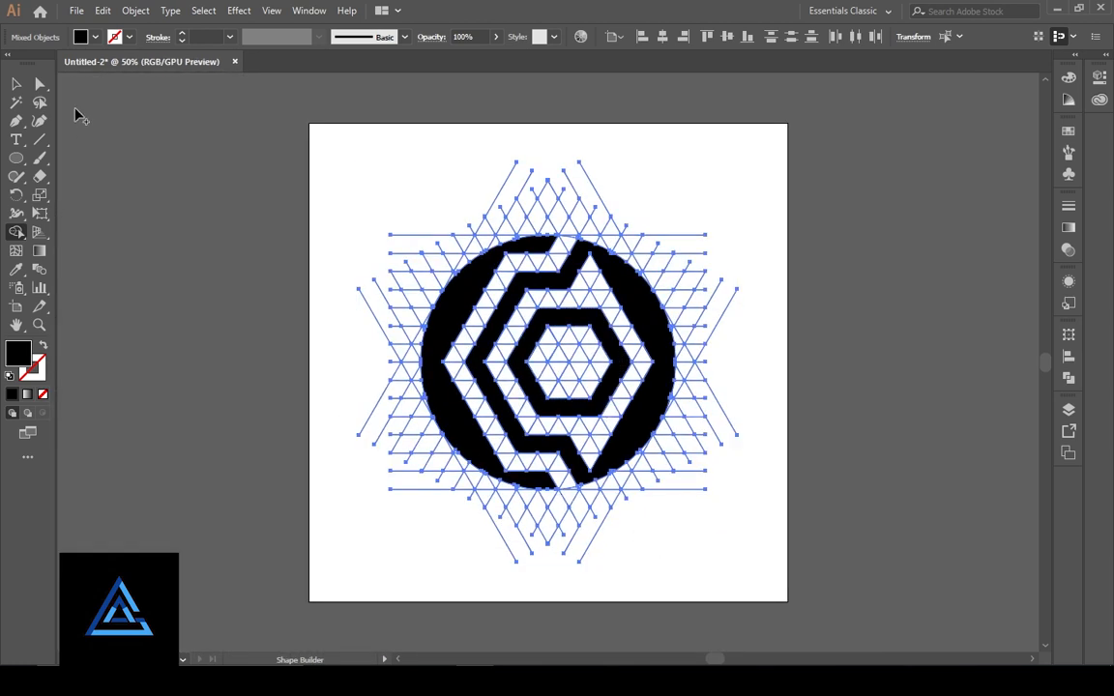
key(ctrl+z)
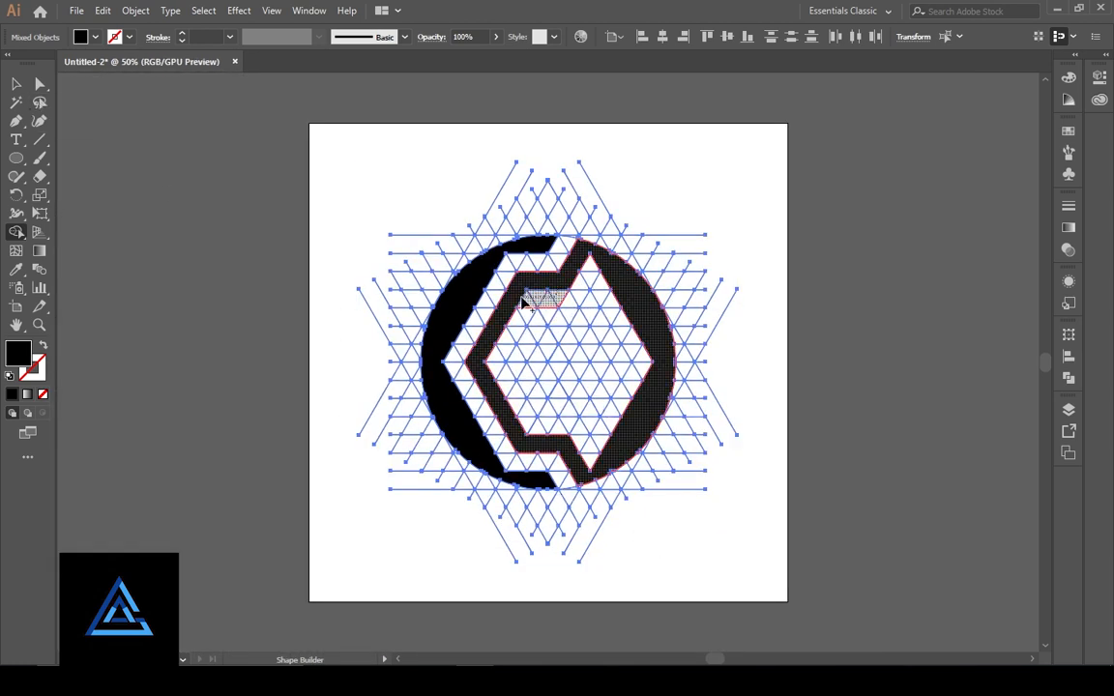
- Thicken the inner C-shaped band by merging the next inner row of grid cells, including its upper and lower arms
drag(522, 302, 523, 319)
drag(533, 425, 533, 427)
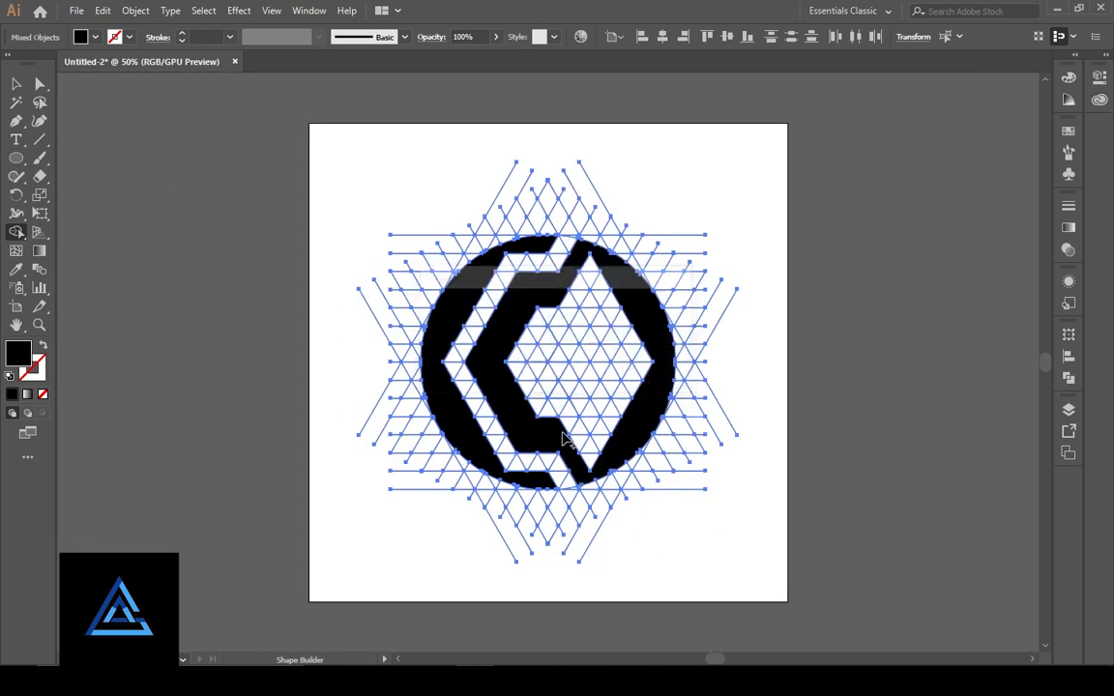
key(ctrl+equal)
mouse_move(624, 559)
mouse_down()
mouse_move(666, 596)
mouse_move(566, 510)
mouse_move(622, 552)
mouse_move(594, 525)
mouse_move(600, 518)
mouse_up()
alt+click(530, 275)
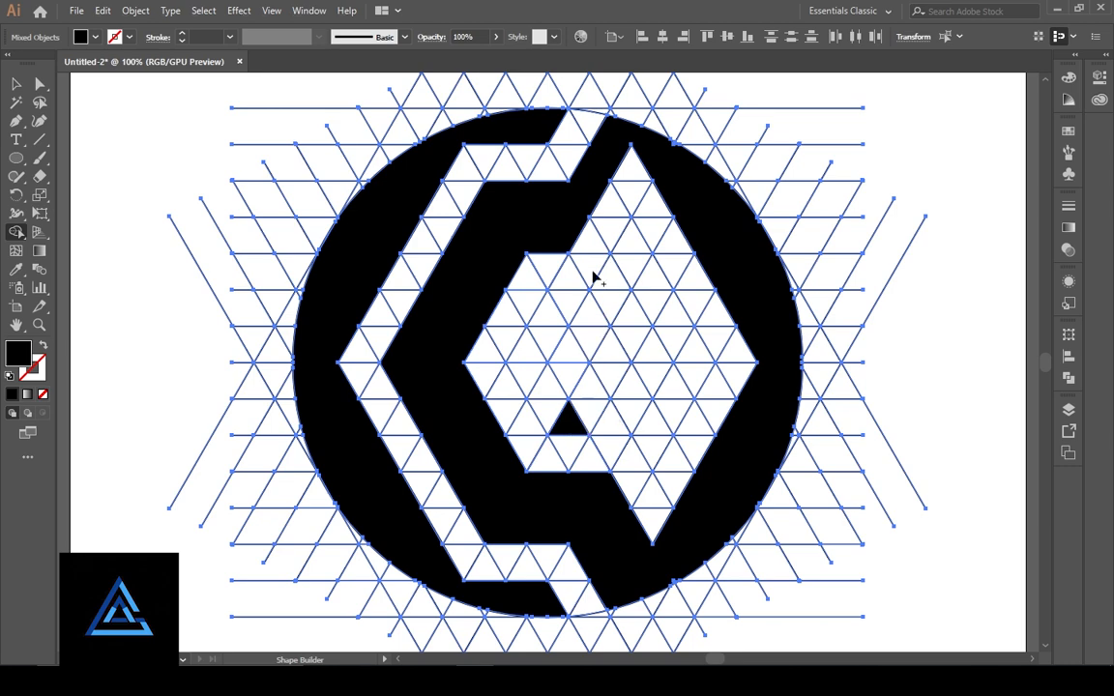
mouse_move(631, 168)
mouse_down()
mouse_move(597, 248)
mouse_move(578, 232)
mouse_up()
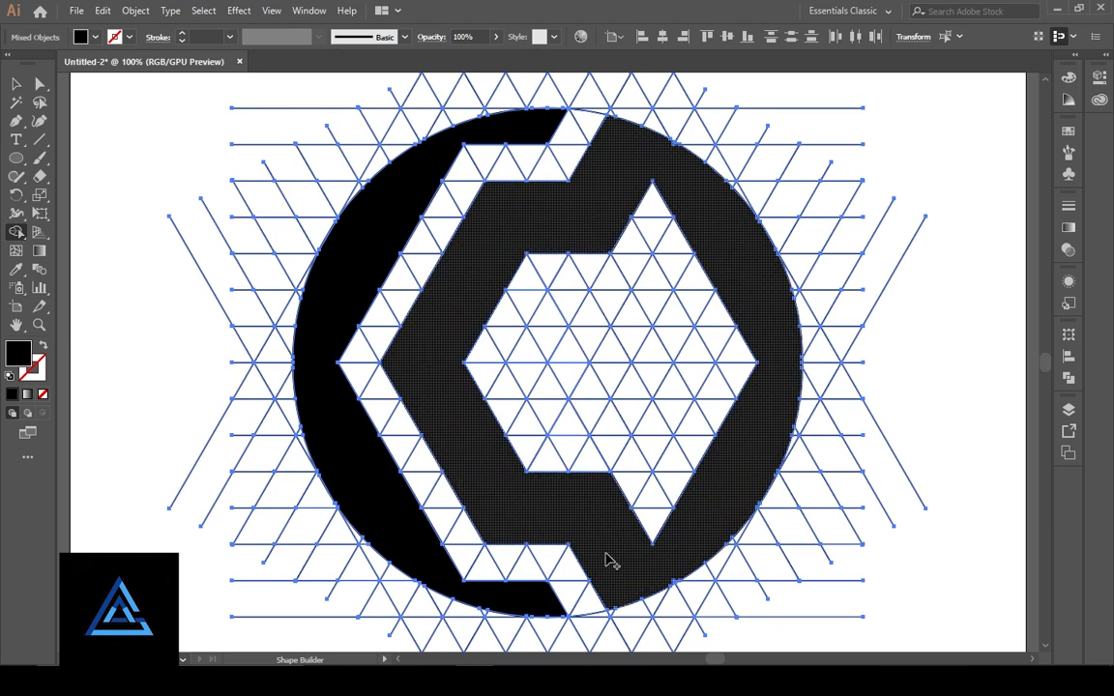
- Build a black hexagonal ring one cell thick from the grid cells in the right half of the inner opening
mouse_move(590, 311)
mouse_down()
mouse_move(572, 359)
mouse_move(610, 416)
mouse_move(656, 352)
mouse_move(613, 286)
mouse_move(640, 307)
mouse_up()
key(ctrl+z)
mouse_move(592, 418)
mouse_down()
mouse_move(653, 415)
mouse_move(686, 358)
mouse_move(657, 423)
mouse_up()
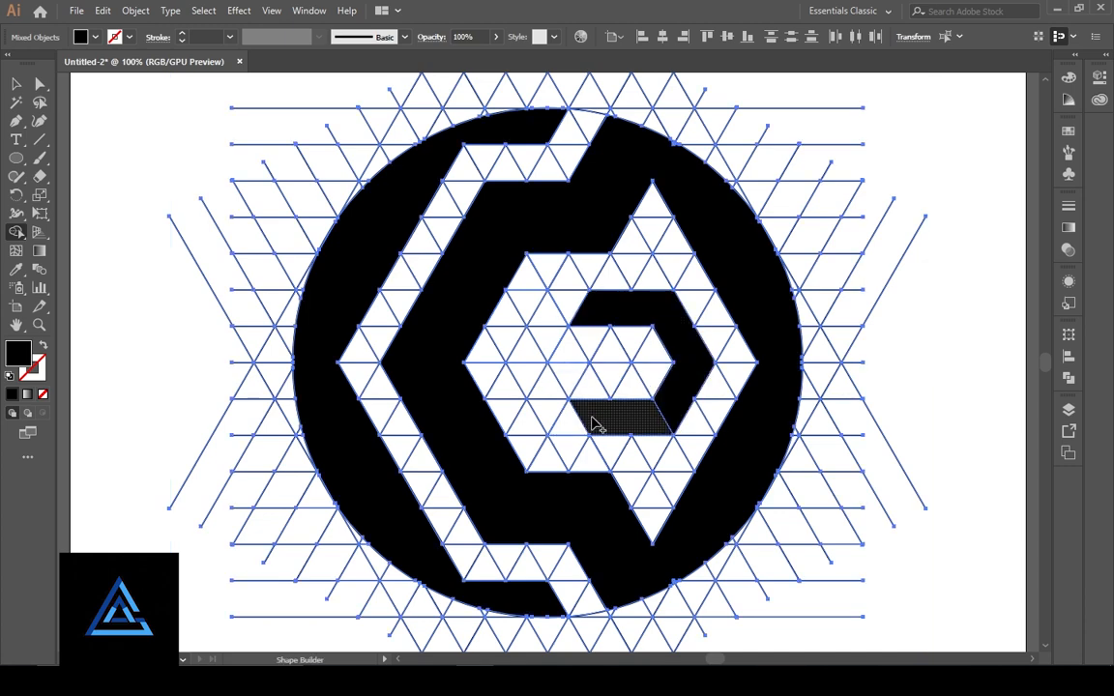
drag(567, 380, 573, 319)
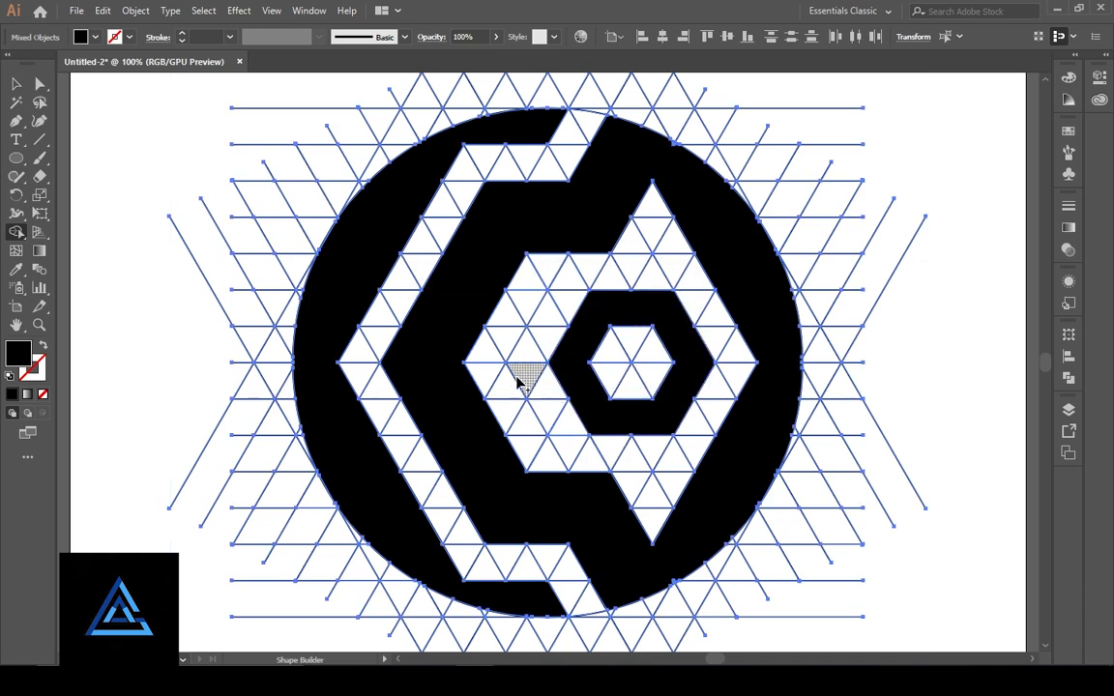
- Switch to the Direct Selection tool and deselect all artwork
key(ctrl+minus)
key(ctrl+minus)
click(40, 84)
click(160, 152)
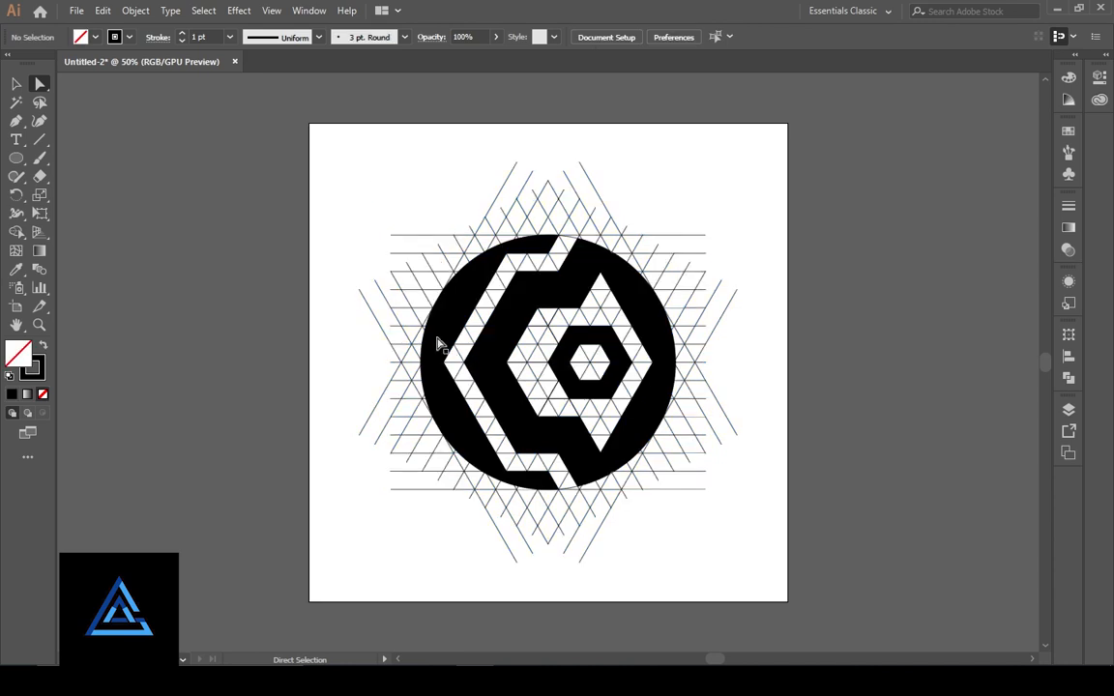
- Try to isolate the black logo shapes by removing the line grid, and rotate the logo 90 degrees counterclockwise
click(440, 340)
alt+click(493, 341)
shift+click(449, 340)
shift+click(565, 359)
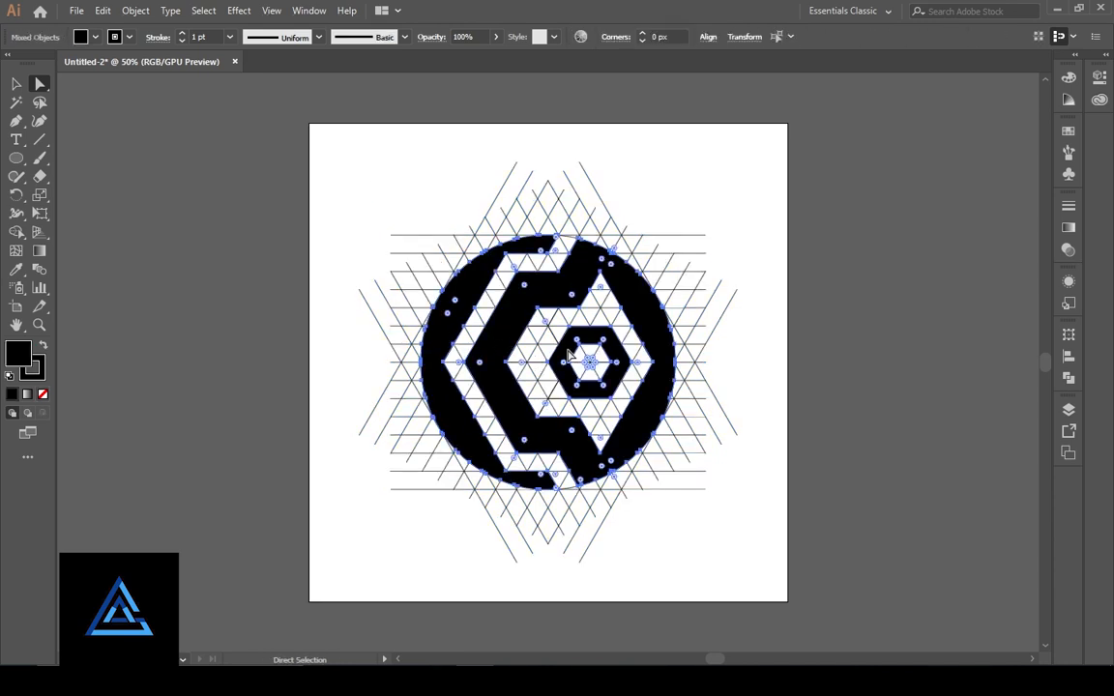
key(Delete)
drag(335, 180, 704, 296)
key(Delete)
key(ctrl+v)
click(704, 296)
key(ctrl+plus)
key(ctrl+plus)
key(ctrl+plus)
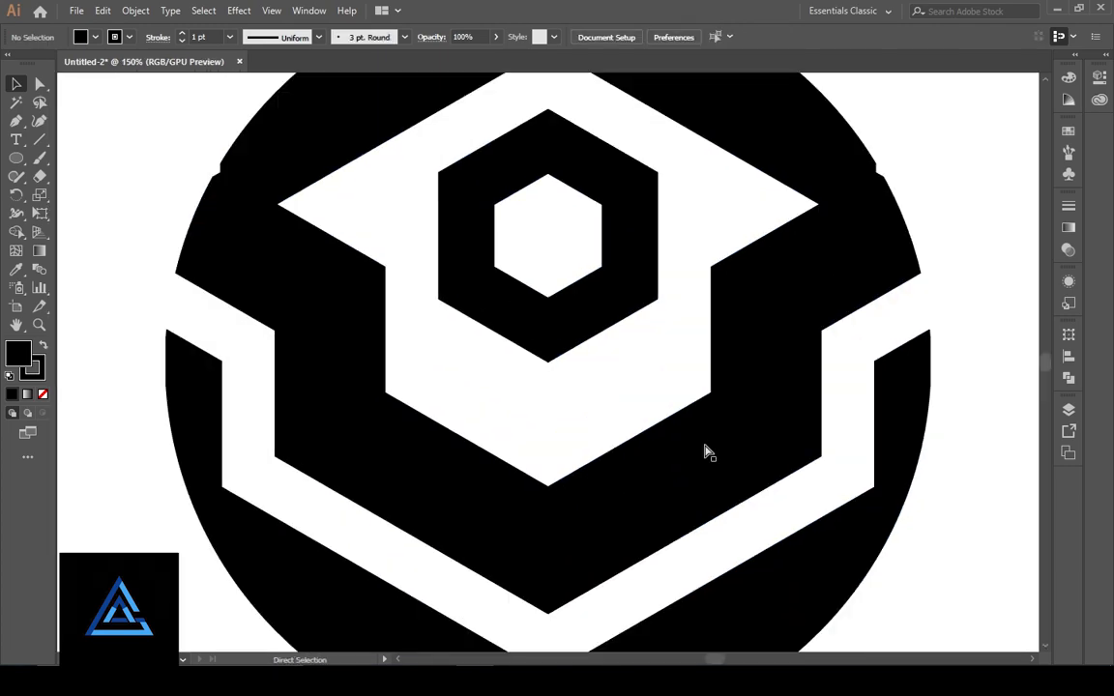
- Undo the logo's rotation and the removal of the line grid
key(ctrl+z)
key(ctrl+z)
key(ctrl+z)
key(ctrl+z)
key(ctrl+z)
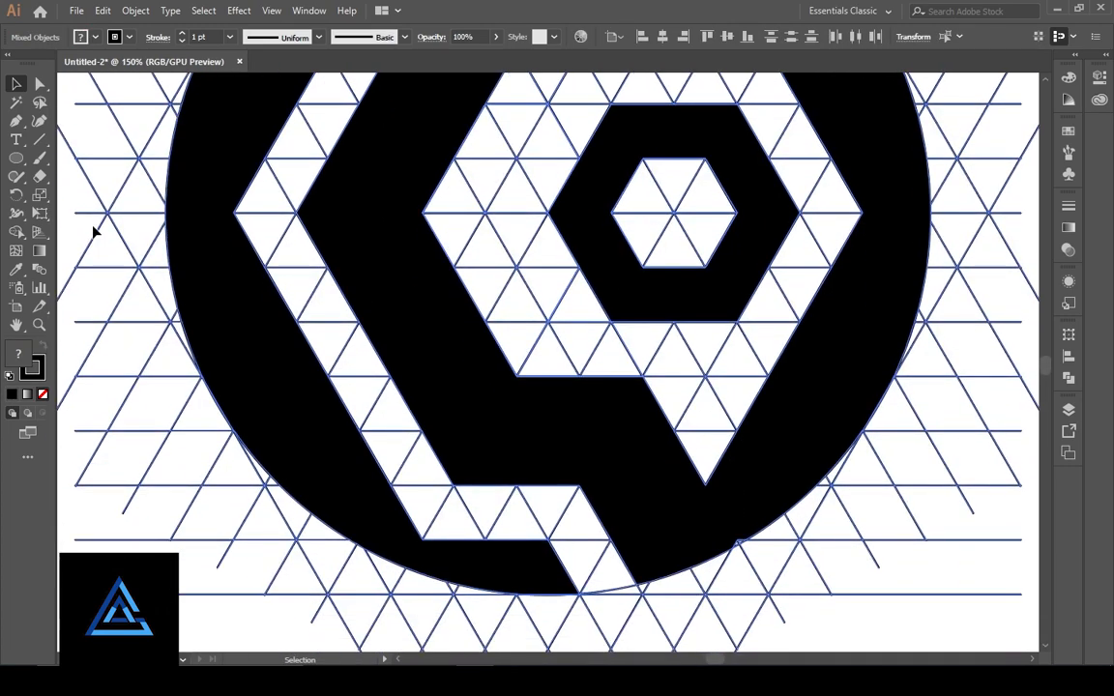
- Clean up the small notch on the circle's lower-right rim with the Shape Builder, using black fill and no stroke
click(17, 232)
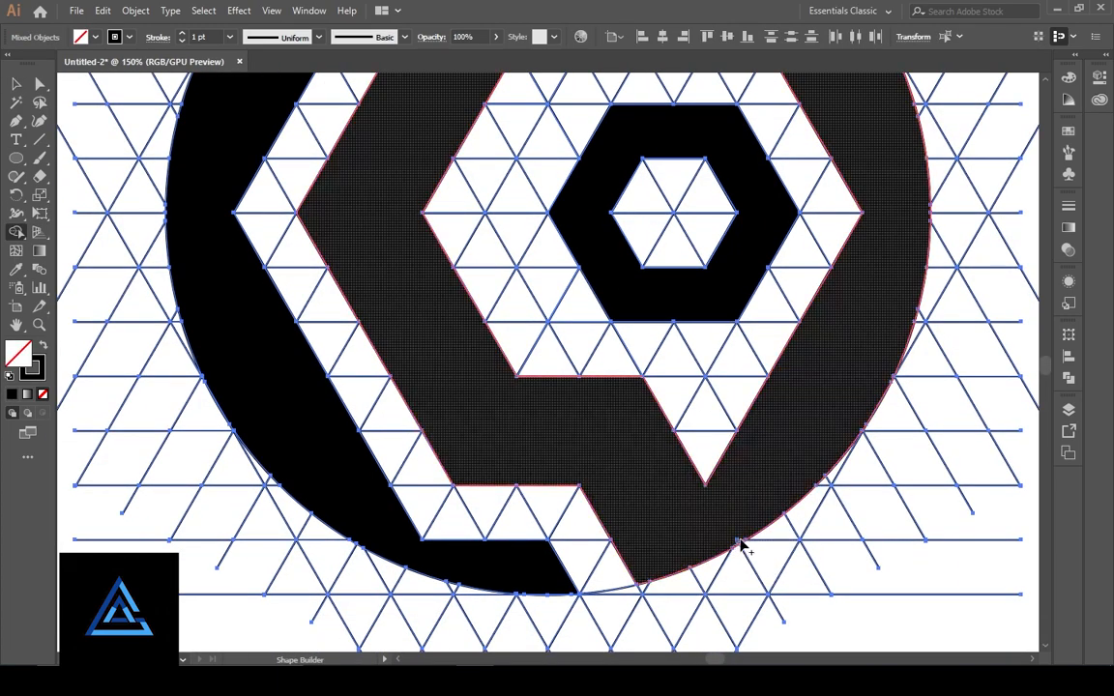
alt+click(741, 542)
click(42, 344)
click(674, 527)
drag(832, 375, 719, 629)
drag(654, 205, 519, 144)
drag(573, 622, 722, 408)
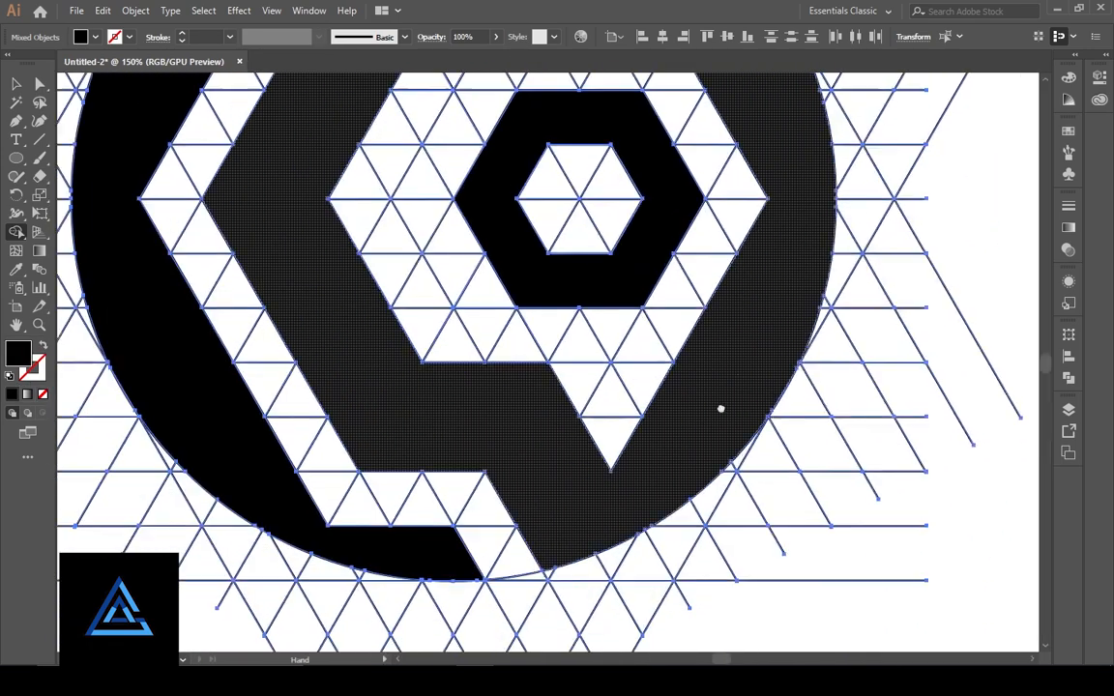
drag(370, 388, 448, 630)
key(ctrl+0)
- Remove the line grid by cutting the black bands and hexagonal ring, deleting everything else, and pasting them back in front
key(a)
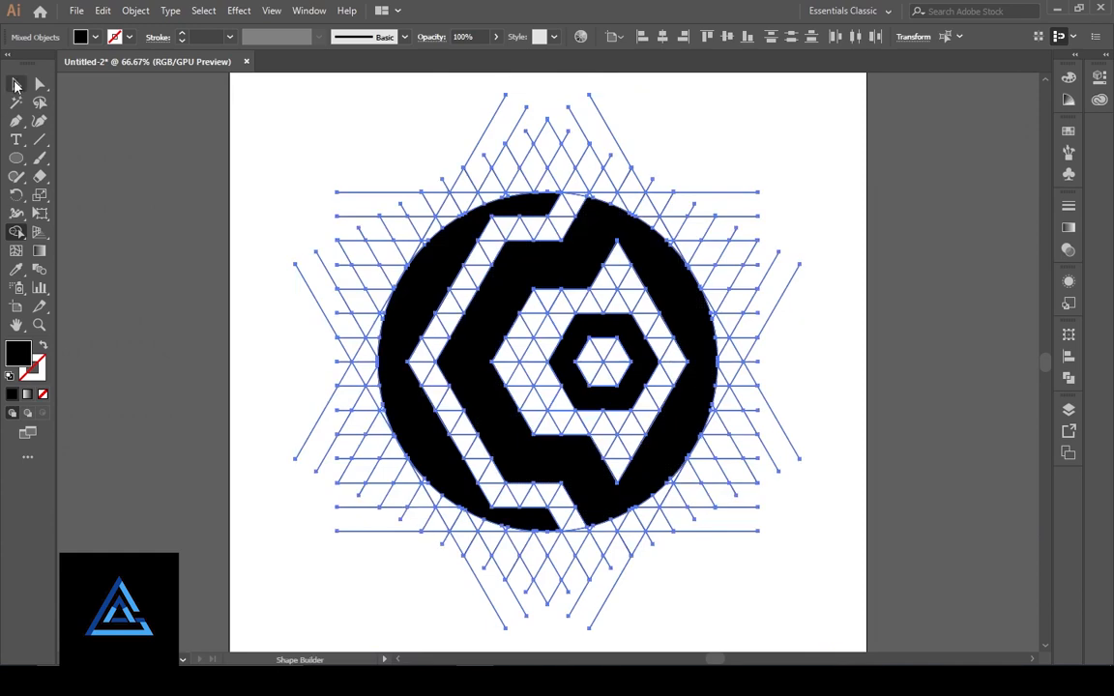
click(250, 187)
click(428, 291)
shift+click(498, 291)
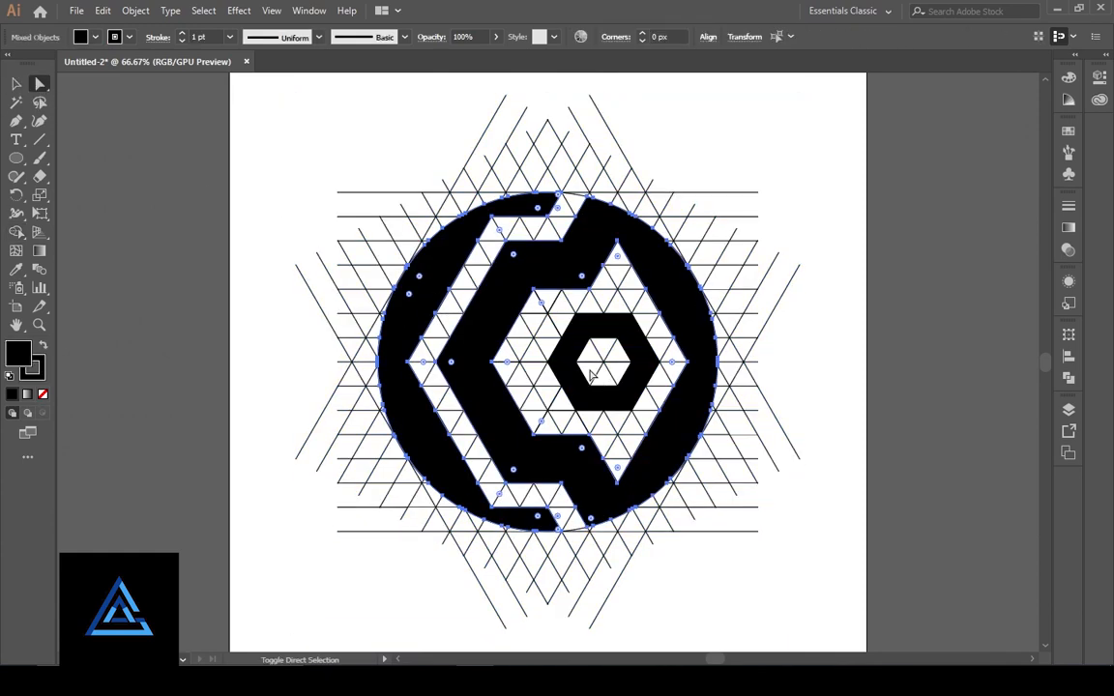
shift+click(567, 371)
key(ctrl+x)
click(13, 84)
key(ctrl+a)
key(Delete)
key(ctrl+f)
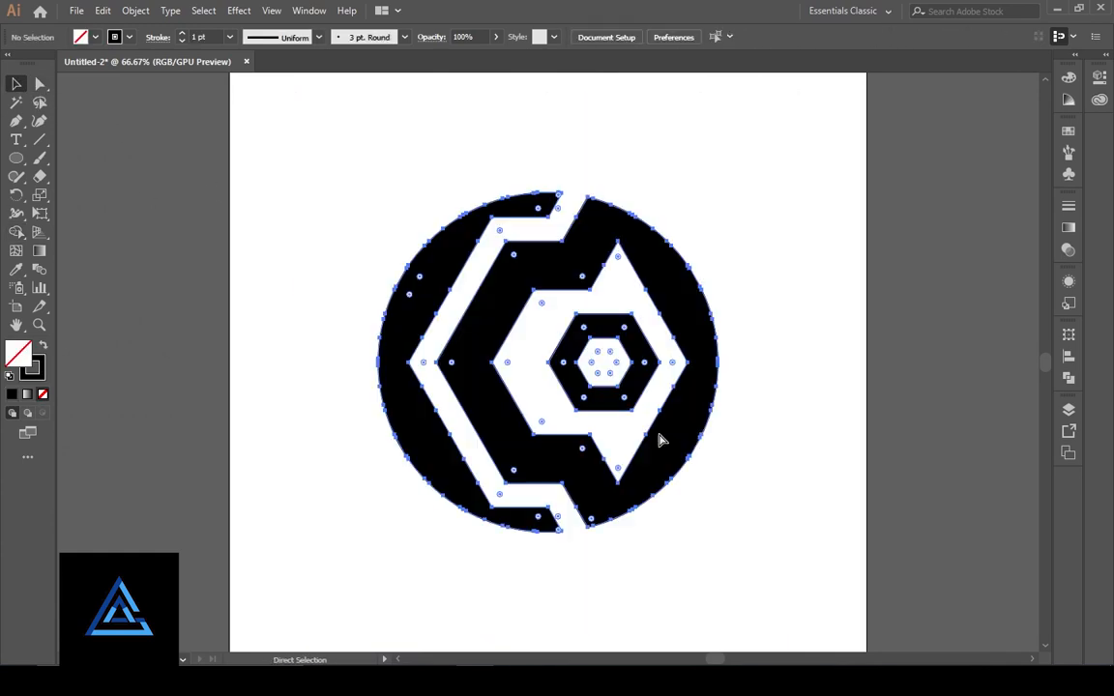
key(ctrl+x)
key(ctrl+a)
key(Delete)
key(ctrl+f)
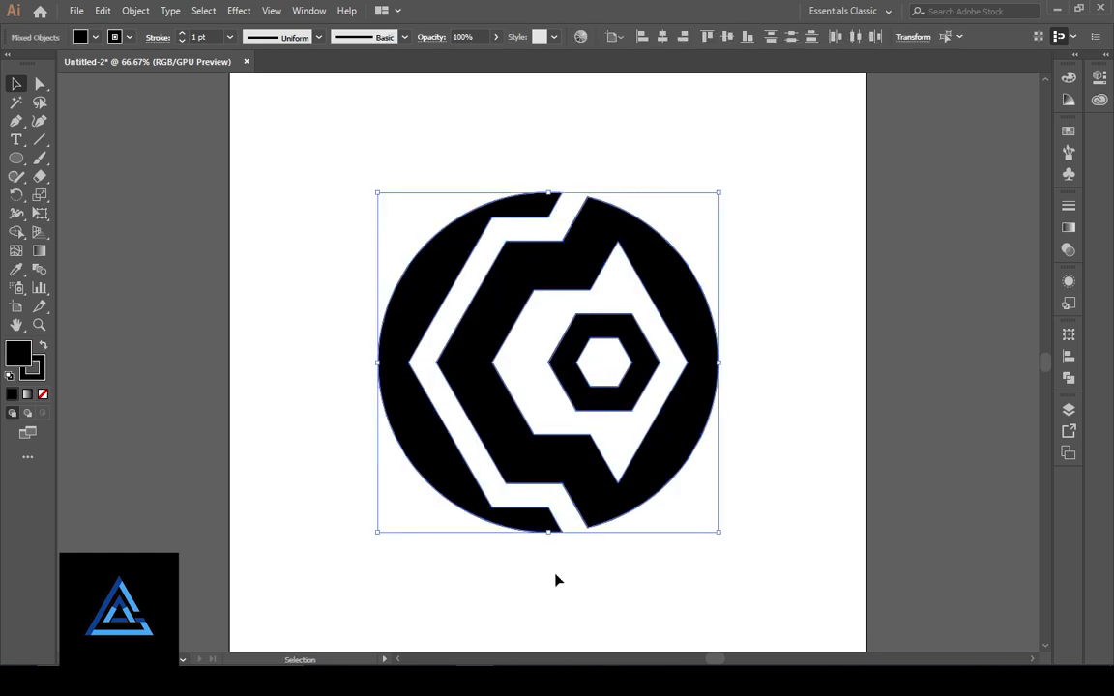
- Set all the logo shapes to black fill with no stroke
click(43, 394)
click(44, 345)
click(145, 174)
key(ctrl+a)
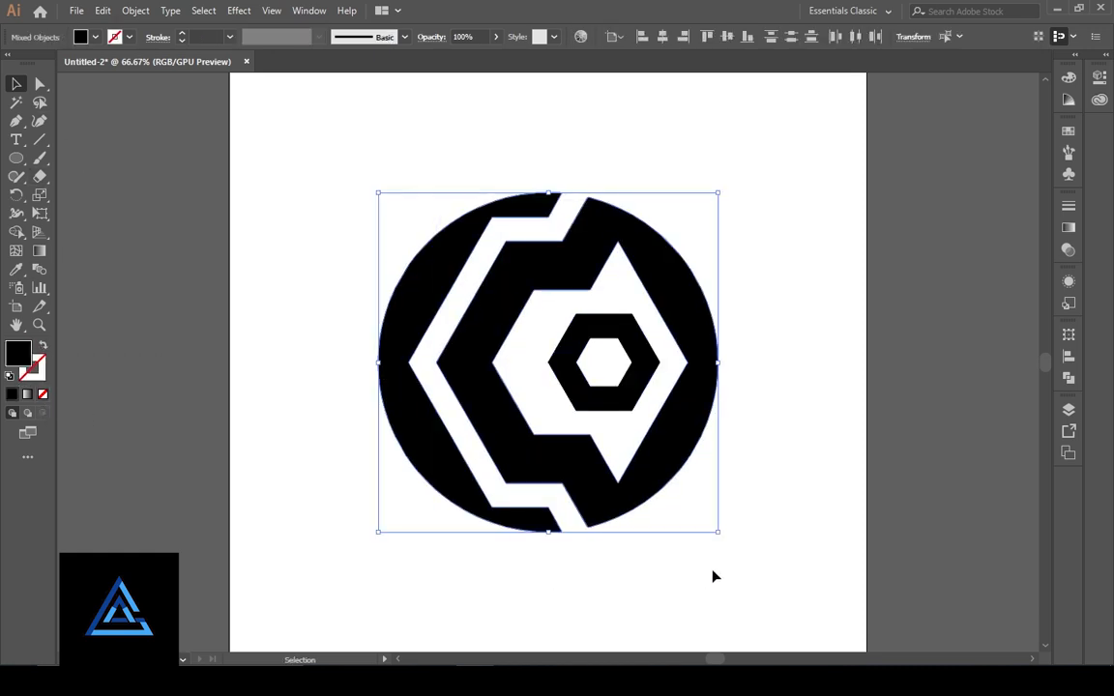
- Rotate the whole logo 90 degrees counterclockwise so the hexagonal ring sits in its upper half
click(661, 617)
drag(660, 617, 387, 319)
drag(729, 544, 642, 172)
click(725, 242)
key(ctrl+equal)
key(ctrl+equal)
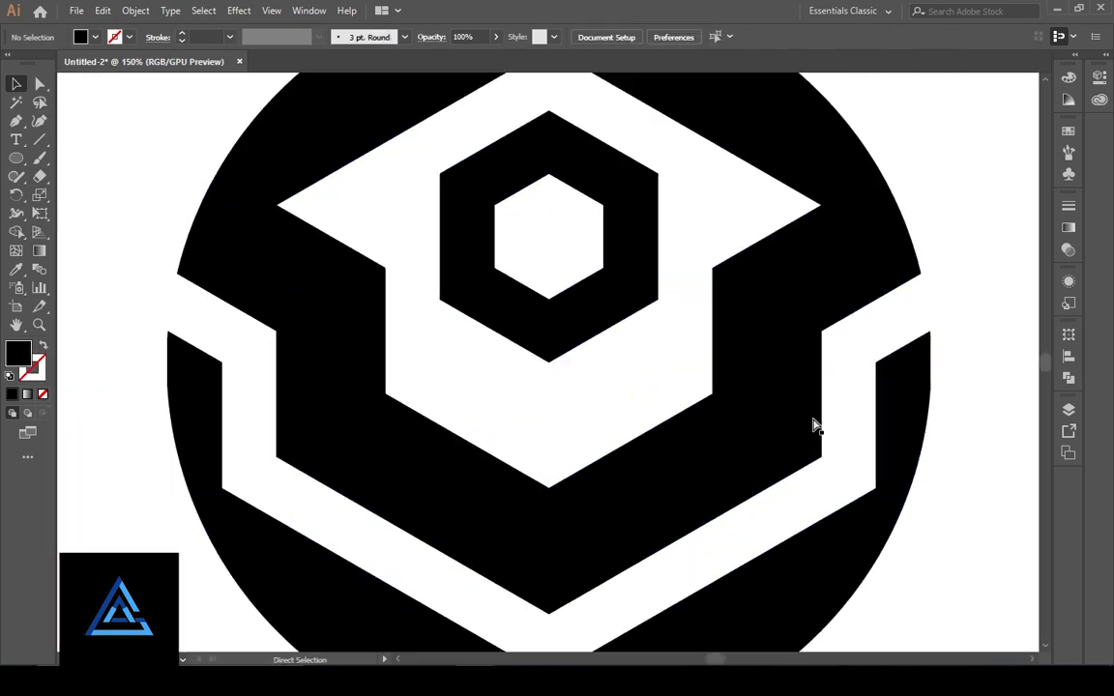
- Round the two facing corners at the upper bend of the white gap's left arm to about 75 px
scroll(445, 375, down, 4)
click(268, 182)
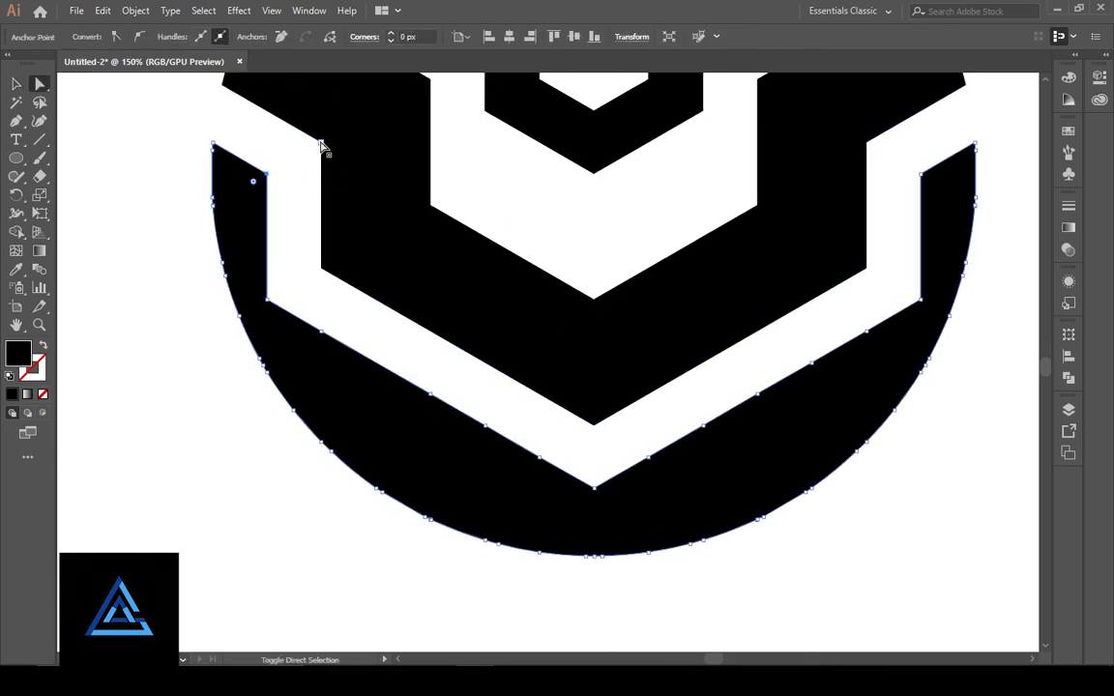
shift+click(321, 142)
drag(307, 150, 212, 217)
- Round the two facing corners at the upper bend of the white gap's right arm to match the left side
drag(644, 302, 427, 394)
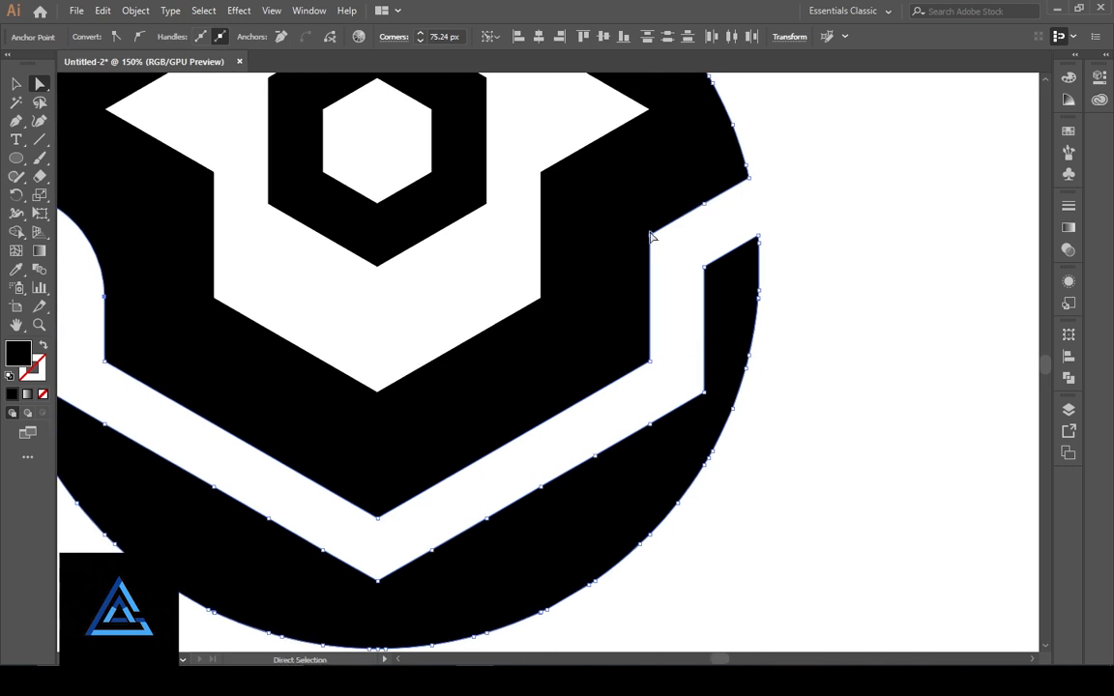
click(651, 235)
click(704, 266)
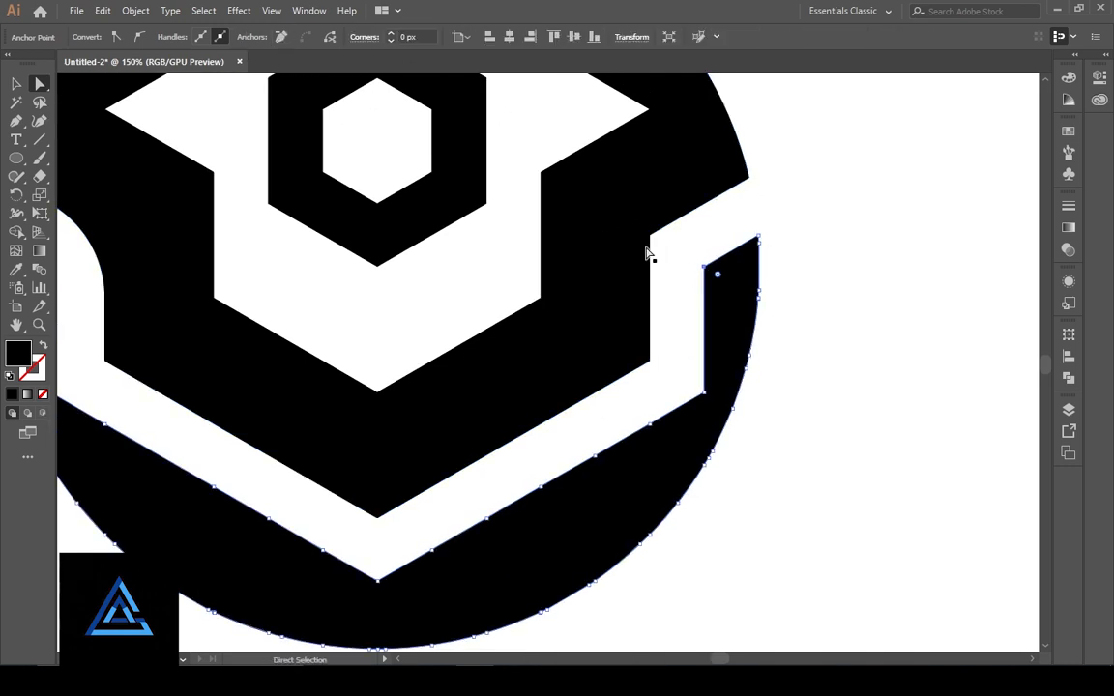
shift+click(650, 235)
drag(717, 276, 863, 378)
- Round both corners at the bottom tip of the white gap to about 50 px and deselect the shapes
drag(491, 516, 674, 498)
click(560, 500)
shift+click(560, 563)
drag(560, 547, 594, 306)
scroll(614, 370, down, 2)
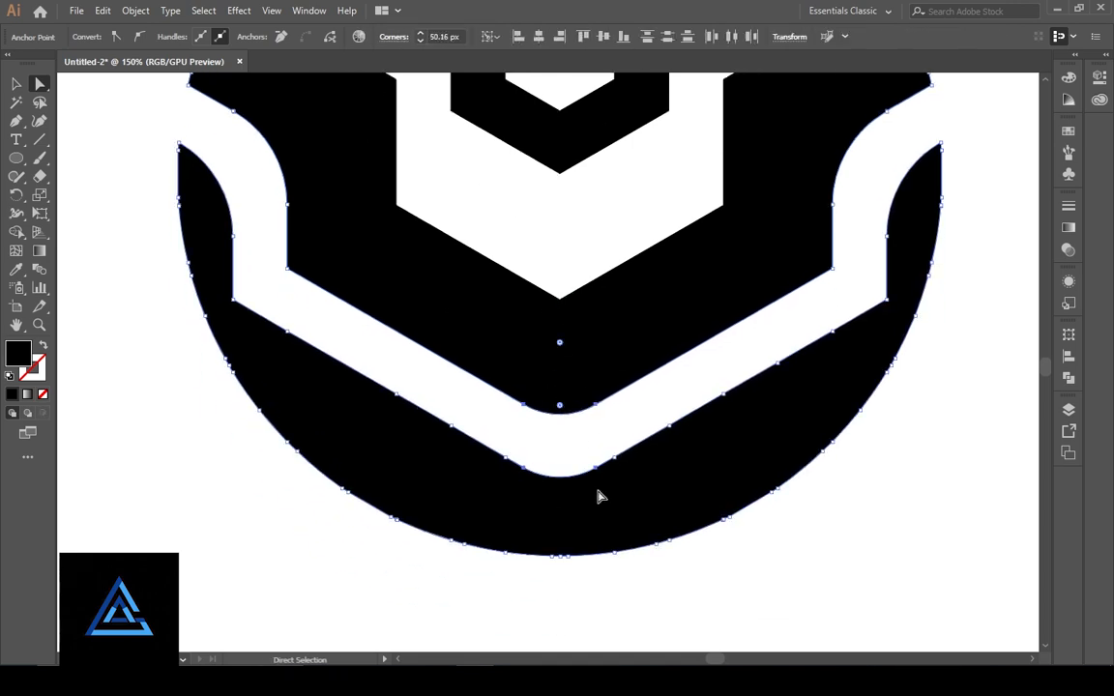
click(740, 593)
- Round the four corners at the white gap's lower left and right bends to about 59 px
drag(563, 502, 544, 621)
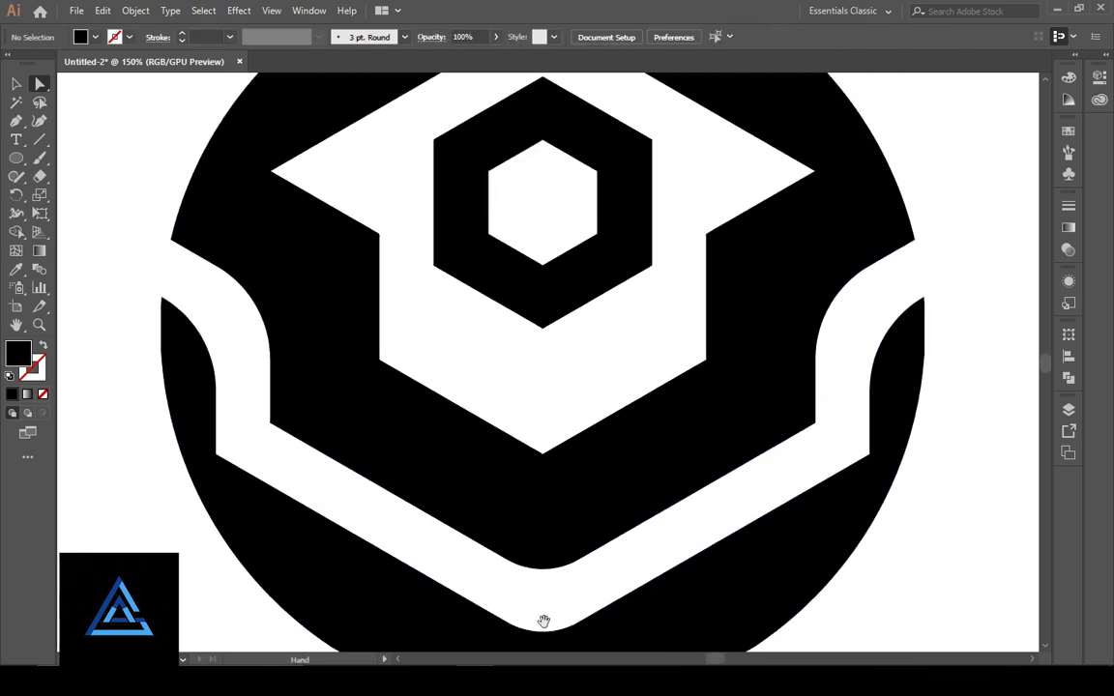
click(218, 463)
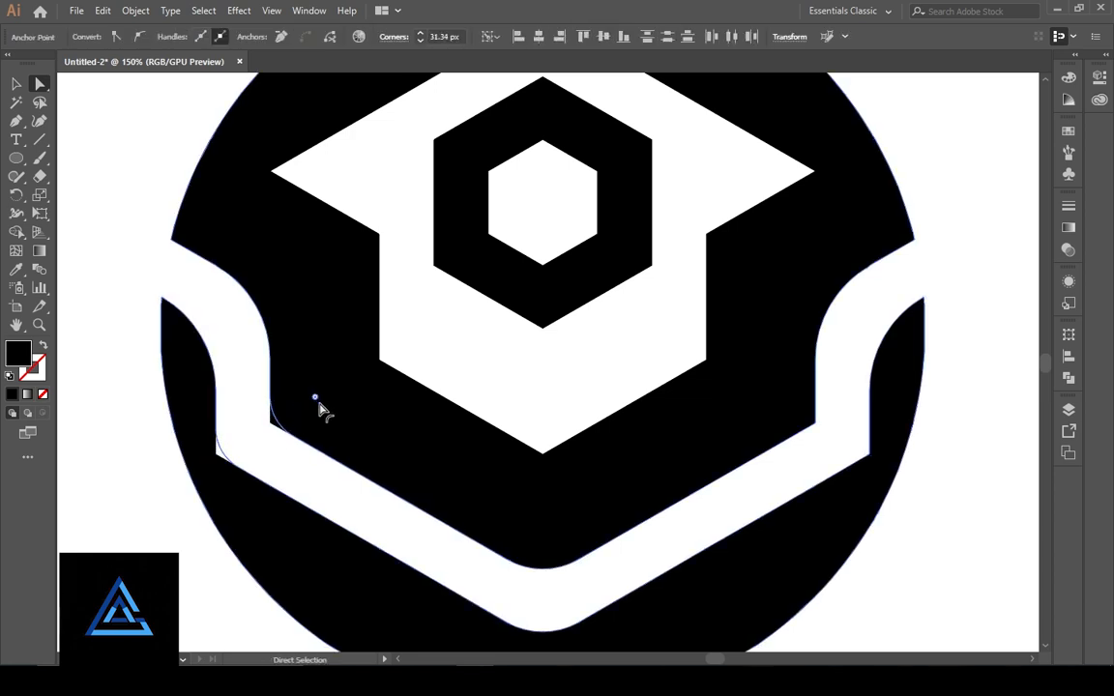
key(ctrl+z)
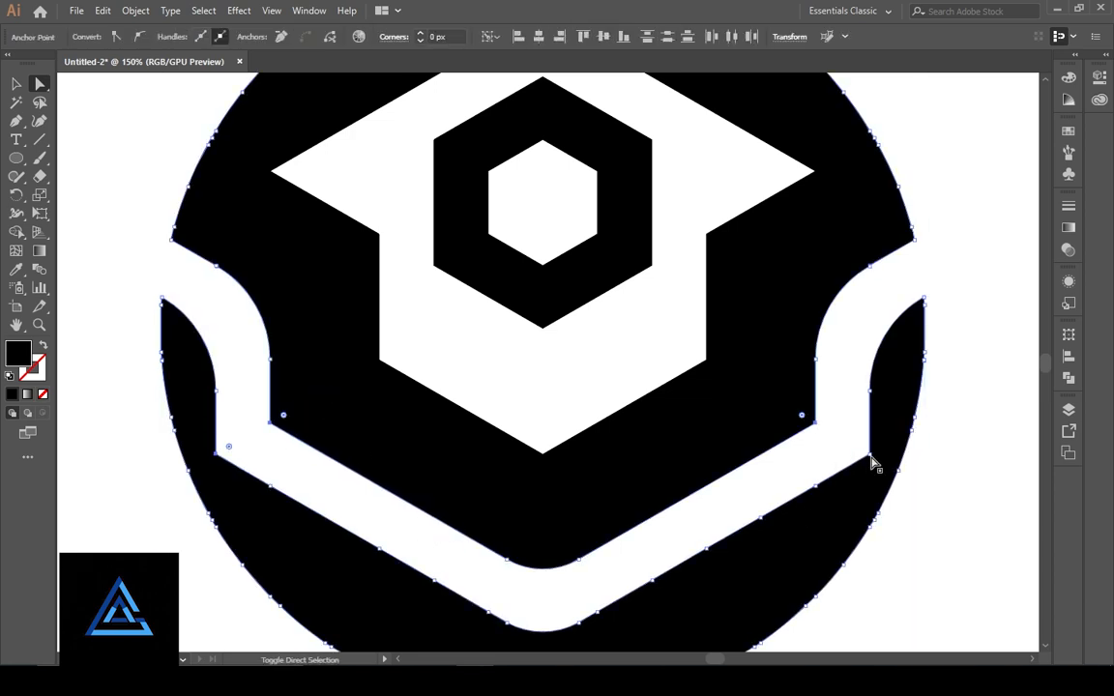
drag(857, 449, 679, 365)
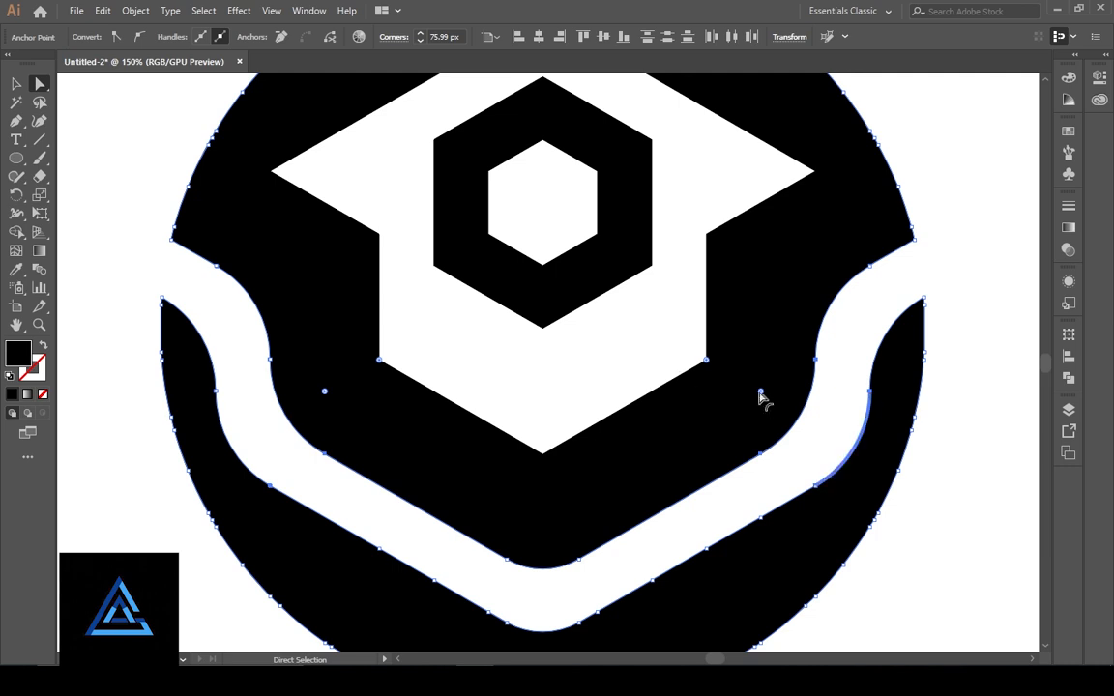
drag(760, 395, 756, 498)
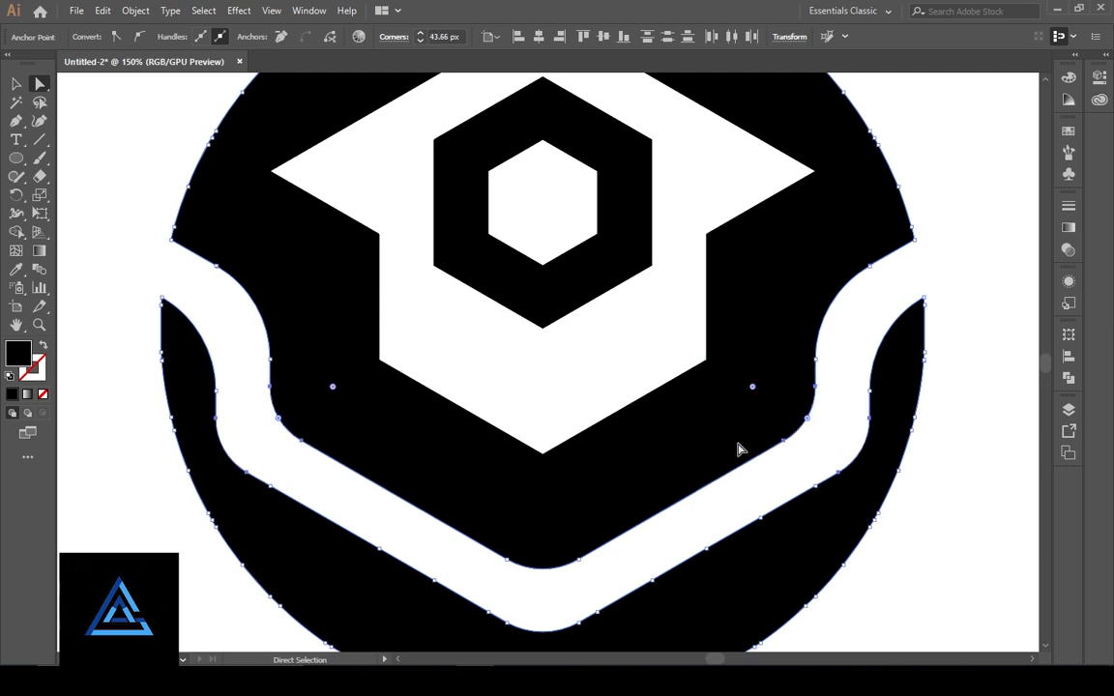
drag(754, 392, 732, 378)
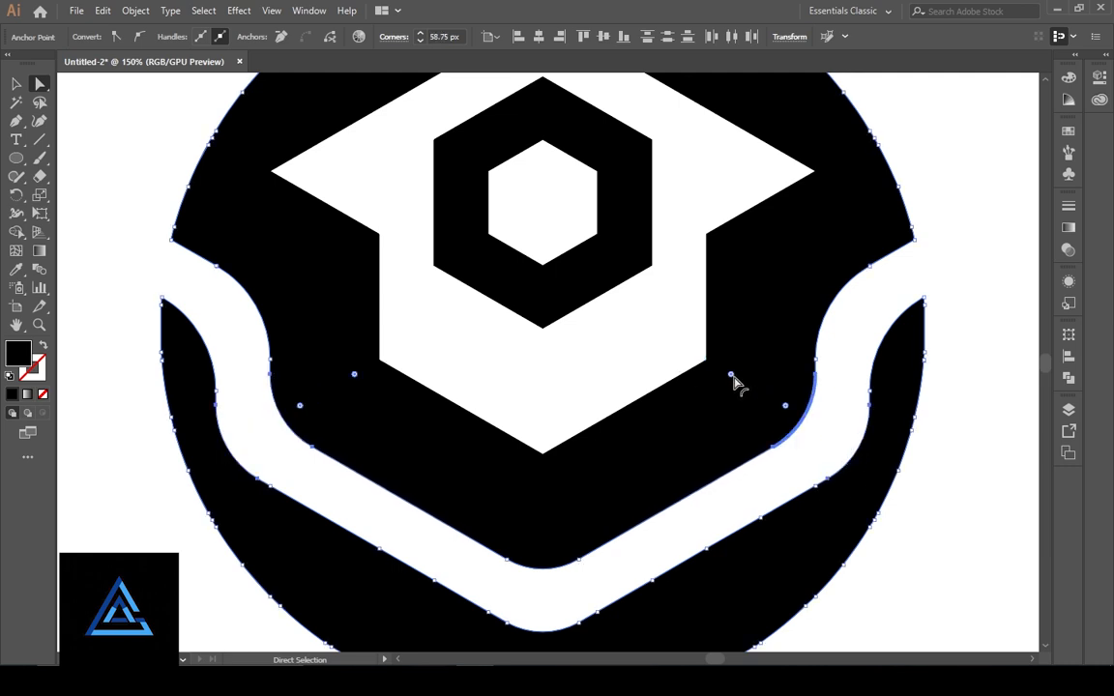
scroll(674, 552, down, 3)
click(810, 591)
- Round the bottom tip of the white opening around the hexagonal ring to about 82 px
scroll(811, 591, up, 5)
scroll(810, 591, up, 2)
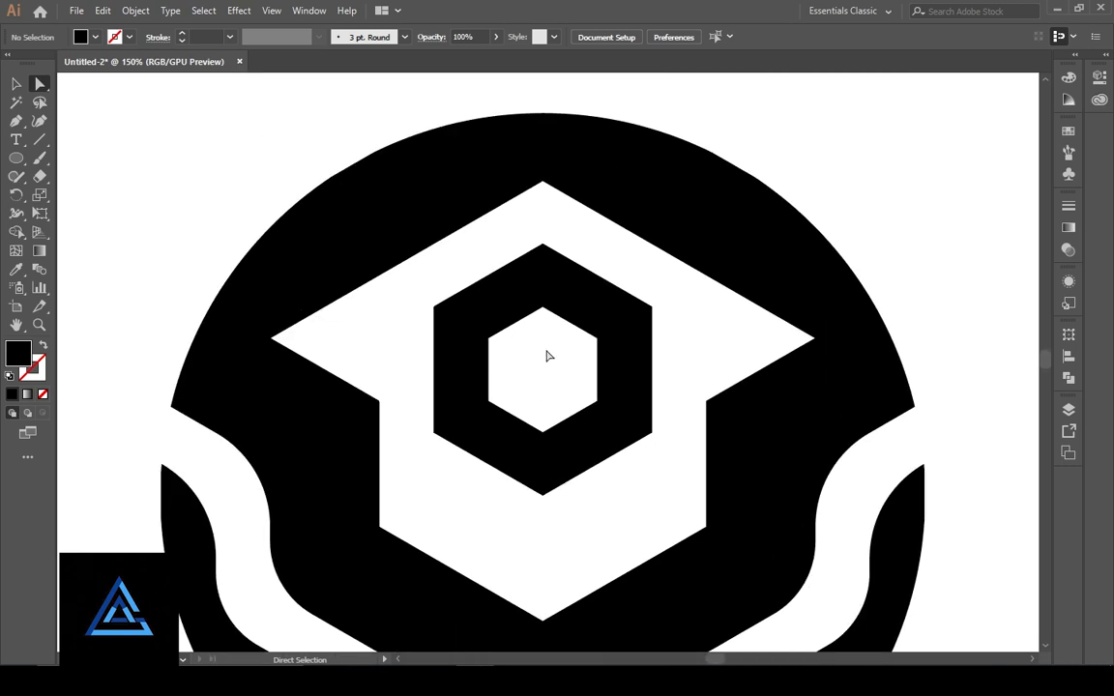
scroll(679, 532, down, 3)
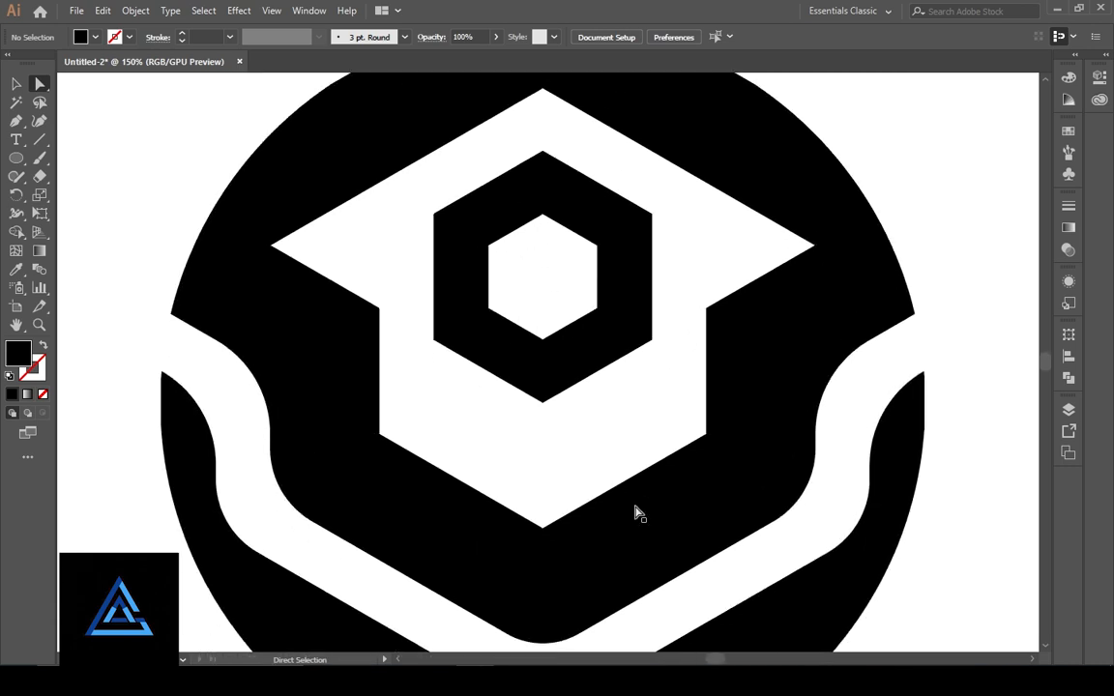
click(542, 523)
drag(543, 475, 543, 391)
scroll(677, 611, down, 3)
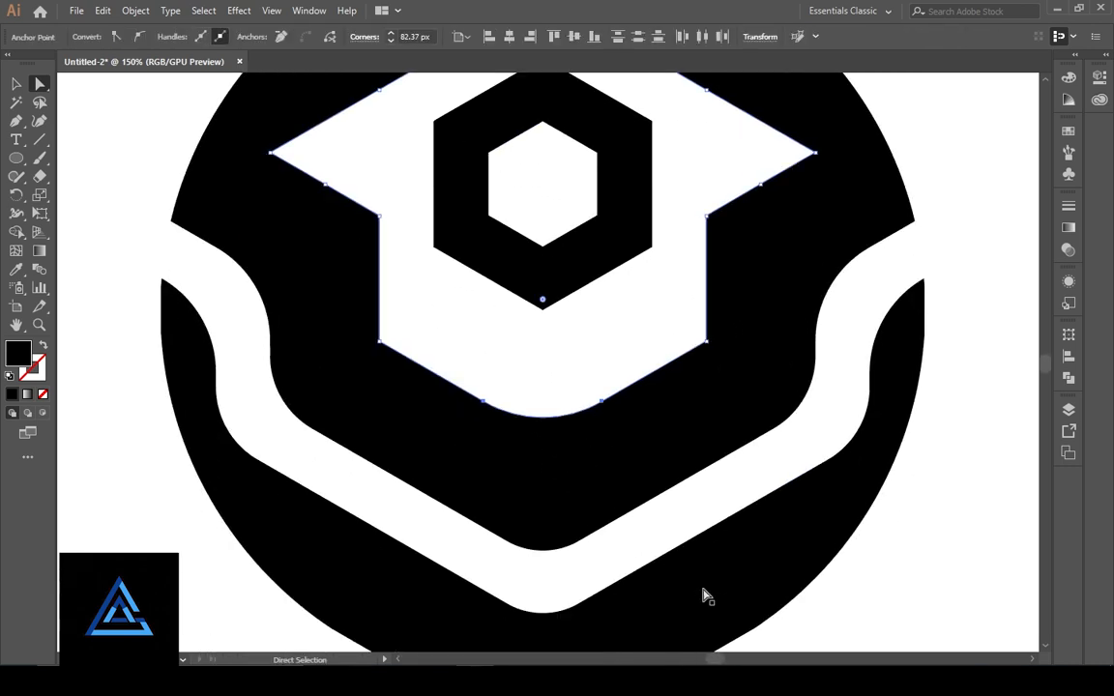
click(618, 562)
- Round the left and right shoulder corners where the white opening narrows beside the hexagonal ring
scroll(618, 562, up, 4)
key(ctrl+minus)
click(434, 364)
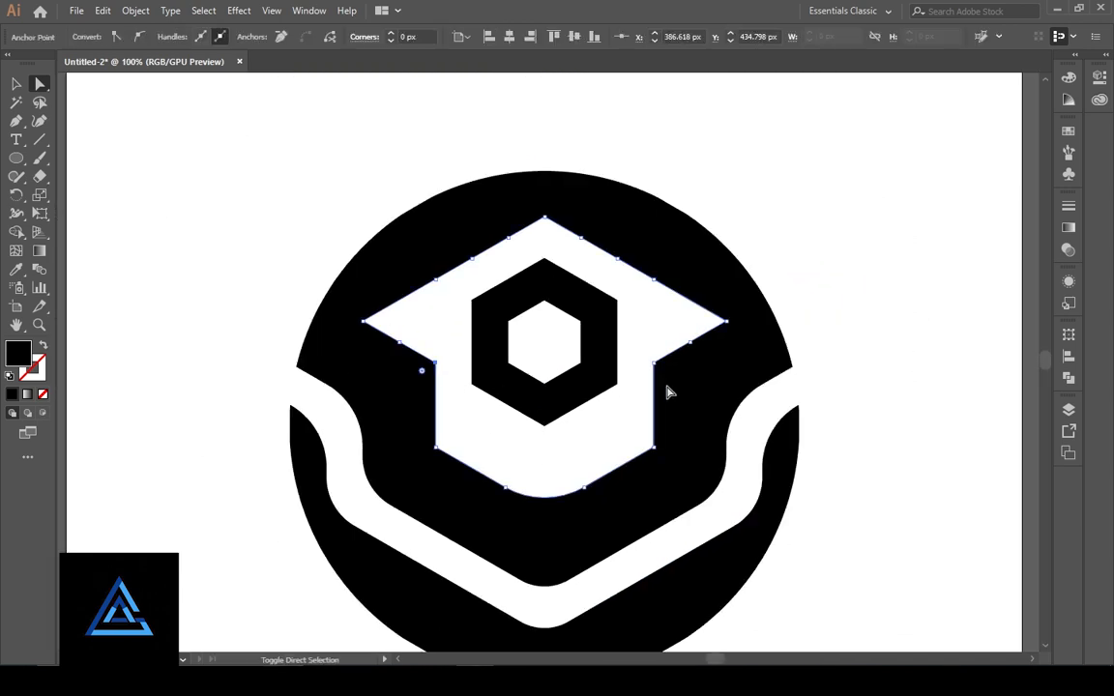
shift+click(654, 363)
click(890, 420)
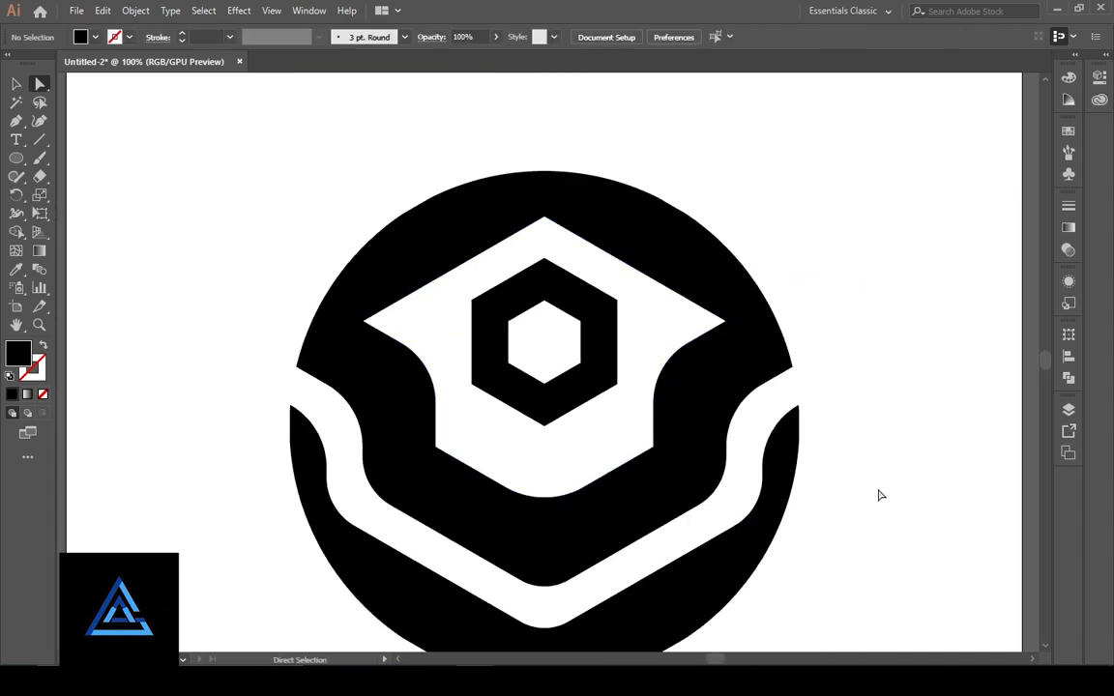
- Draw a circle about 418 px wide over the logo's upper-left area, with no fill and a black stroke
scroll(896, 501, down, 2)
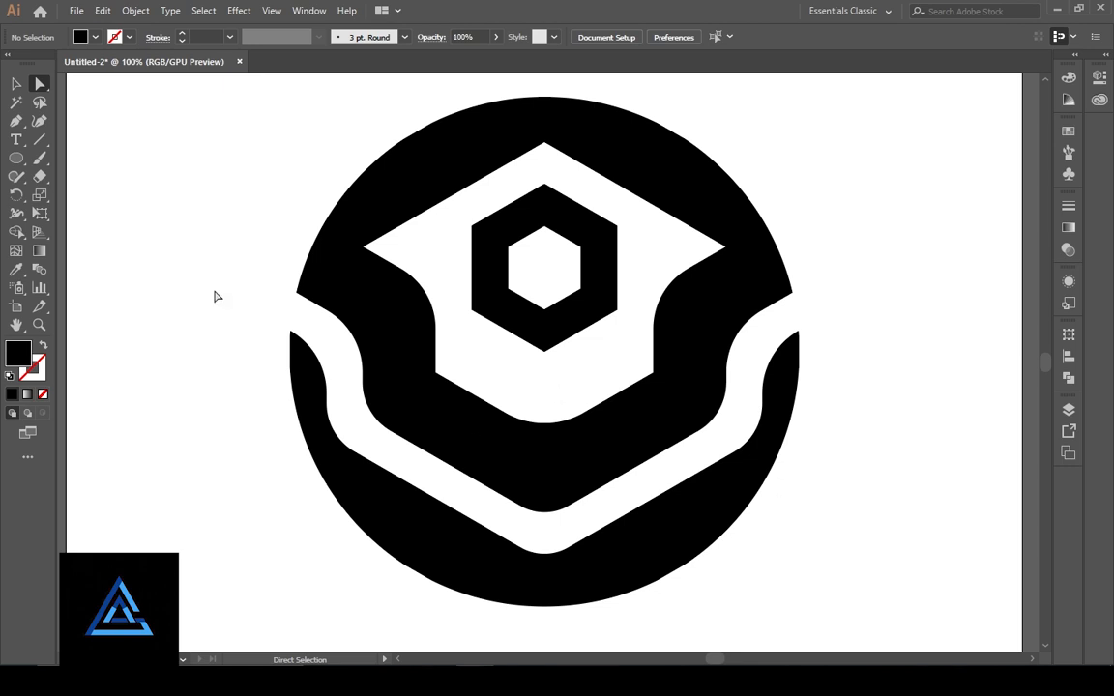
drag(473, 246, 691, 526)
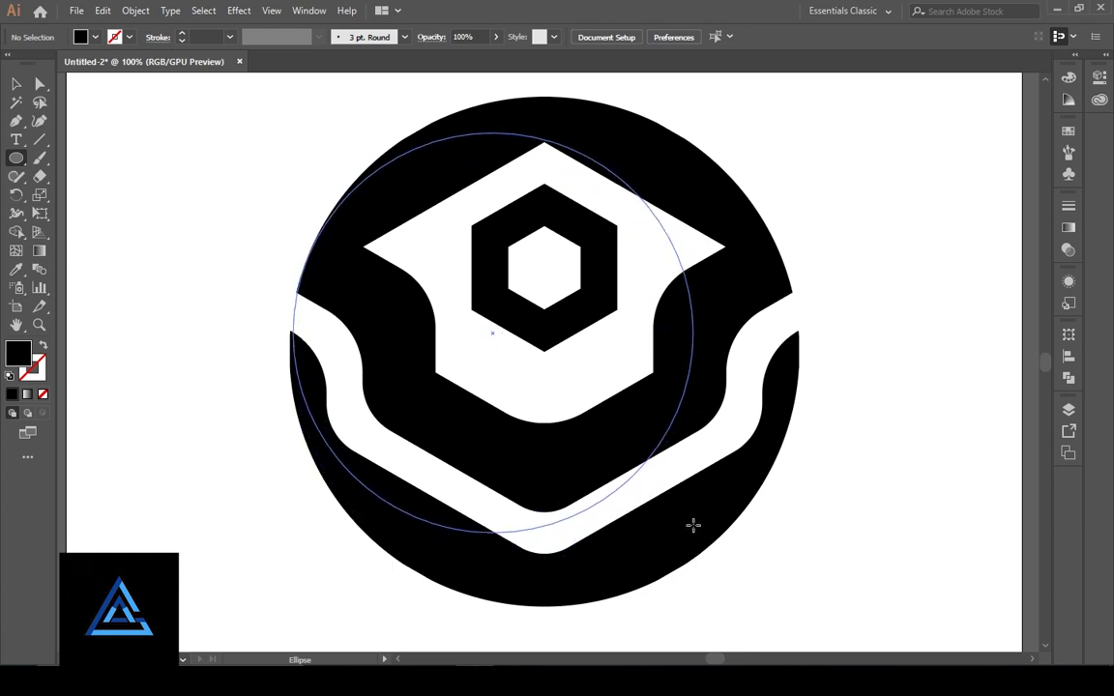
drag(693, 525, 693, 525)
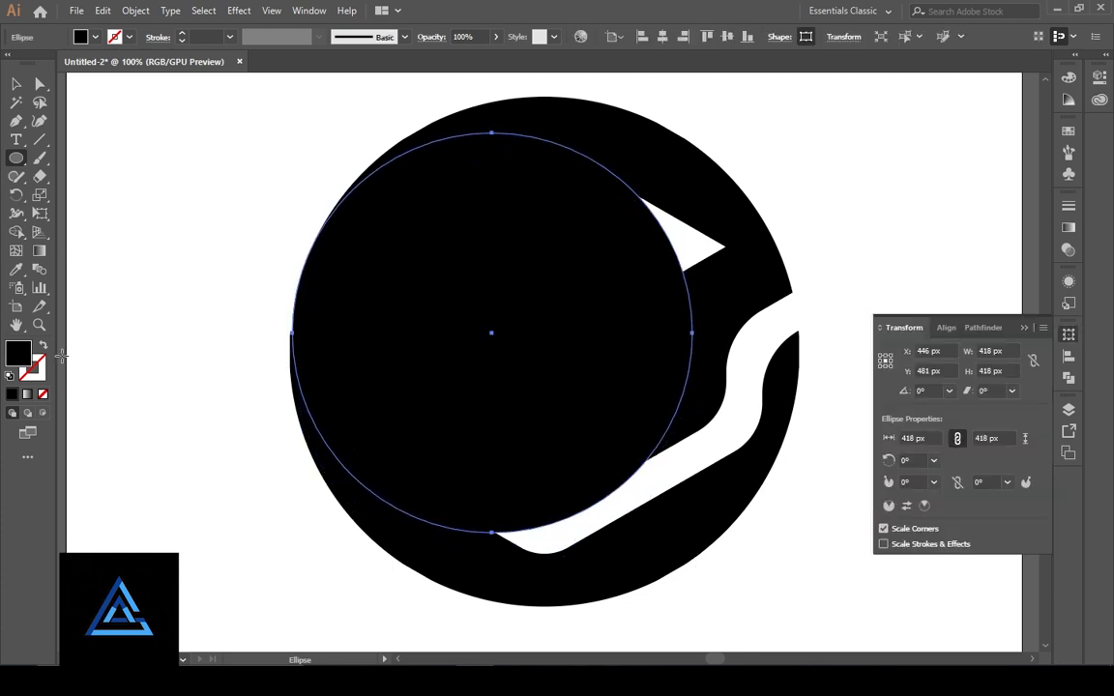
click(44, 345)
- Examine closely how the circle outline lines up with the logo's upper-left rim
key(ctrl+equal)
key(ctrl+equal)
key(ctrl+equal)
drag(419, 280, 475, 570)
mouse_move(510, 369)
mouse_down()
mouse_move(588, 406)
mouse_move(661, 418)
mouse_move(456, 467)
mouse_up()
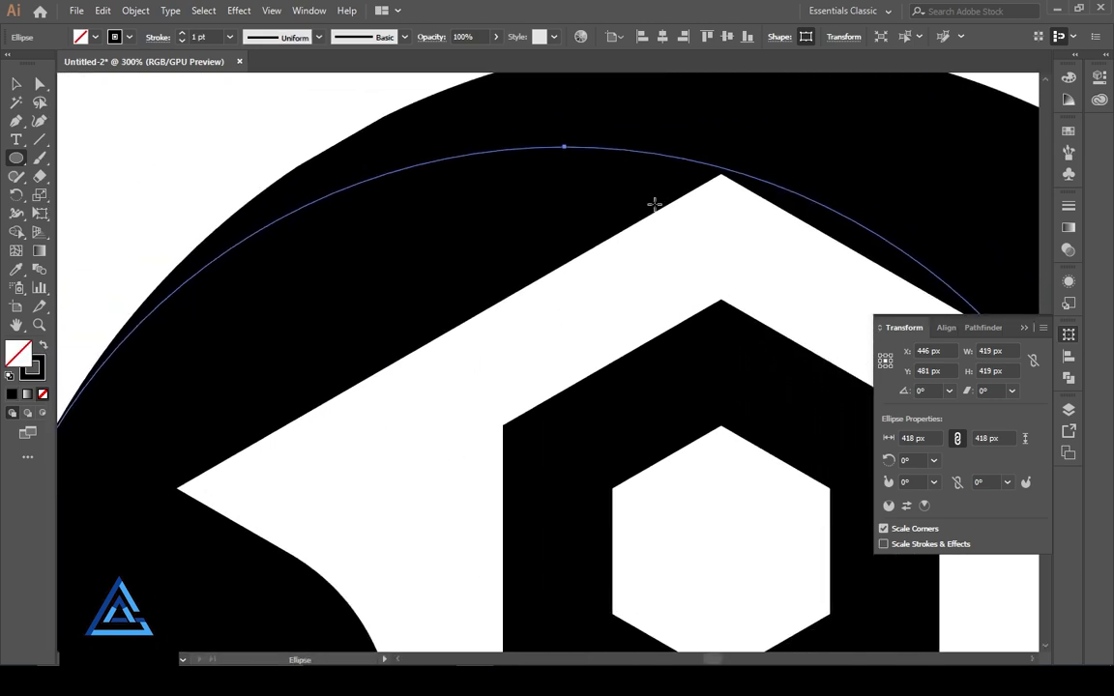
click(190, 195)
key(ctrl+i)
click(669, 450)
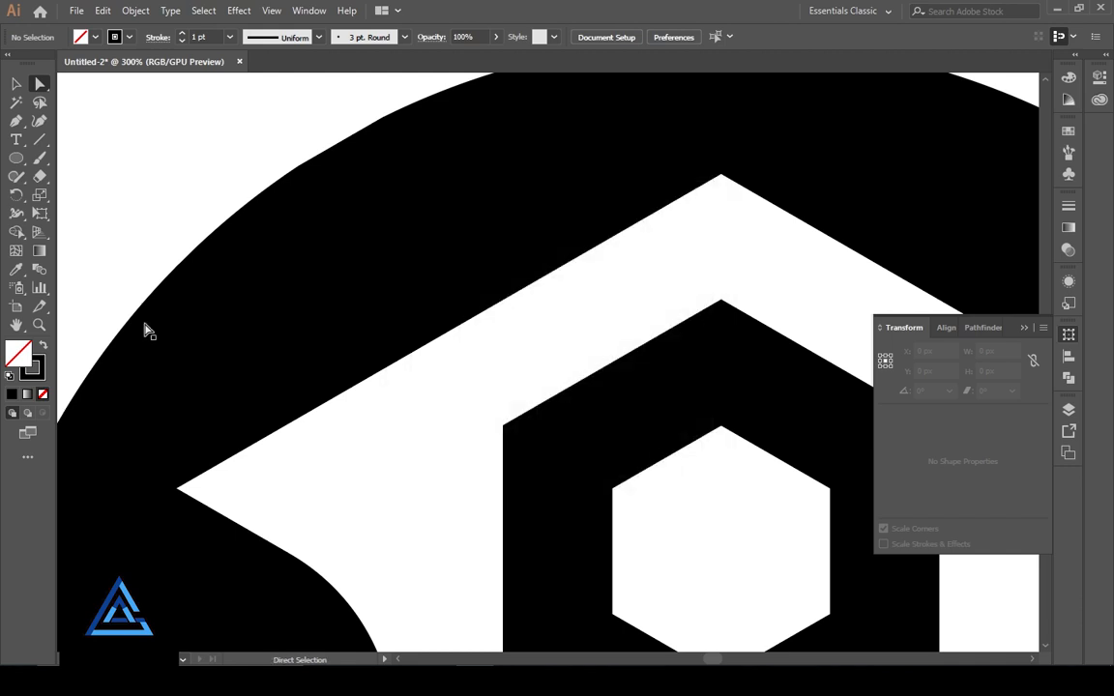
- Give the circle outline a white stroke with a weight of 0.75 pt
key(ctrl+minus)
key(ctrl+minus)
click(818, 414)
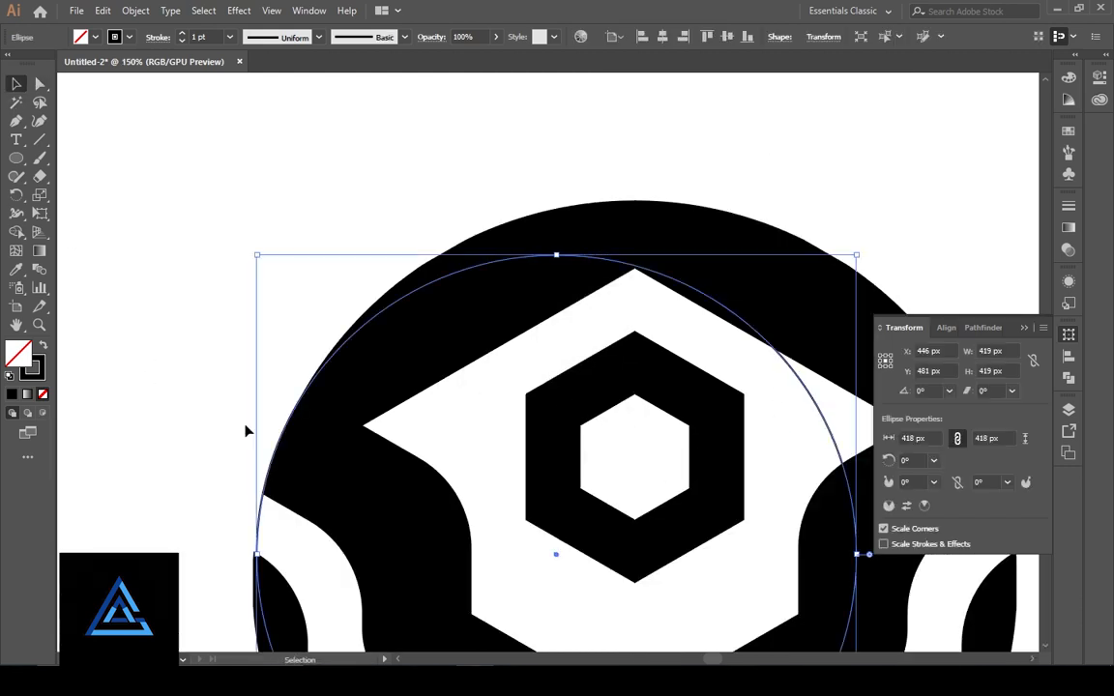
click(95, 36)
click(126, 41)
click(128, 36)
click(27, 56)
click(180, 42)
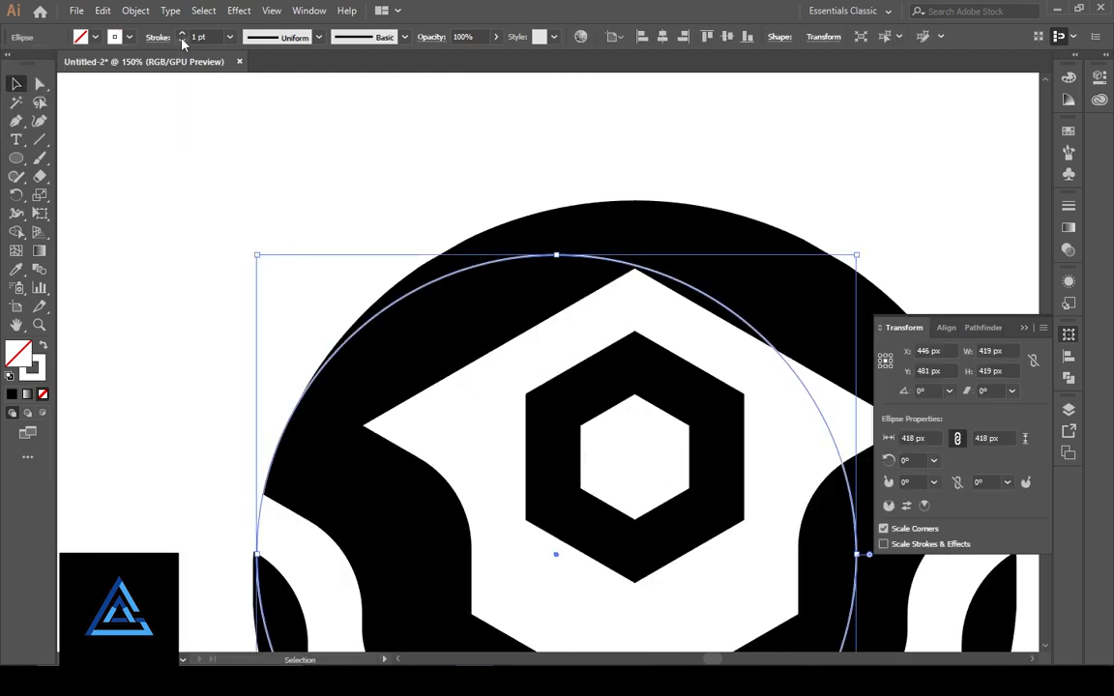
click(181, 41)
- Nudge the white circle slightly to the right, just inside the logo's left rim, and deselect it
key(ctrl+plus)
key(ctrl+plus)
drag(404, 327, 650, 605)
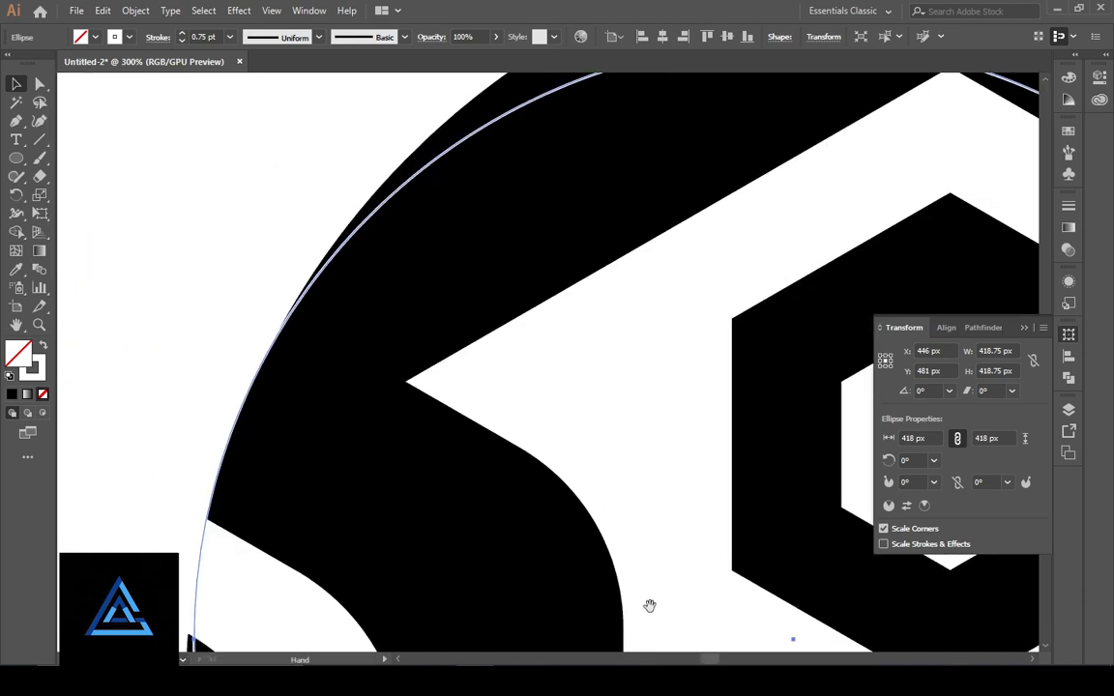
key(Right)
key(Right)
key(Right)
click(203, 603)
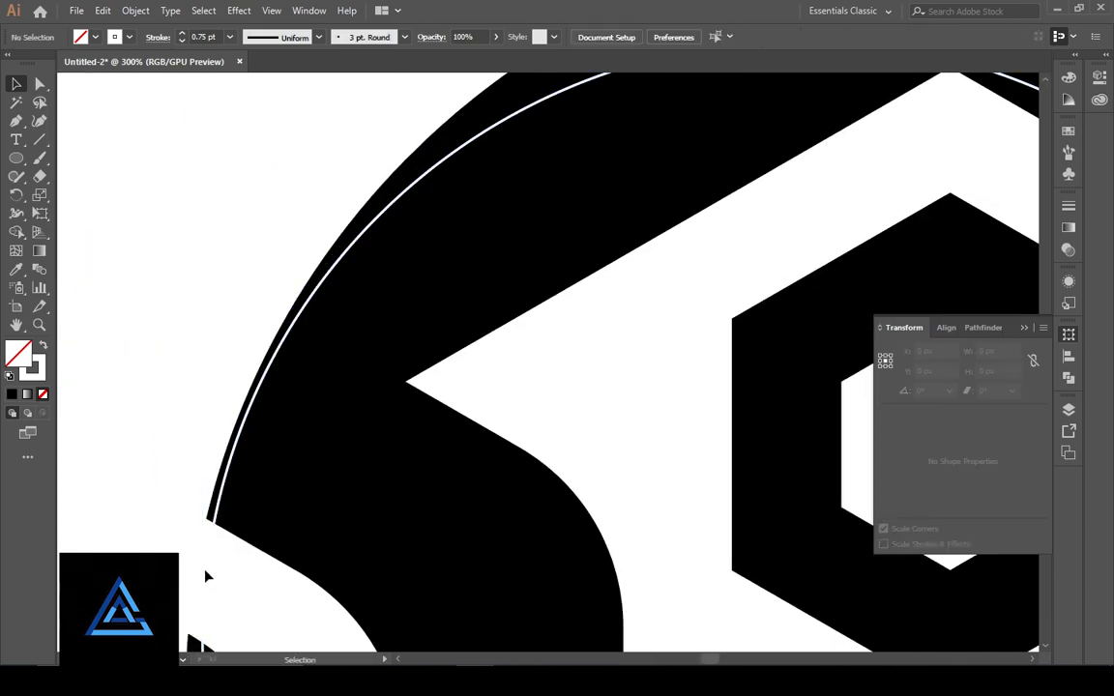
- Move the white circle slightly left so its outline meets the corner of the logo's left rim
click(207, 575)
drag(209, 572, 199, 572)
click(614, 415)
drag(615, 415, 249, 505)
key(ctrl+minus)
key(ctrl+minus)
click(737, 480)
drag(751, 272, 748, 274)
click(649, 427)
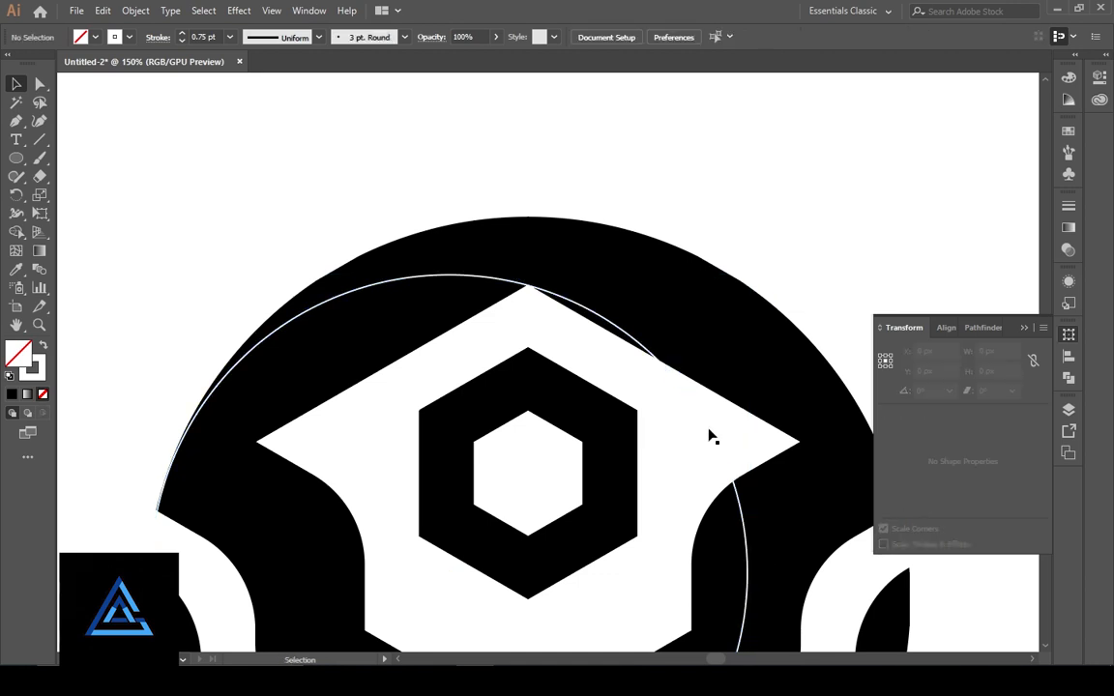
- Duplicate the white circle and move the copy horizontally until it sits against the logo's right rim, mirroring the first circle
click(744, 523)
click(1021, 327)
key(alt+Right)
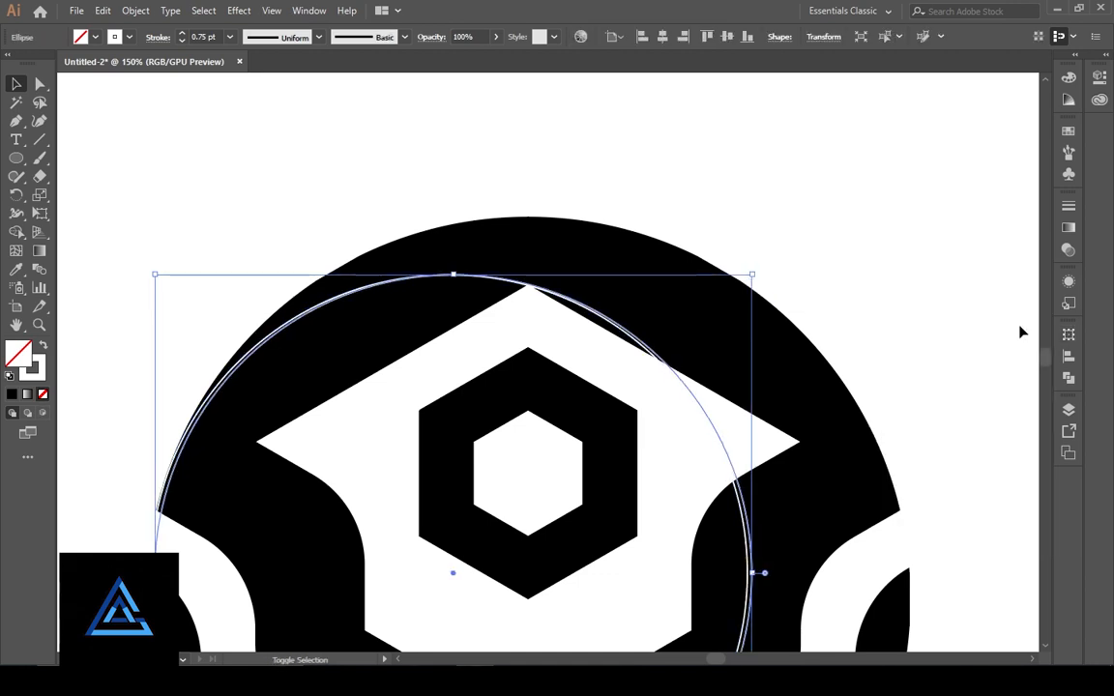
key(shift+Right)
key(shift+Right)
key(shift+Right)
key(shift+Right)
key(shift+Right)
key(shift+Right)
key(shift+Right)
key(shift+Right)
key(shift+Right)
key(shift+Right)
key(shift+Left)
key(shift+Left)
key(shift+Left)
key(shift+Left)
key(shift+Left)
key(shift+Left)
key(Left)
key(Left)
key(Left)
key(Left)
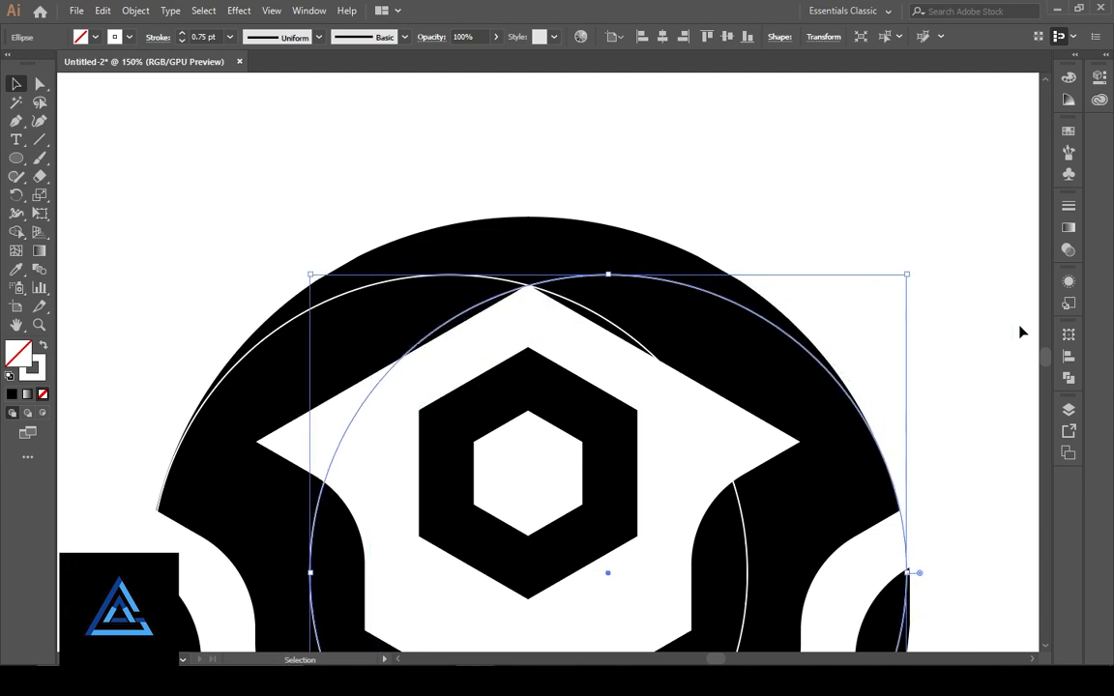
key(Left)
- Check both circle outlines up close and fine-tune their placement against the logo's right and left rims
key(ctrl+plus)
key(ctrl+plus)
drag(1004, 453, 421, 470)
drag(561, 307, 571, 306)
click(669, 314)
drag(411, 208, 759, 592)
drag(193, 317, 499, 443)
drag(104, 571, 746, 221)
click(361, 485)
drag(361, 485, 358, 483)
click(392, 499)
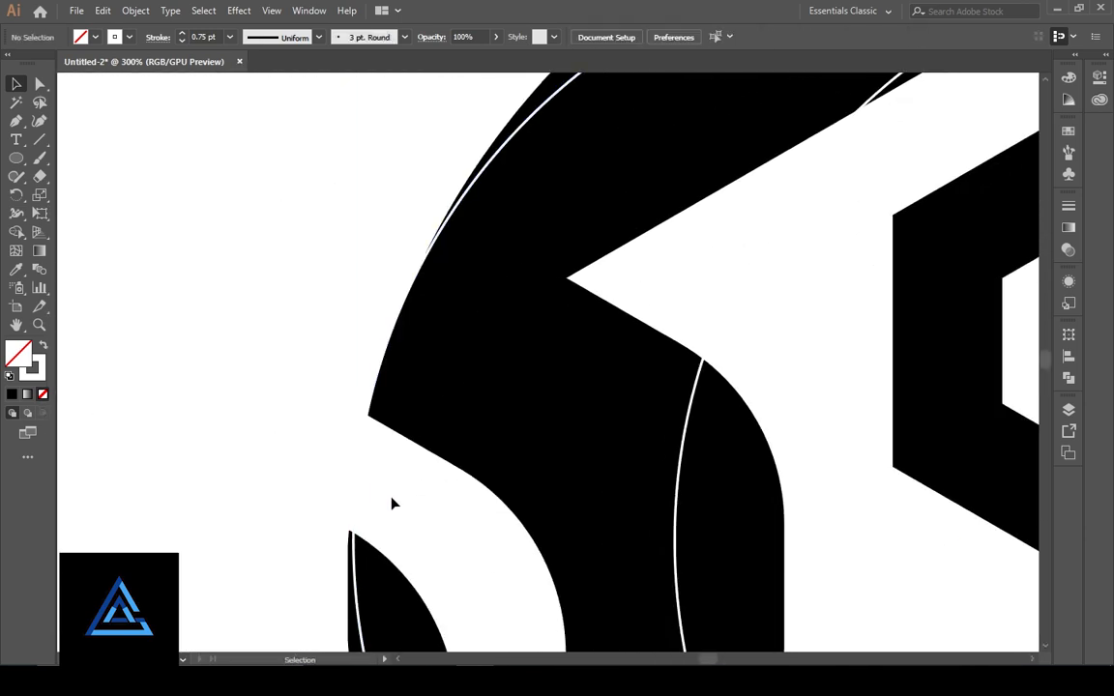
- Try to split the whole logo along both circle outlines with Shape Builder and give the pieces a black fill without stroke
key(ctrl+minus)
key(ctrl+minus)
key(ctrl+minus)
drag(730, 588, 480, 465)
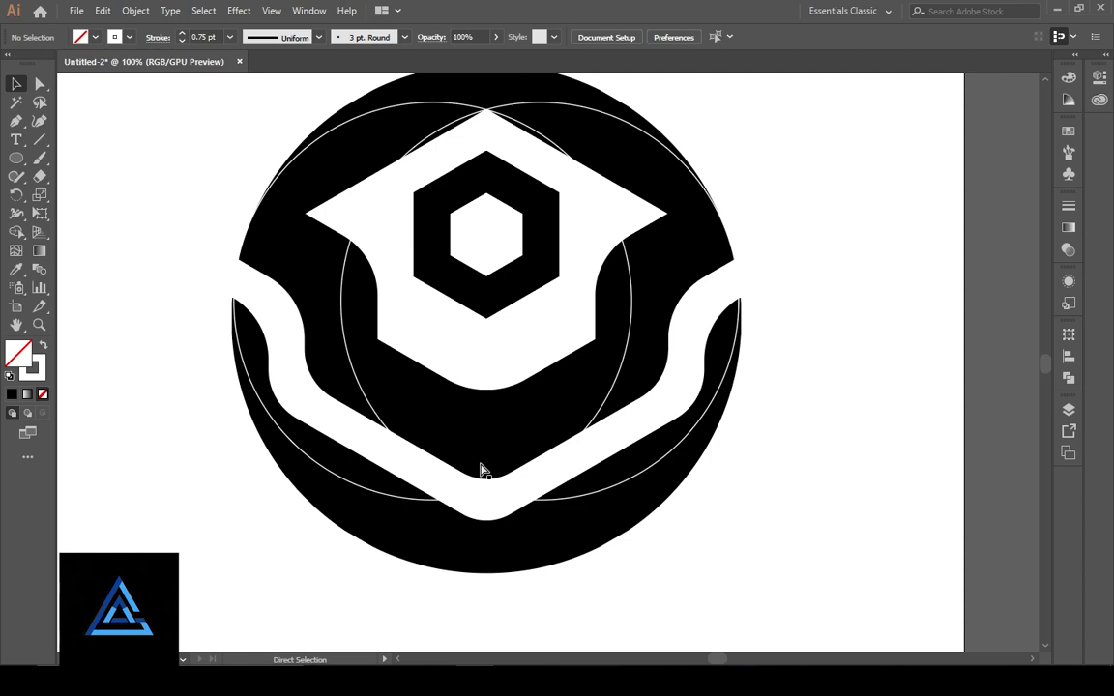
key(ctrl+minus)
key(ctrl+plus)
scroll(599, 552, up, 1)
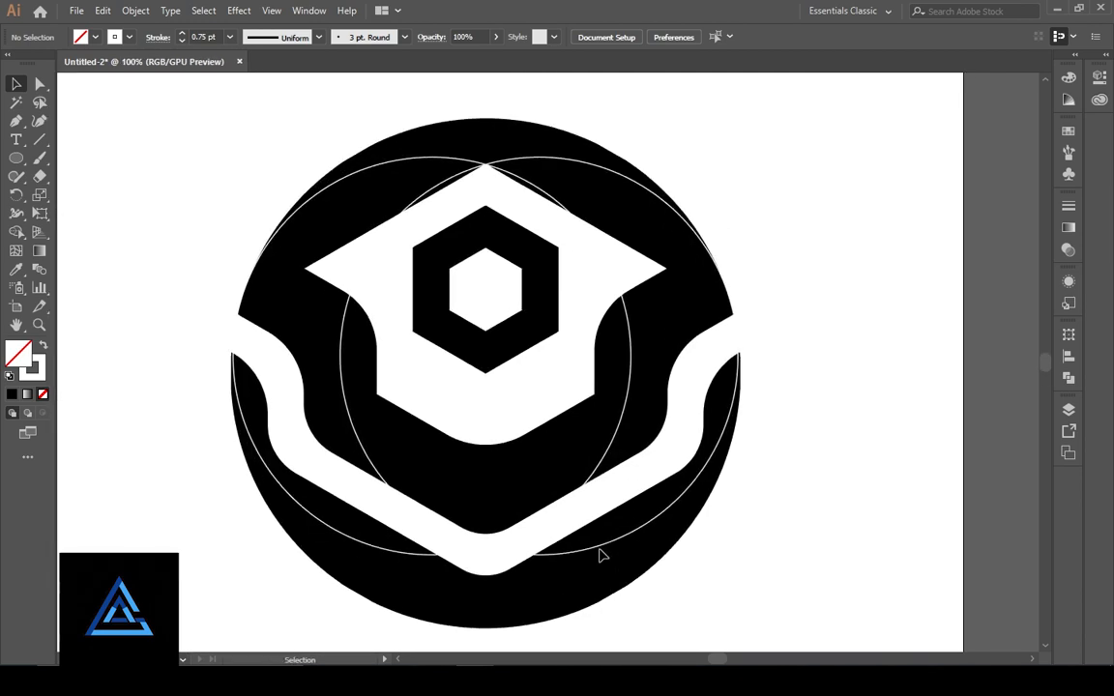
key(ctrl+a)
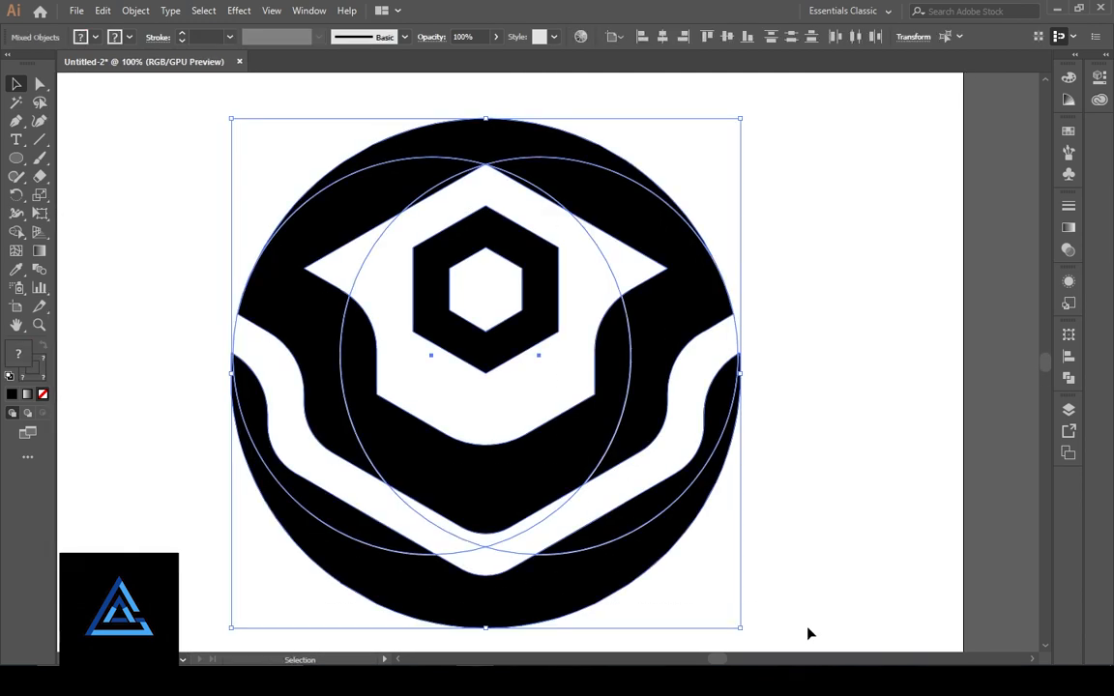
click(15, 233)
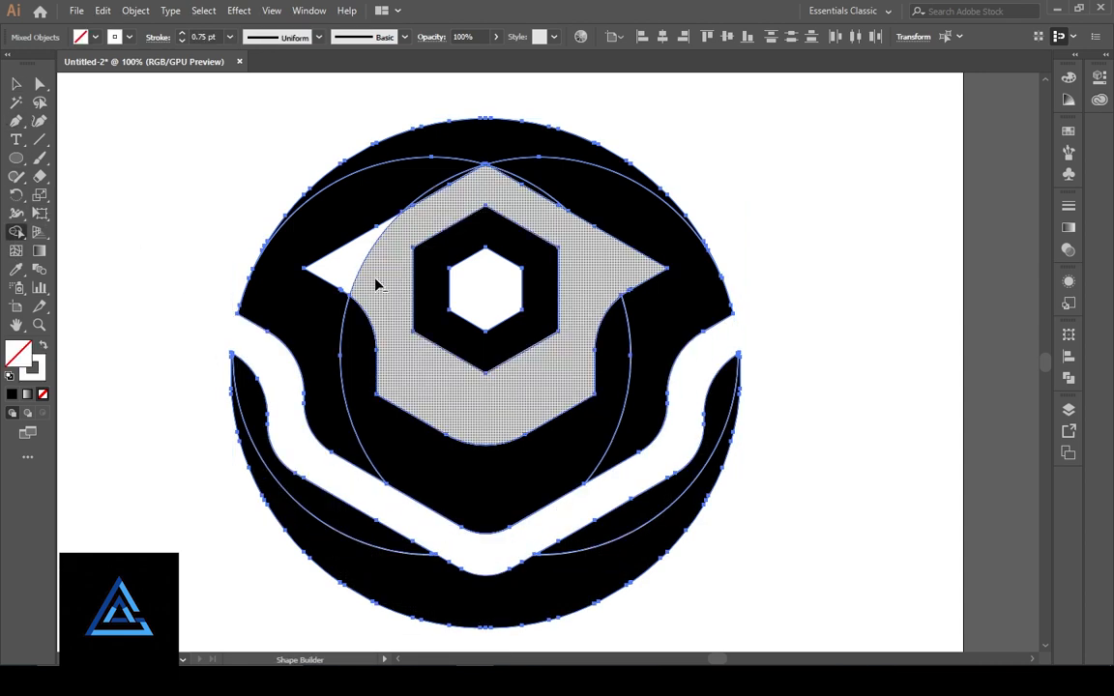
alt+click(537, 196)
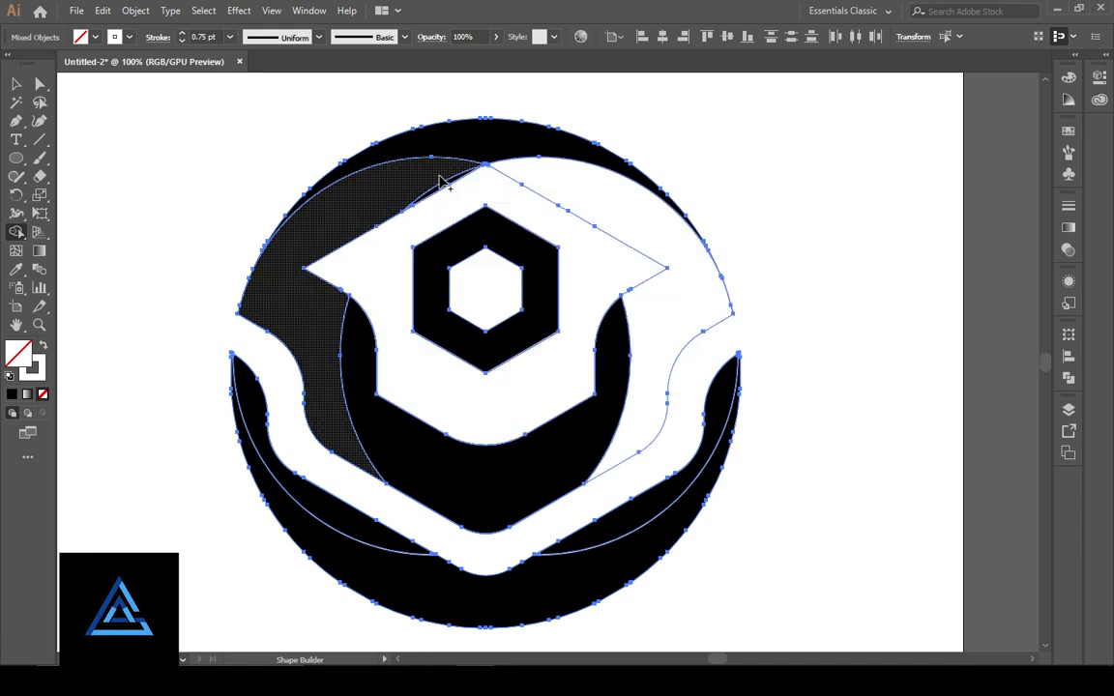
click(444, 186)
click(11, 393)
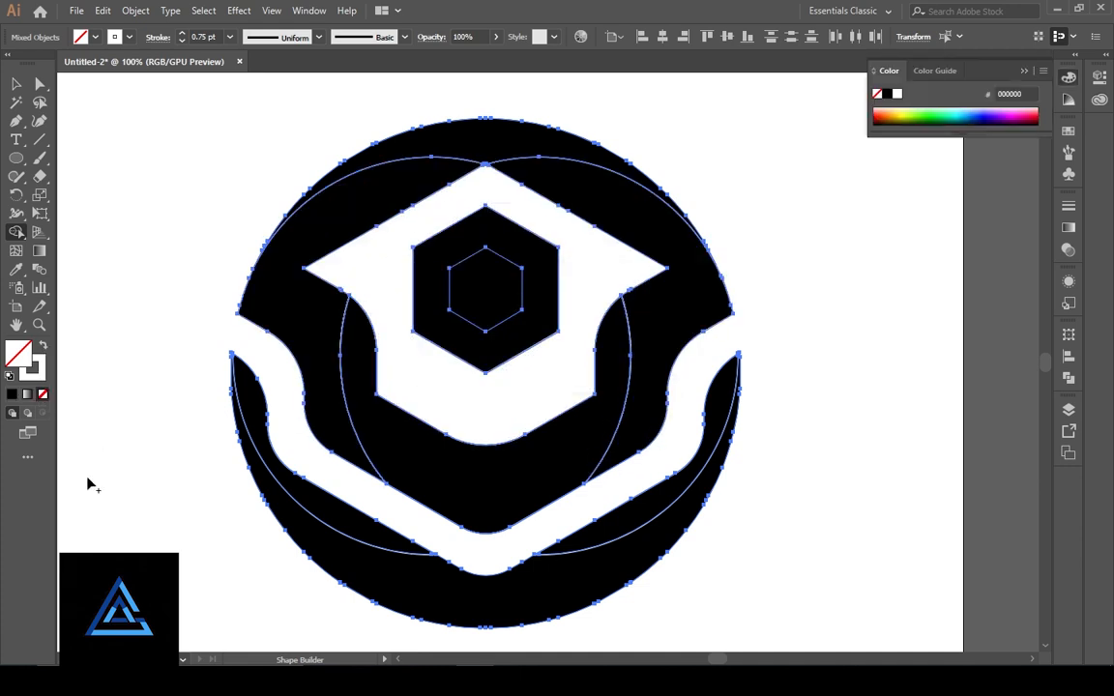
key(x)
click(16, 83)
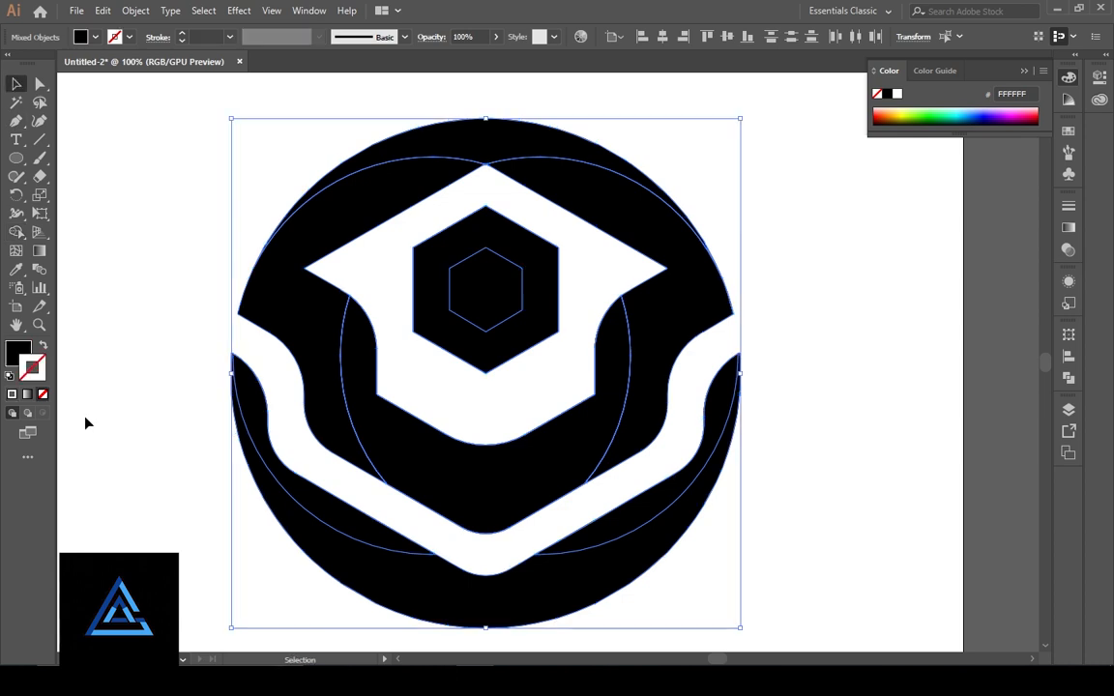
click(83, 420)
- Select the split pieces one by one to check them, and delete the black hexagon filling the ring's centre
key(a)
click(555, 157)
click(414, 190)
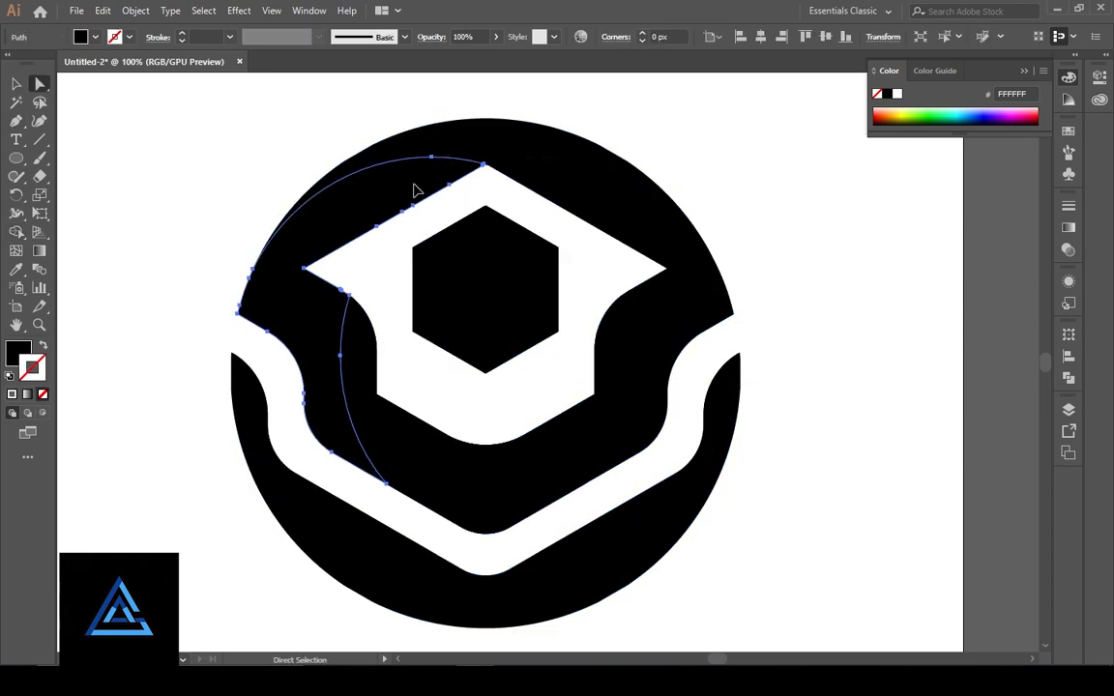
click(385, 436)
click(662, 366)
click(331, 396)
click(473, 470)
click(493, 305)
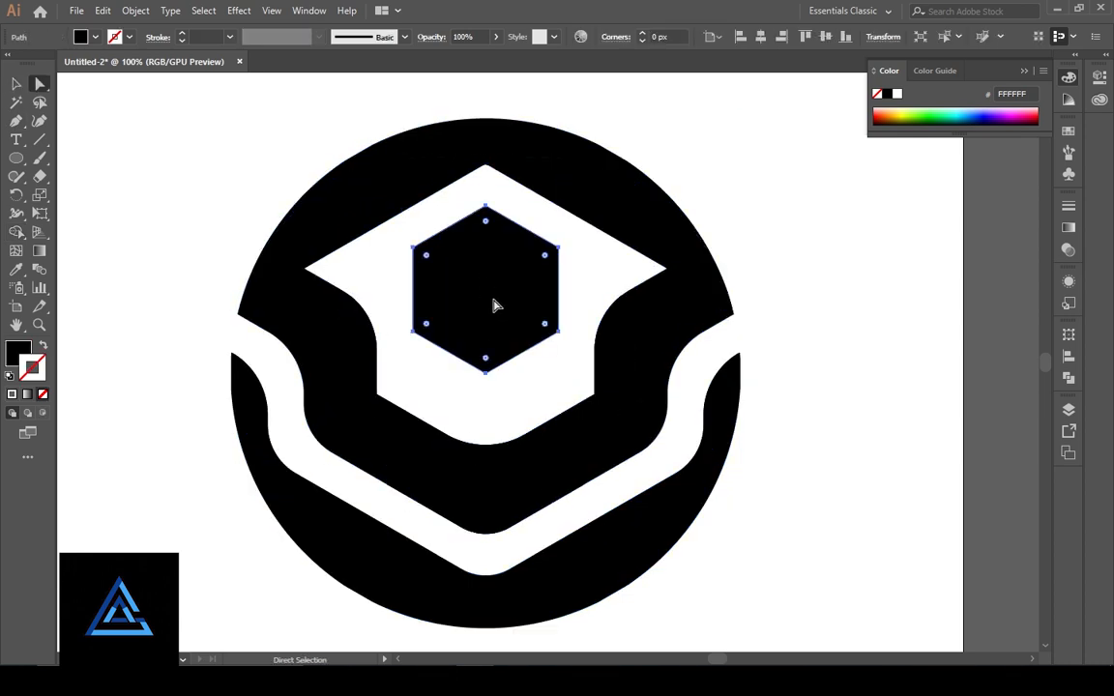
key(Delete)
click(532, 597)
click(385, 550)
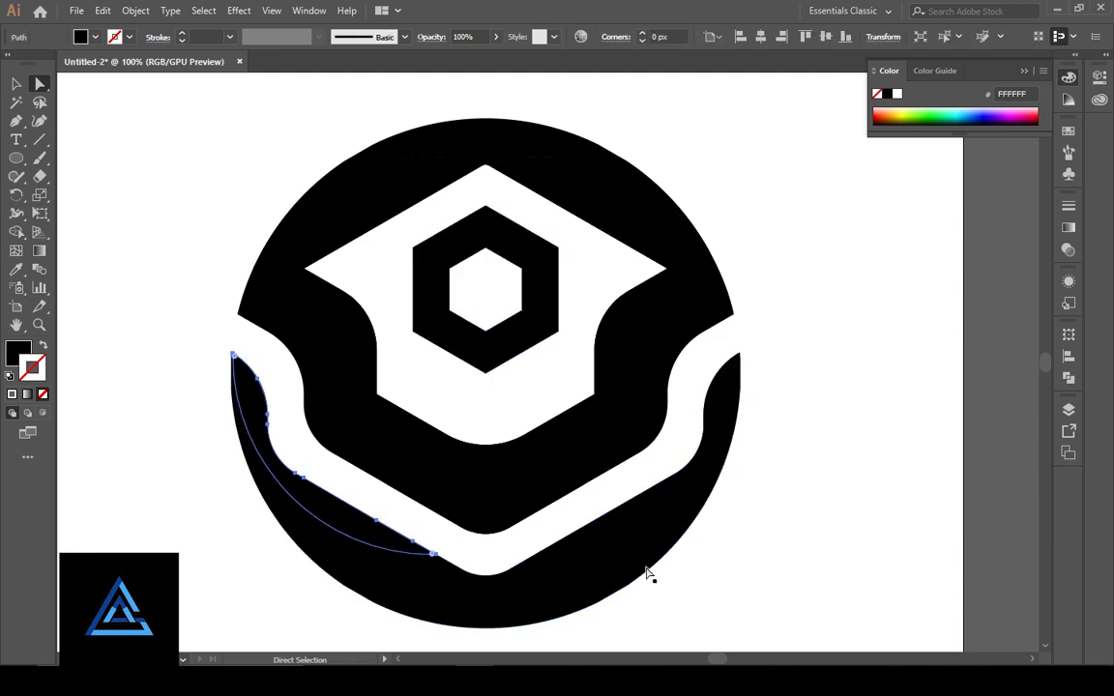
click(629, 522)
click(341, 522)
click(353, 567)
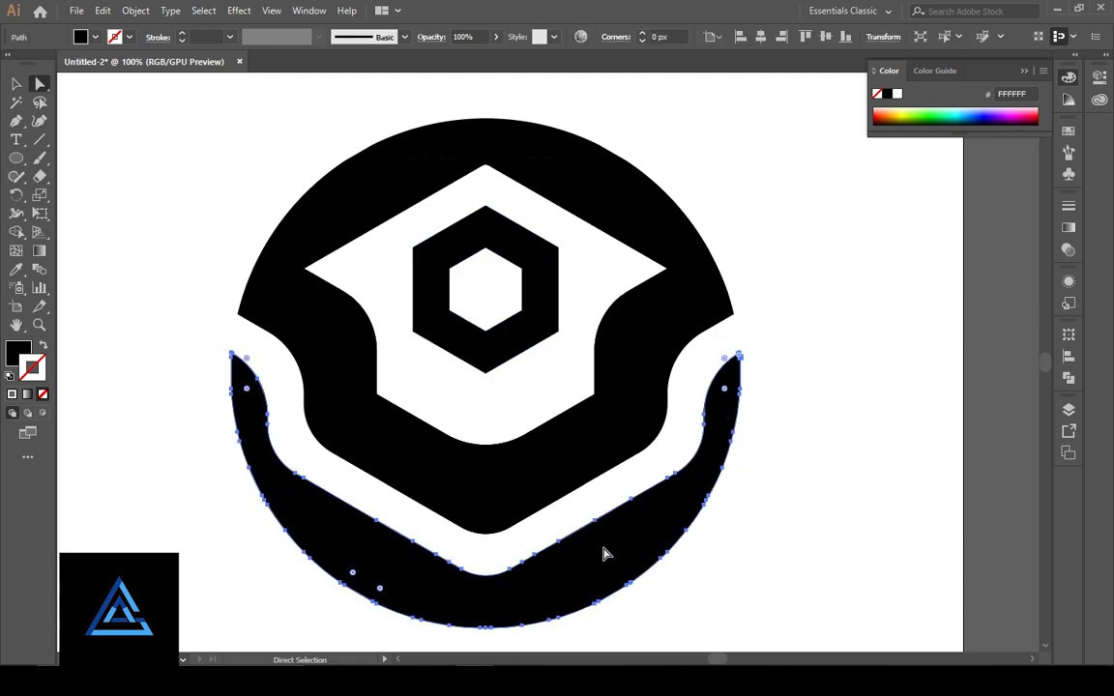
- Undo the centre hexagon deletion, the black fill and the Shape Builder split, back to the white circle outlines
key(ctrl+z)
key(ctrl+z)
key(ctrl+z)
key(ctrl+z)
key(ctrl+z)
key(ctrl+z)
key(ctrl+z)
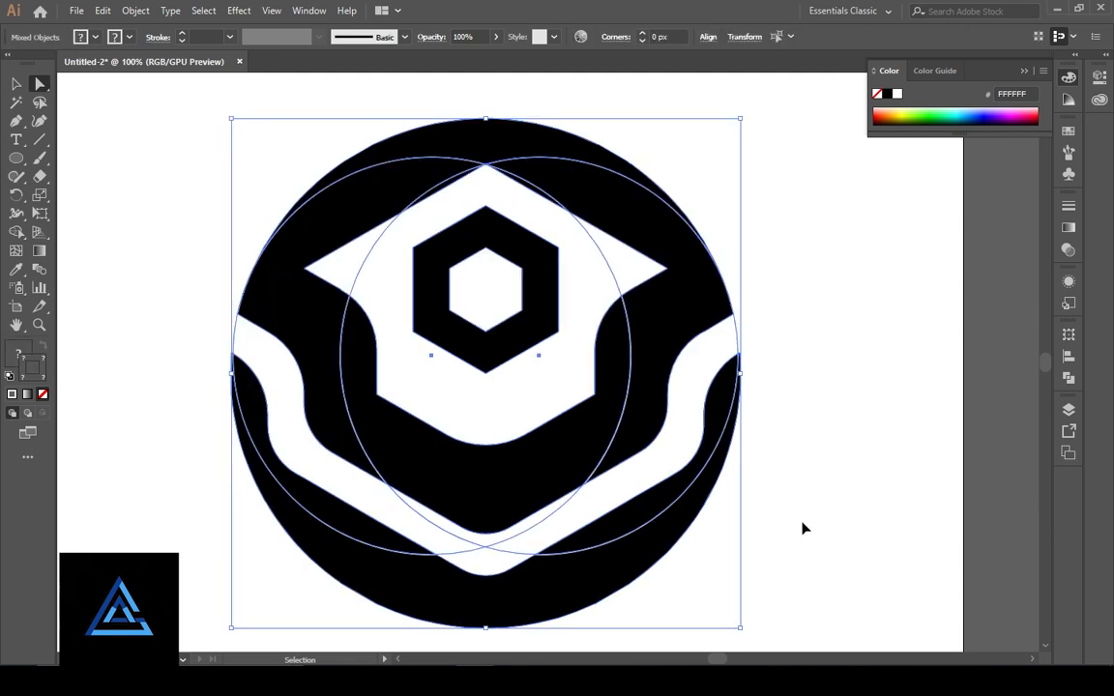
key(ctrl+z)
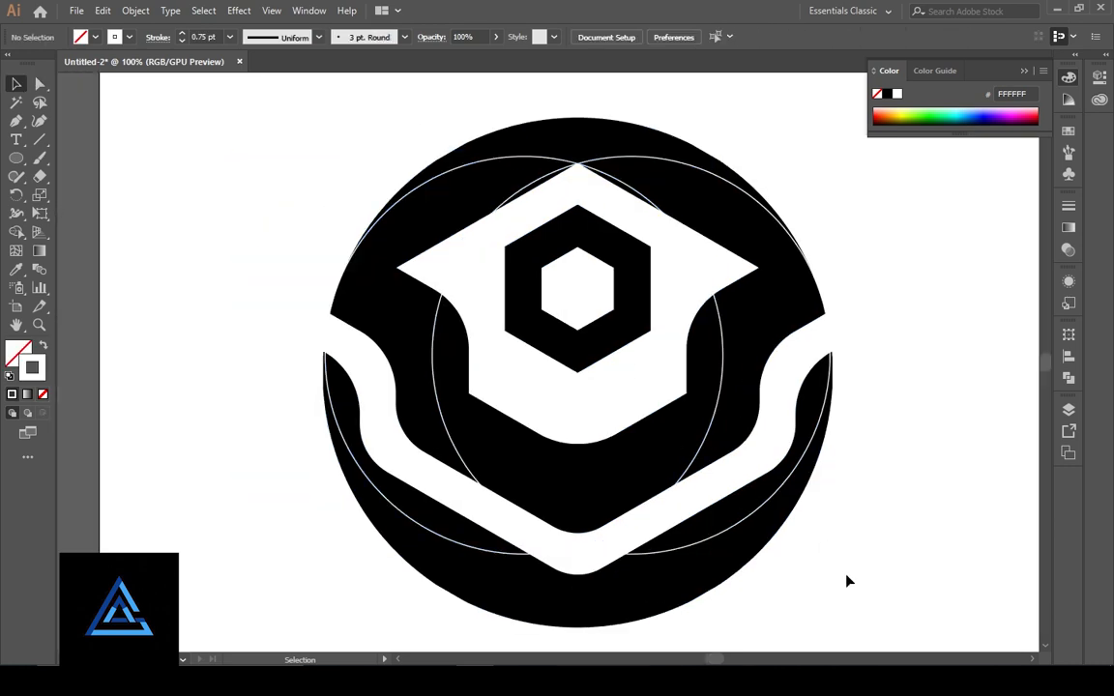
- Remove the stroke from the logo and both circles, and split the black shapes along the circle outlines with Shape Builder
key(ctrl+a)
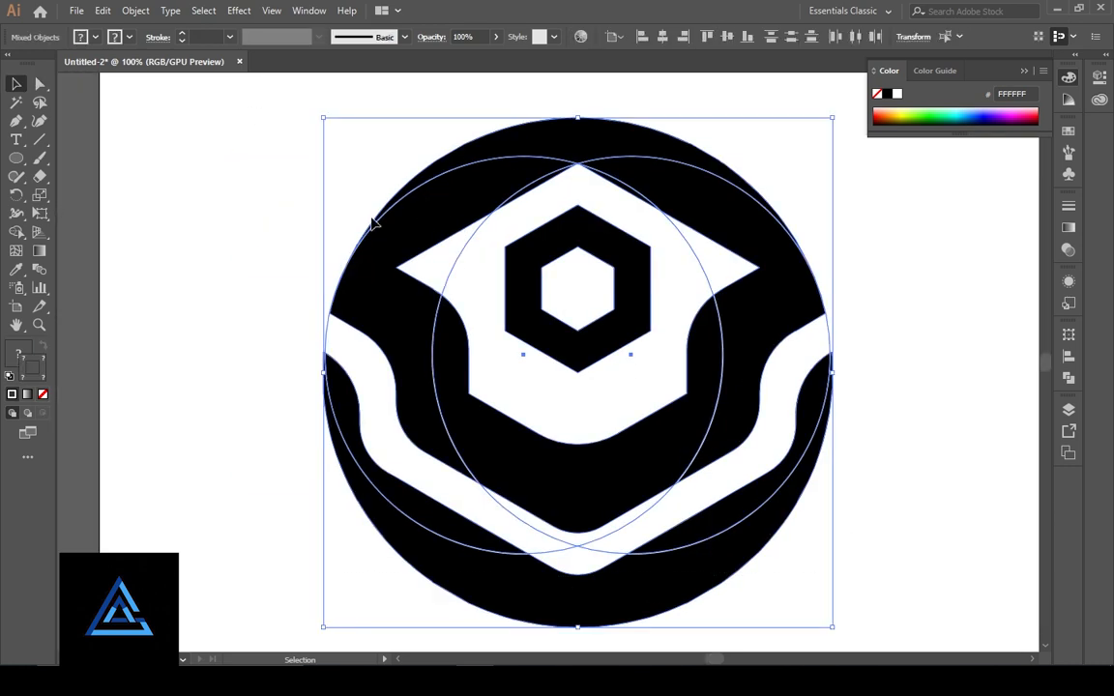
key(shift+m)
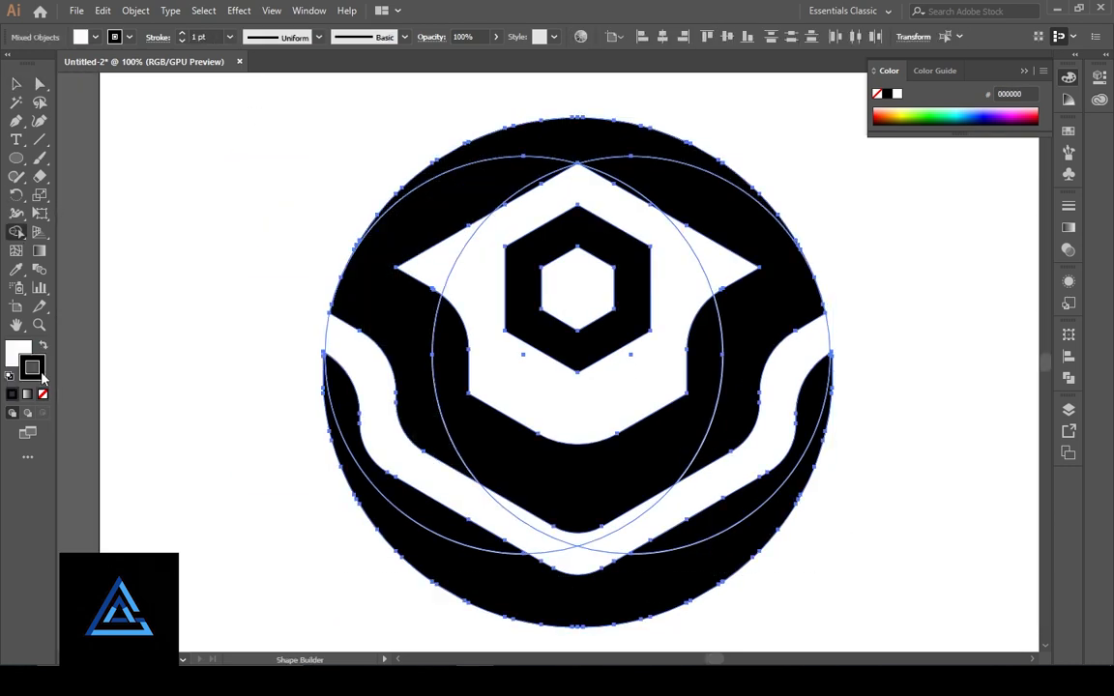
click(43, 394)
key(v)
key(ctrl+shift+a)
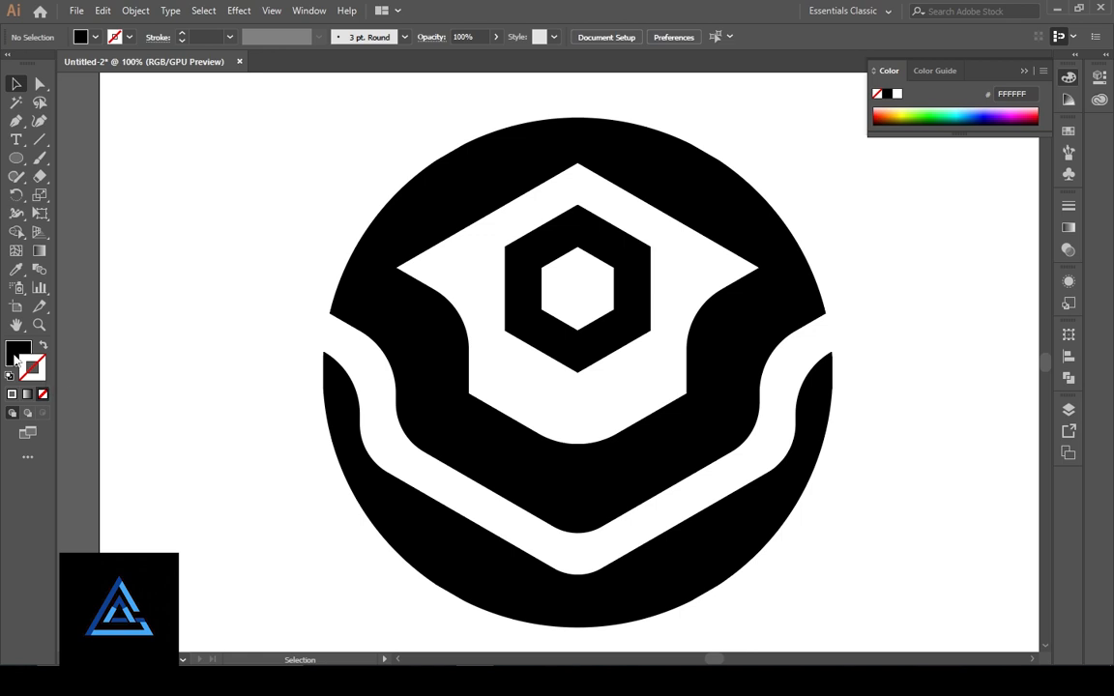
drag(269, 149, 736, 440)
click(15, 232)
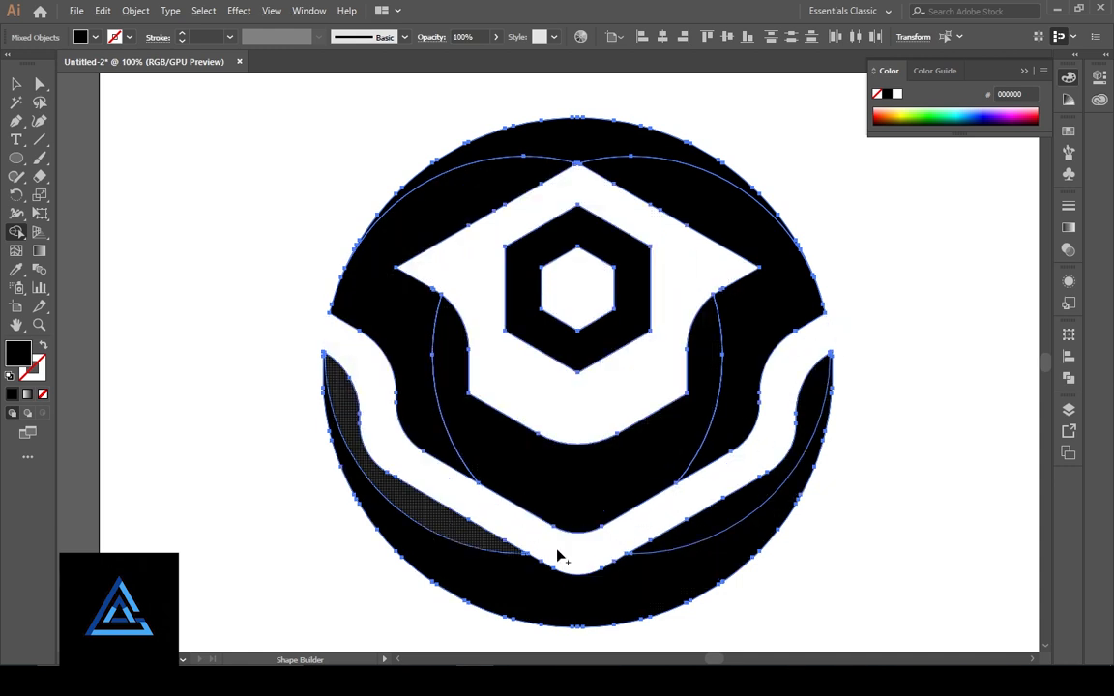
- Apply the white-to-black linear gradient as the fill of all logo pieces
key(v)
click(177, 265)
drag(331, 98, 837, 560)
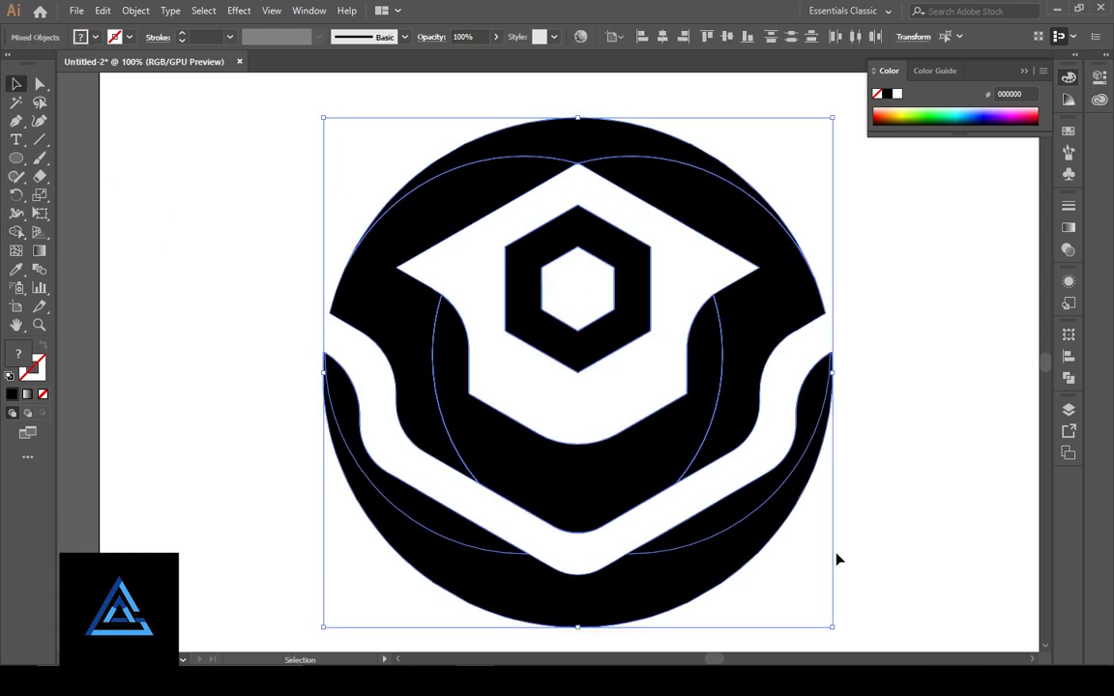
click(1069, 228)
click(888, 226)
click(1022, 199)
click(915, 214)
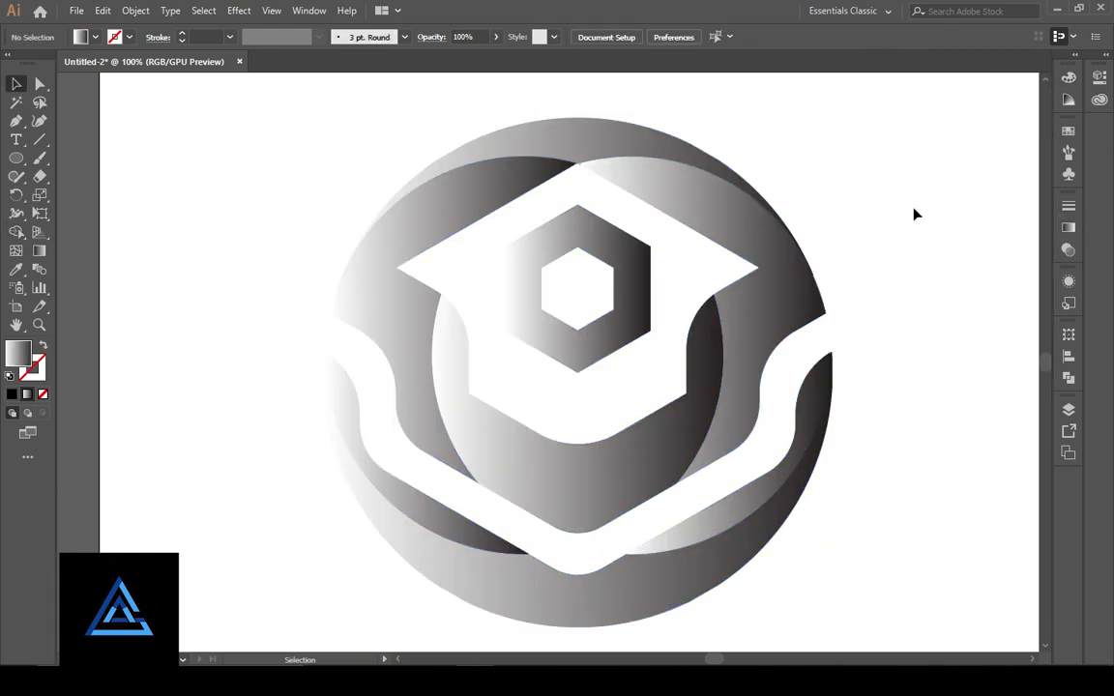
- Run the gradient of the logo's lowest crescent vertically, from light at its bottom edge to dark at its upper tips
click(585, 613)
key(g)
scroll(600, 580, down, 3)
drag(576, 553, 578, 398)
click(14, 85)
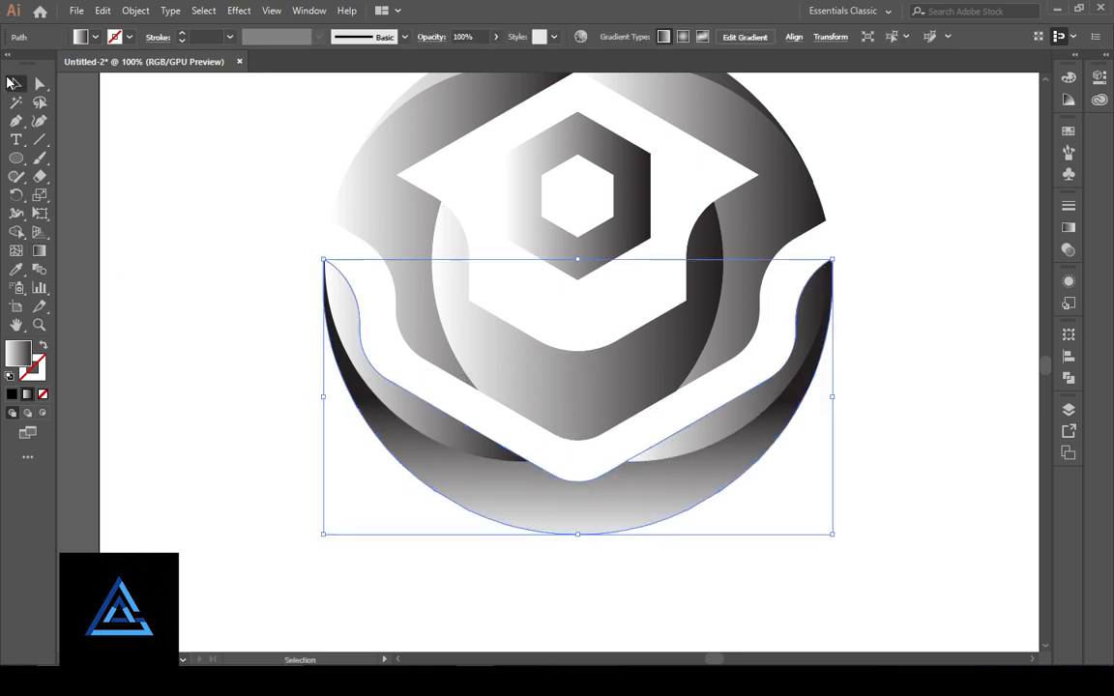
- Run one shared vertical gradient through the two slivers above the lowest crescent, light at the top and dark at the bottom
click(449, 425)
shift+click(657, 447)
key(g)
mouse_move(566, 307)
mouse_down()
mouse_move(586, 487)
mouse_move(571, 495)
mouse_up()
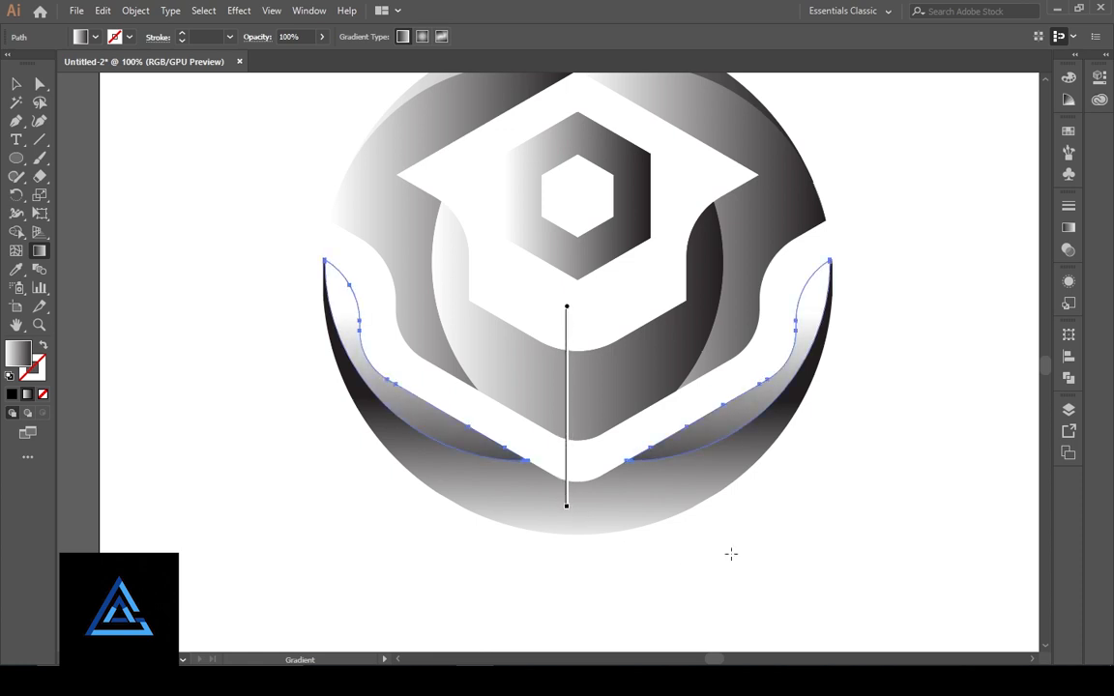
click(17, 85)
click(819, 568)
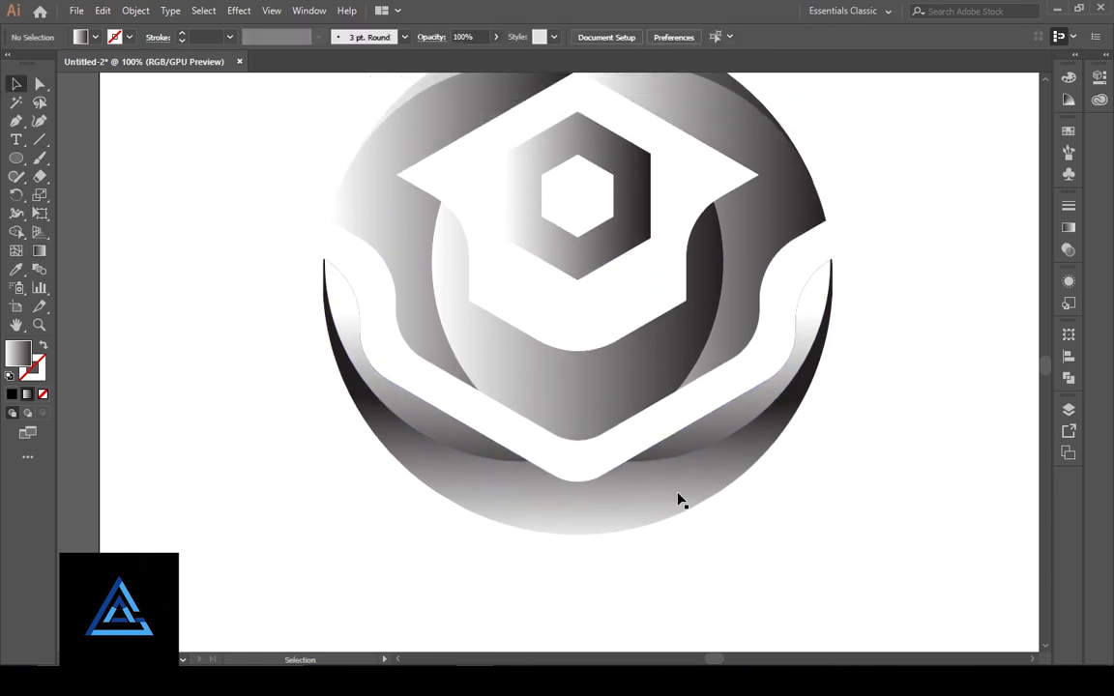
- Run the gradient of the central U-shaped band vertically, light at the bottom and dark at its upper tips
click(601, 430)
key(g)
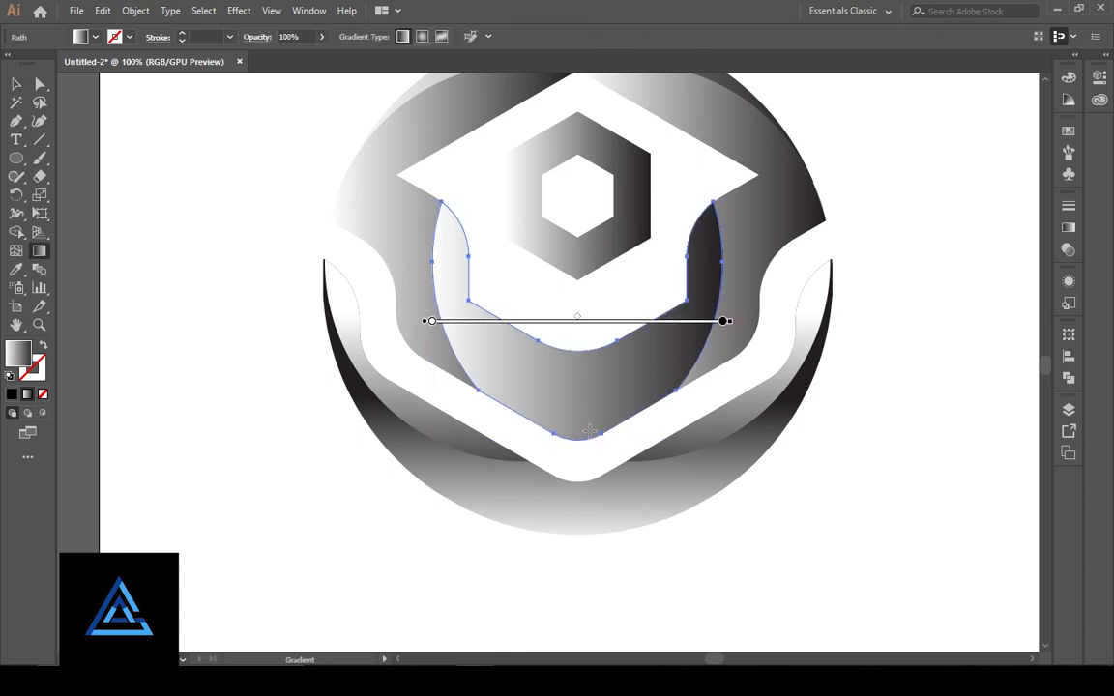
drag(583, 468, 583, 200)
scroll(661, 368, up, 3)
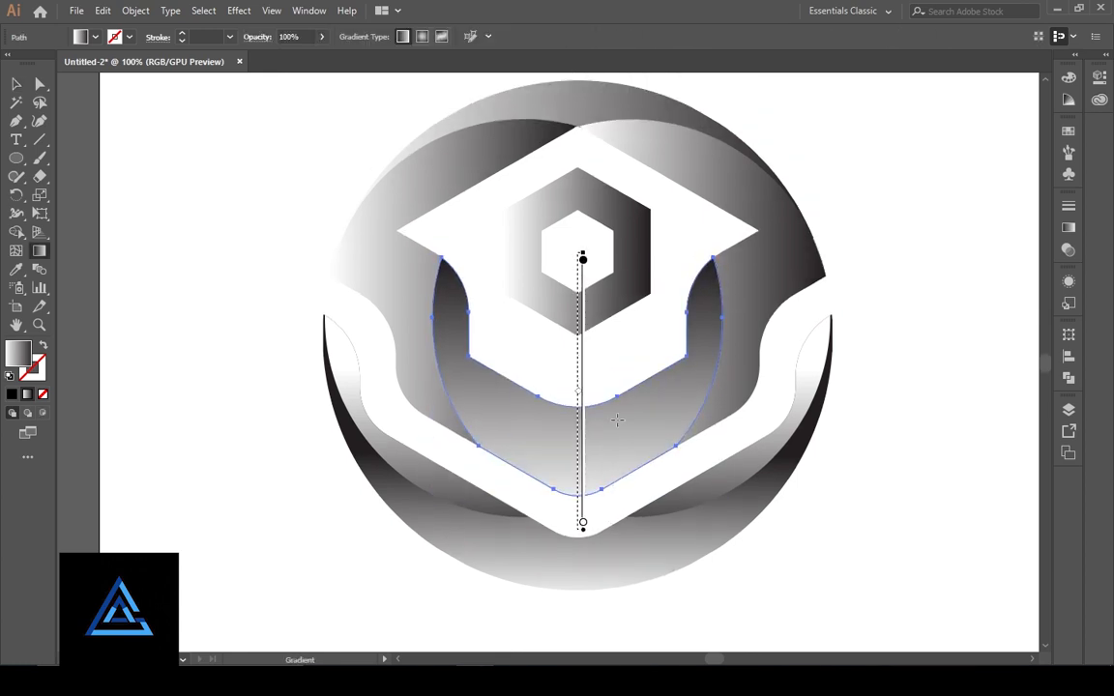
- Run one shared vertical gradient through the two upper side bands, light at the top and dark at the lower ends
key(v)
click(679, 213)
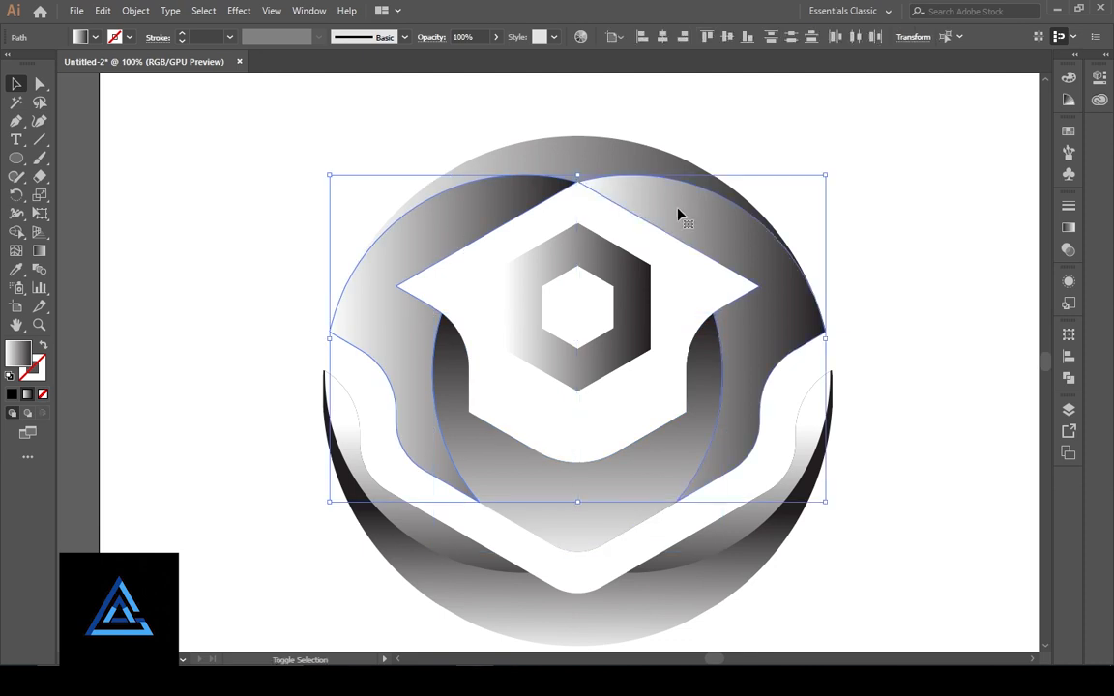
key(g)
drag(583, 136, 583, 522)
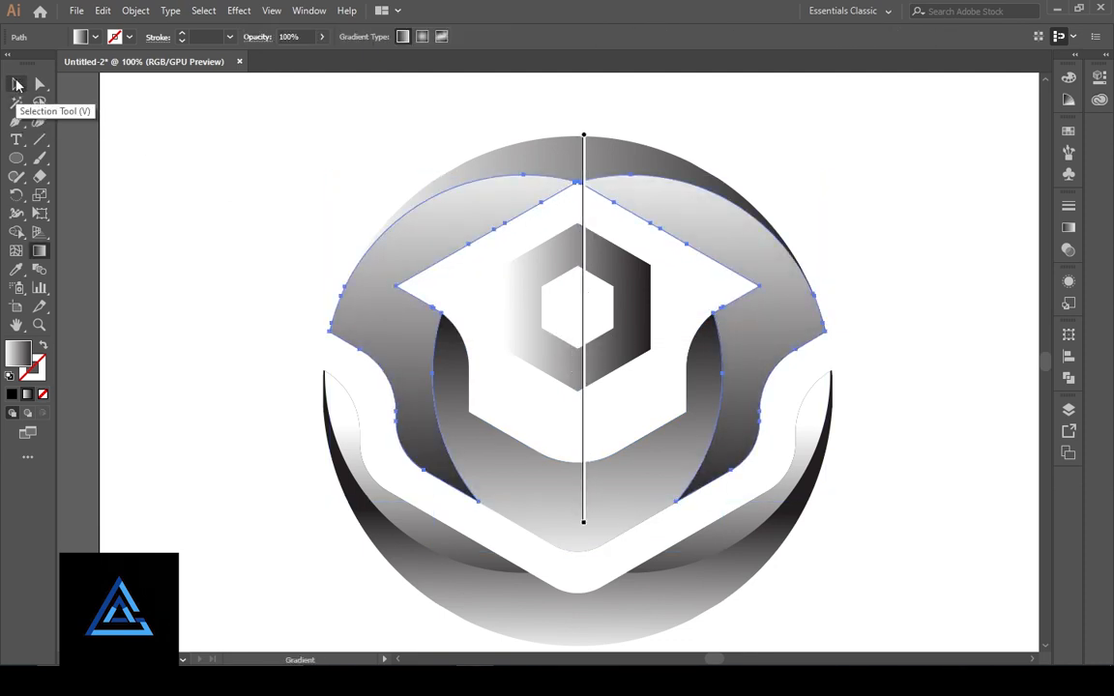
click(16, 85)
- Run the gradient of the logo's top crescent vertically, light at its upper edge and darker downward
click(574, 161)
key(g)
drag(574, 116, 574, 272)
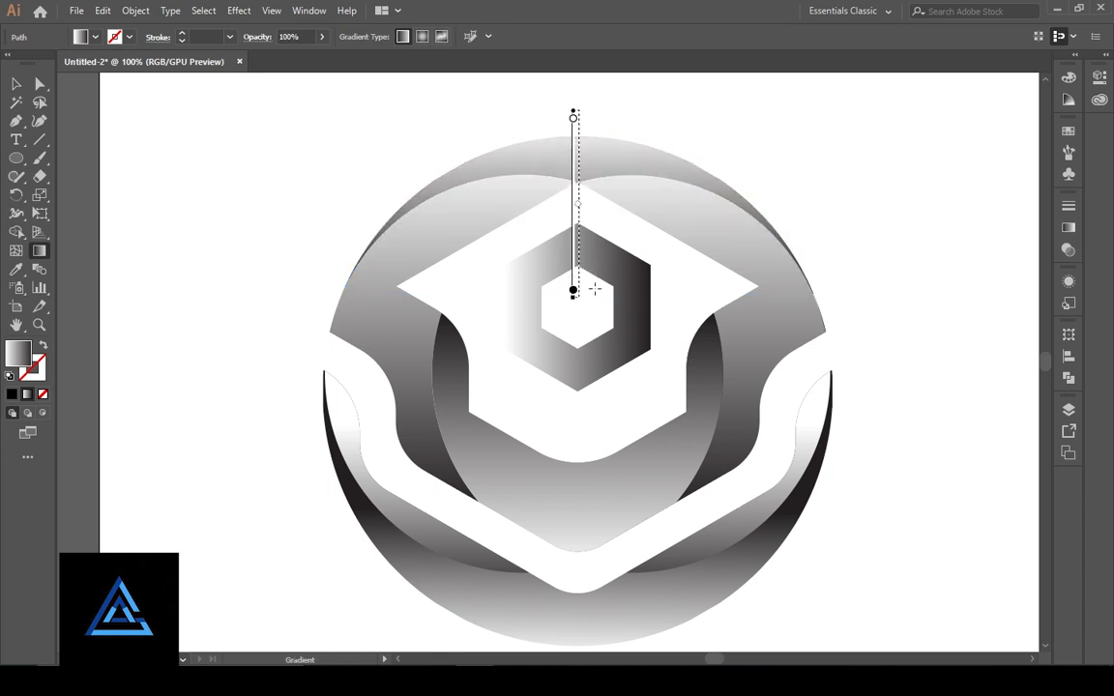
- Change the hexagonal ring's gradient to radial and deselect it
key(v)
click(601, 386)
click(595, 372)
click(1068, 229)
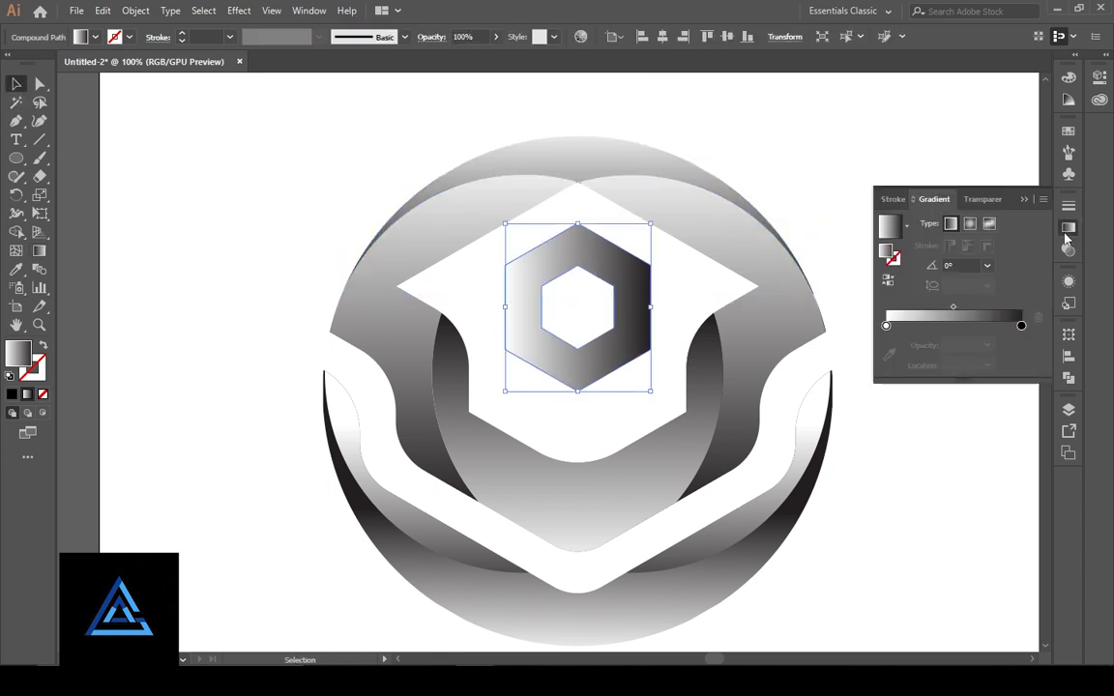
click(970, 223)
click(923, 175)
click(871, 310)
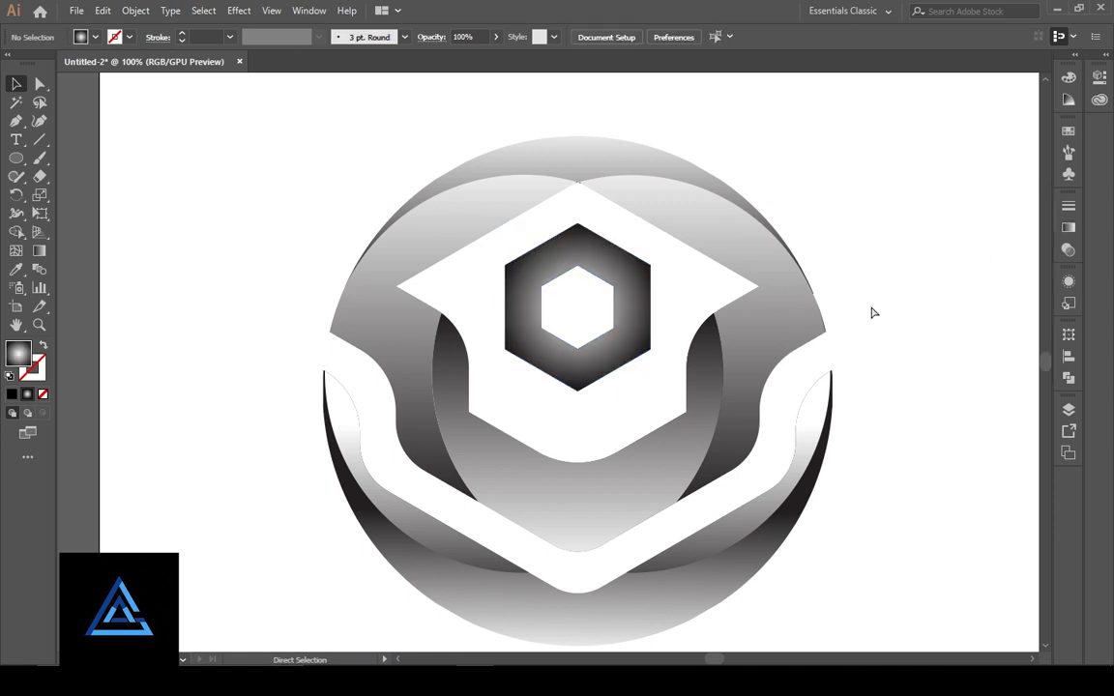
- Remove the lower corner anchor point from the thin sliver along the upper right band's outer edge
key(ctrl+plus)
key(ctrl+plus)
key(ctrl+plus)
drag(491, 363, 242, 435)
drag(1006, 418, 741, 404)
key(ctrl+plus)
key(ctrl+plus)
drag(956, 343, 524, 422)
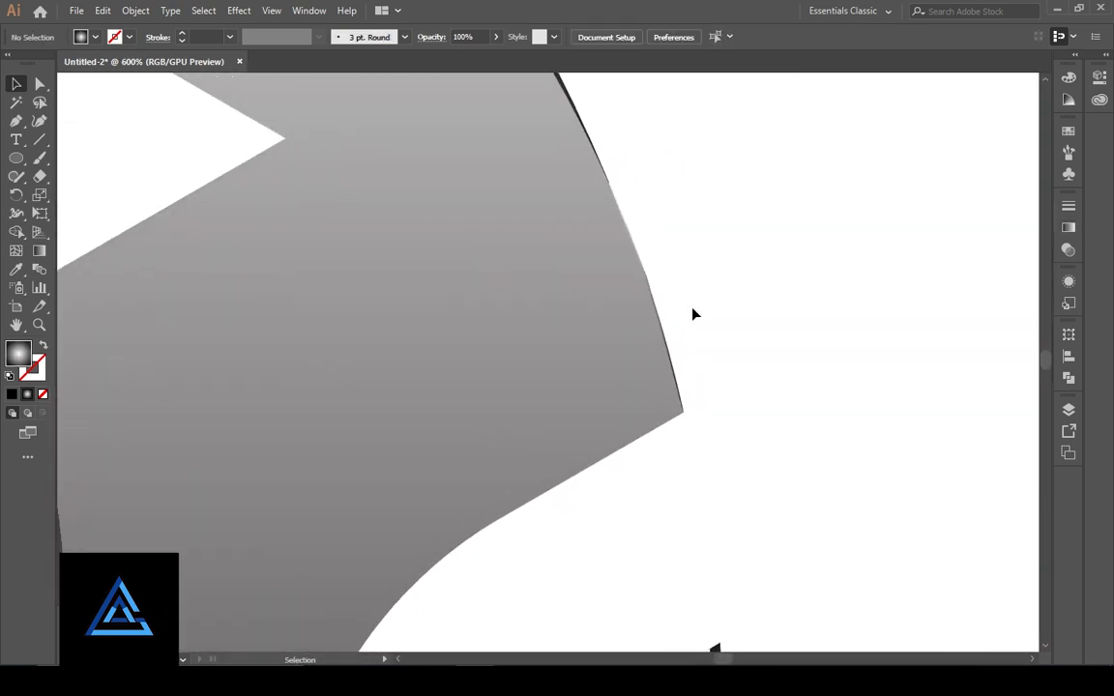
key(a)
click(581, 121)
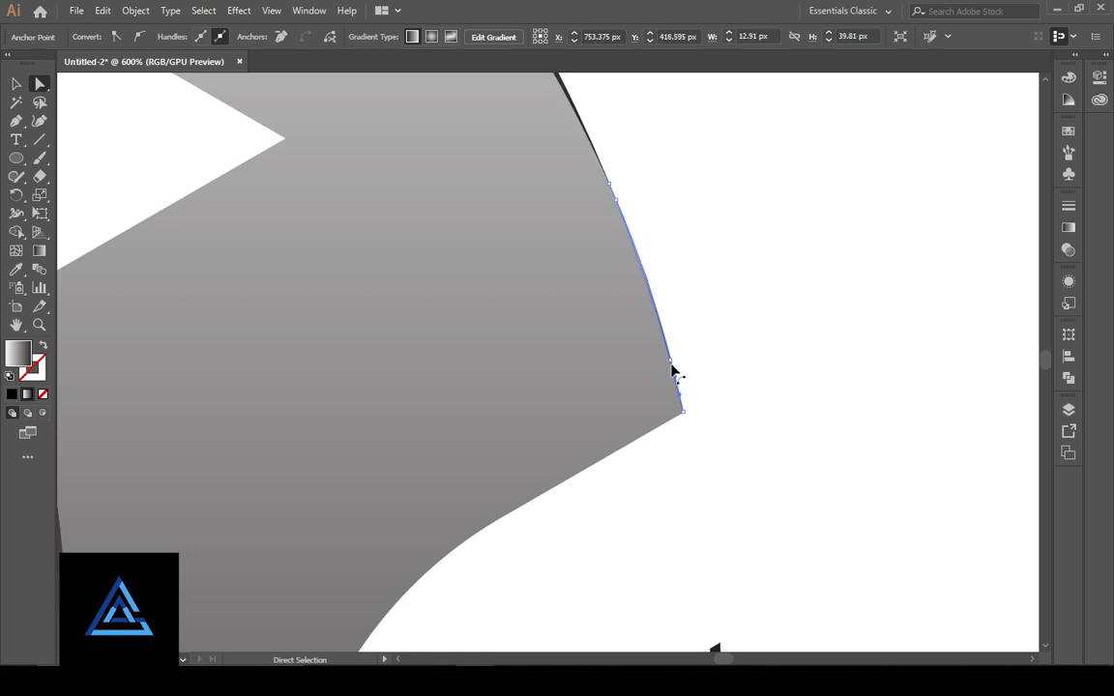
key(ctrl+plus)
key(ctrl+plus)
key(ctrl+plus)
key(ctrl+plus)
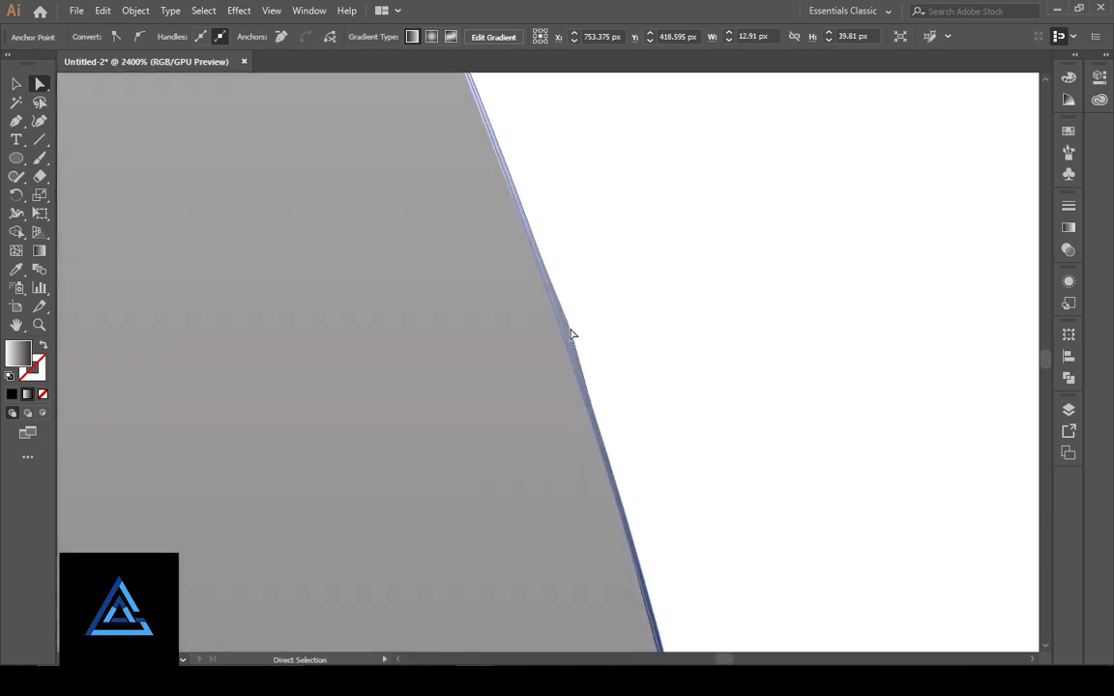
click(573, 336)
click(573, 338)
scroll(677, 473, down, 8)
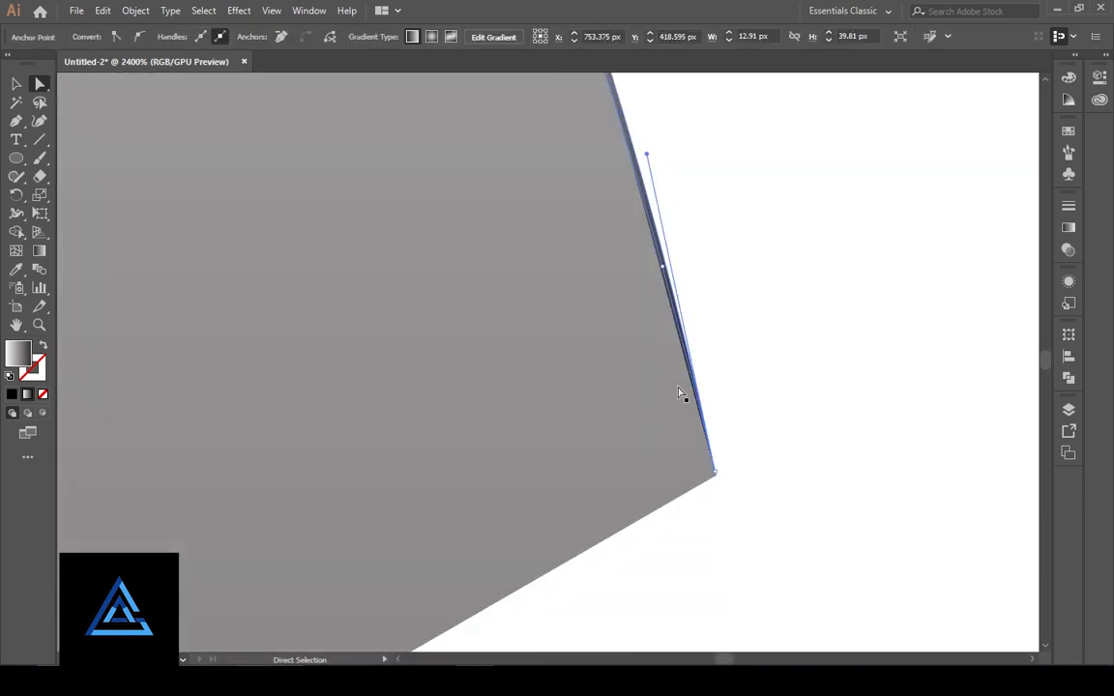
click(715, 473)
click(281, 38)
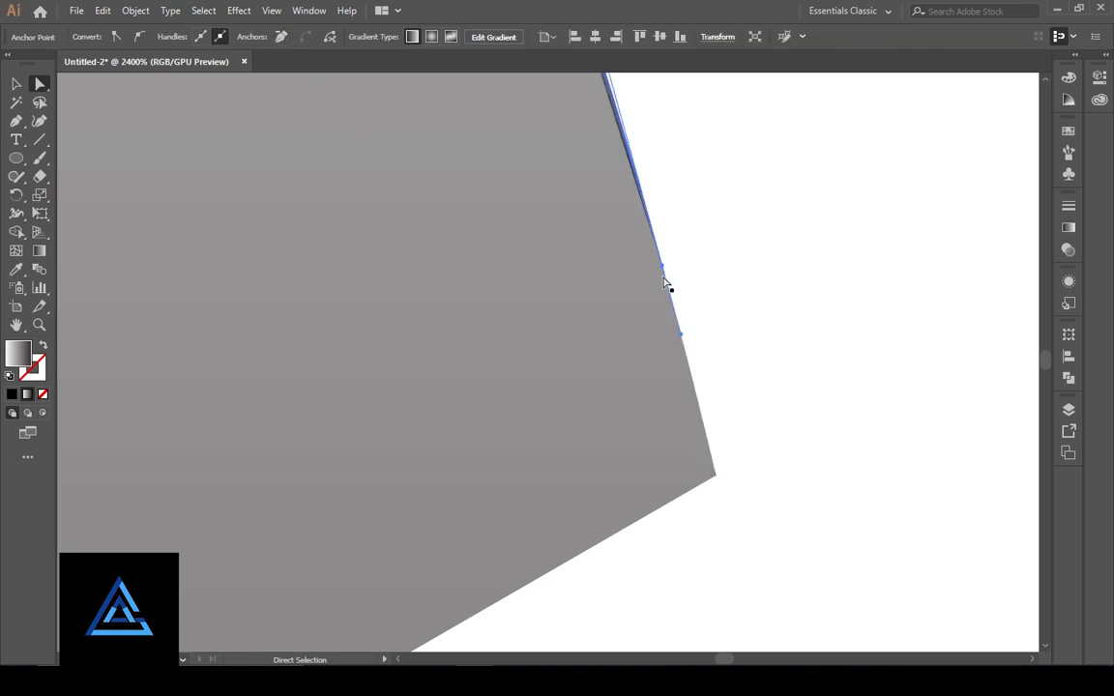
- Delete the remaining segments of the thin sliver on the upper right band's outer edge
scroll(784, 421, up, 10)
click(560, 422)
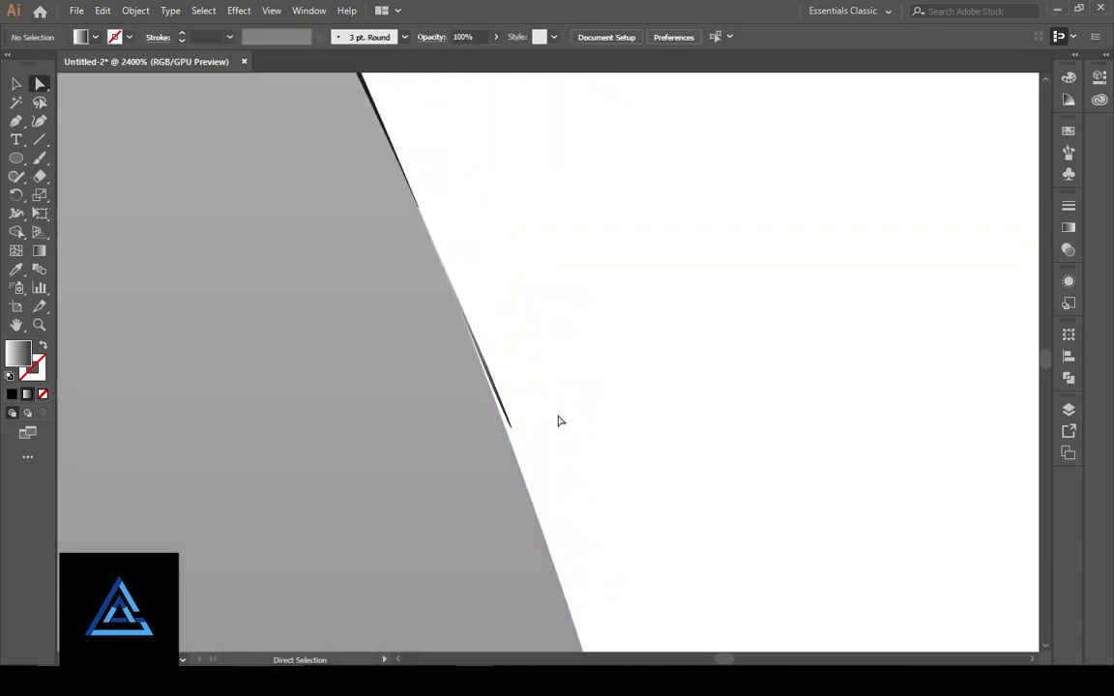
click(502, 413)
key(Delete)
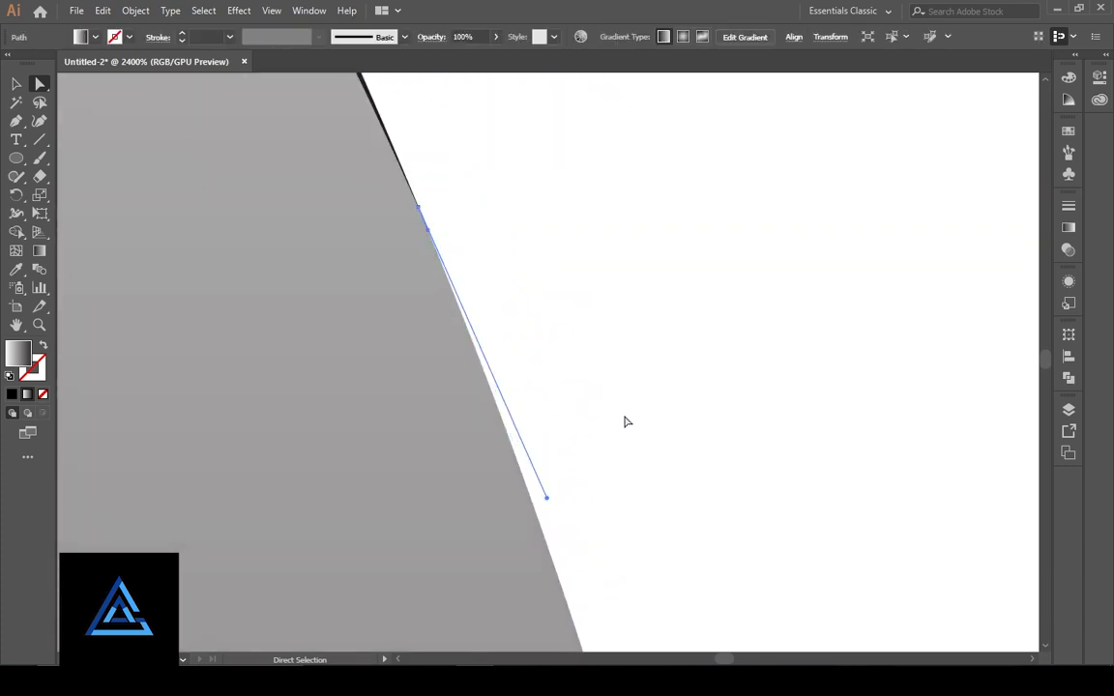
key(Delete)
scroll(574, 411, down, 8)
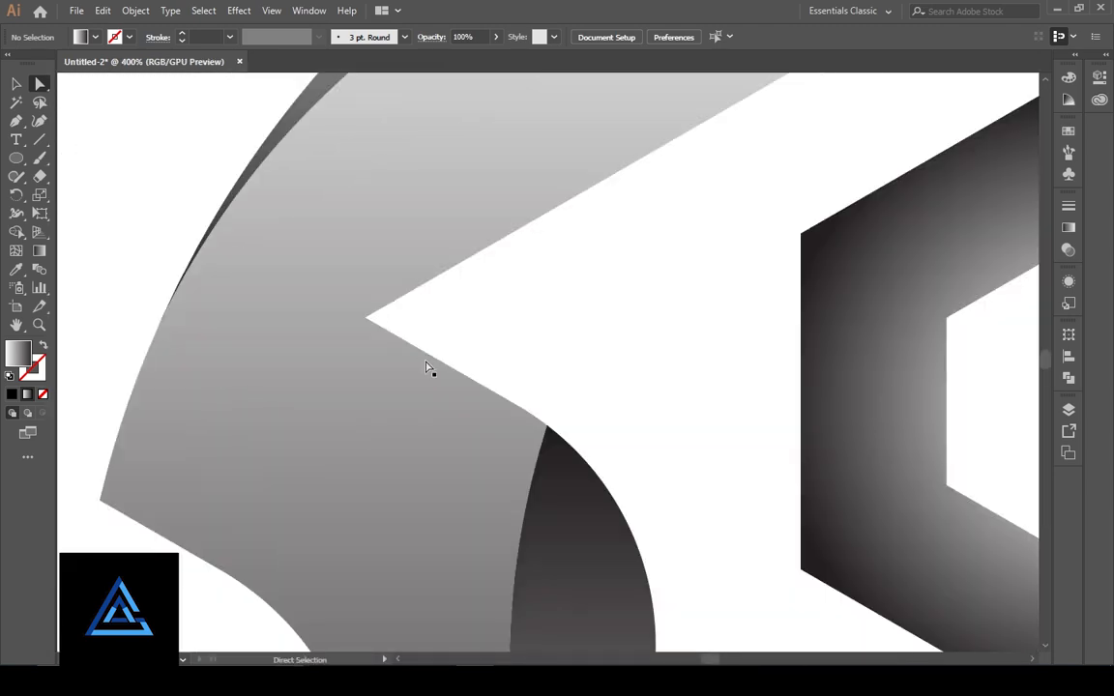
- Inspect the tiny gradient slivers at the peak where the two upper bands meet, selecting them and then deselecting
scroll(440, 371, down, 4)
drag(682, 447, 518, 395)
scroll(523, 395, up, 3)
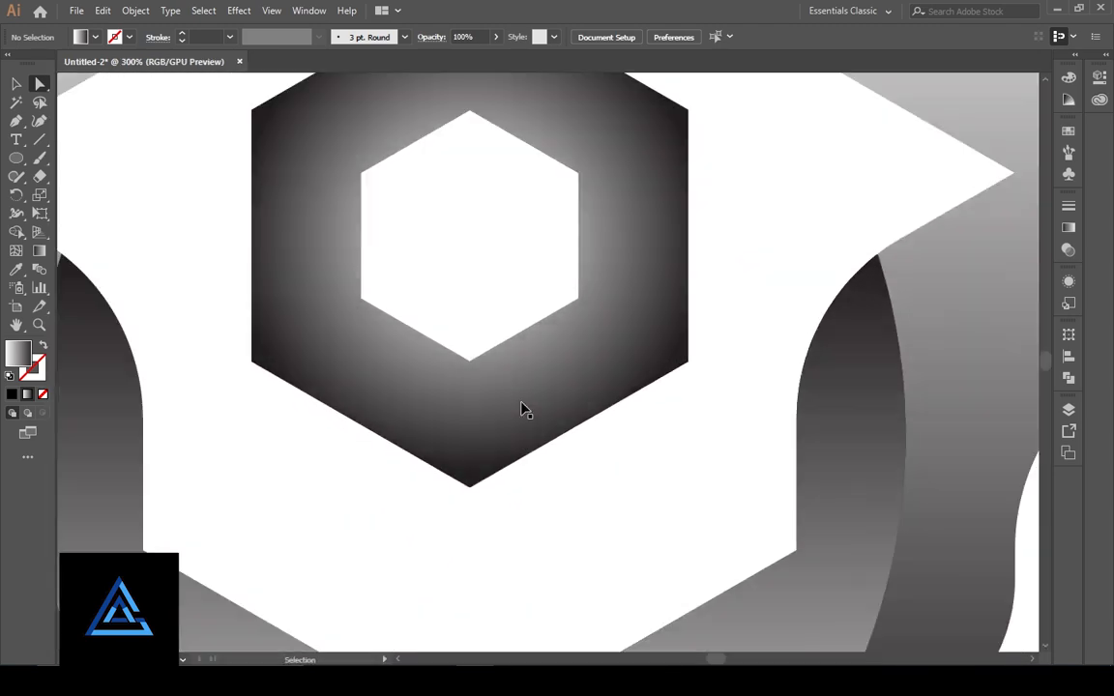
drag(458, 141, 473, 494)
key(ctrl+plus)
key(ctrl+plus)
drag(422, 285, 431, 456)
key(ctrl+plus)
key(ctrl+plus)
drag(285, 266, 408, 480)
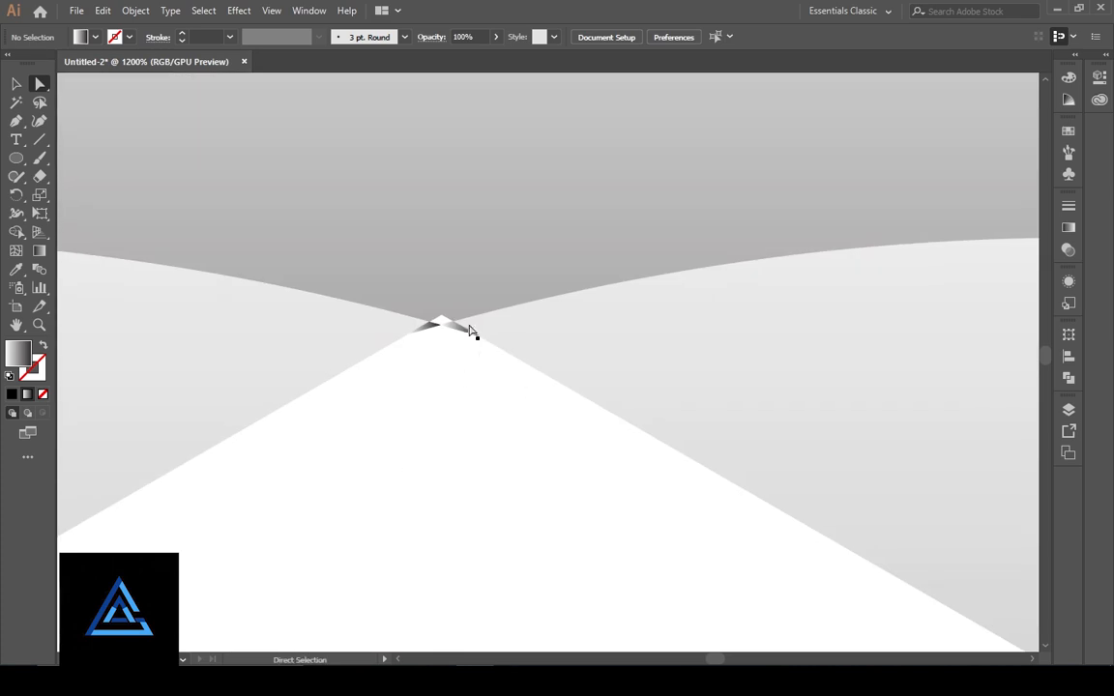
click(432, 327)
click(442, 323)
click(451, 332)
click(377, 332)
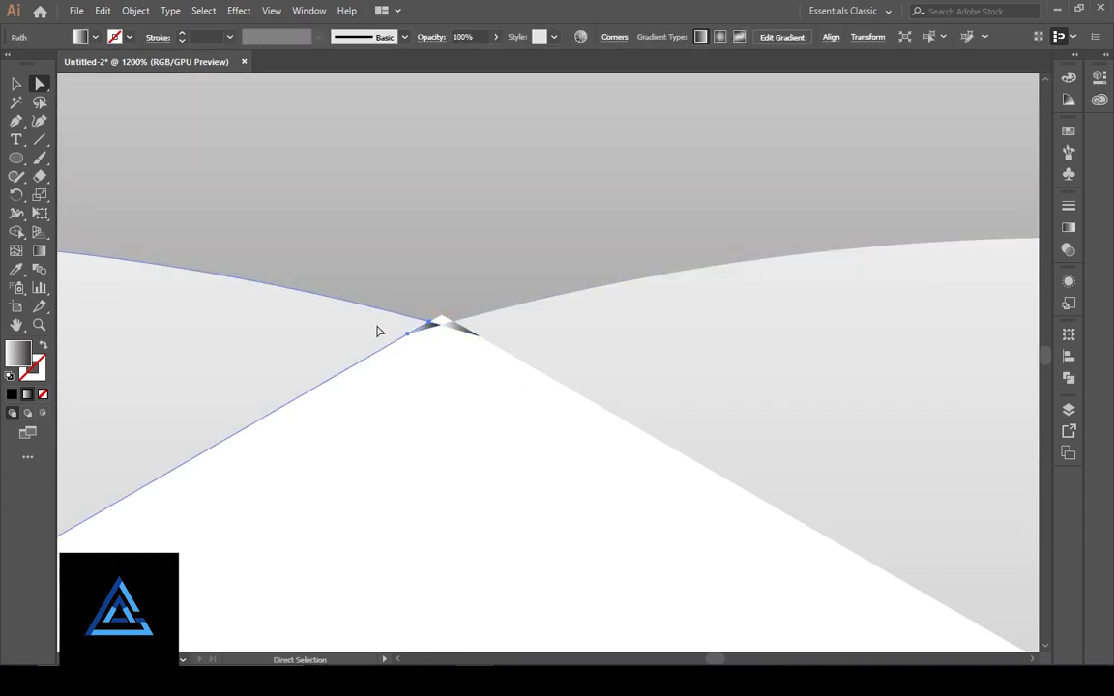
click(432, 327)
click(458, 330)
key(ctrl+minus)
key(ctrl+minus)
key(ctrl+minus)
key(ctrl+minus)
key(ctrl+minus)
key(ctrl+minus)
key(ctrl+minus)
key(ctrl+minus)
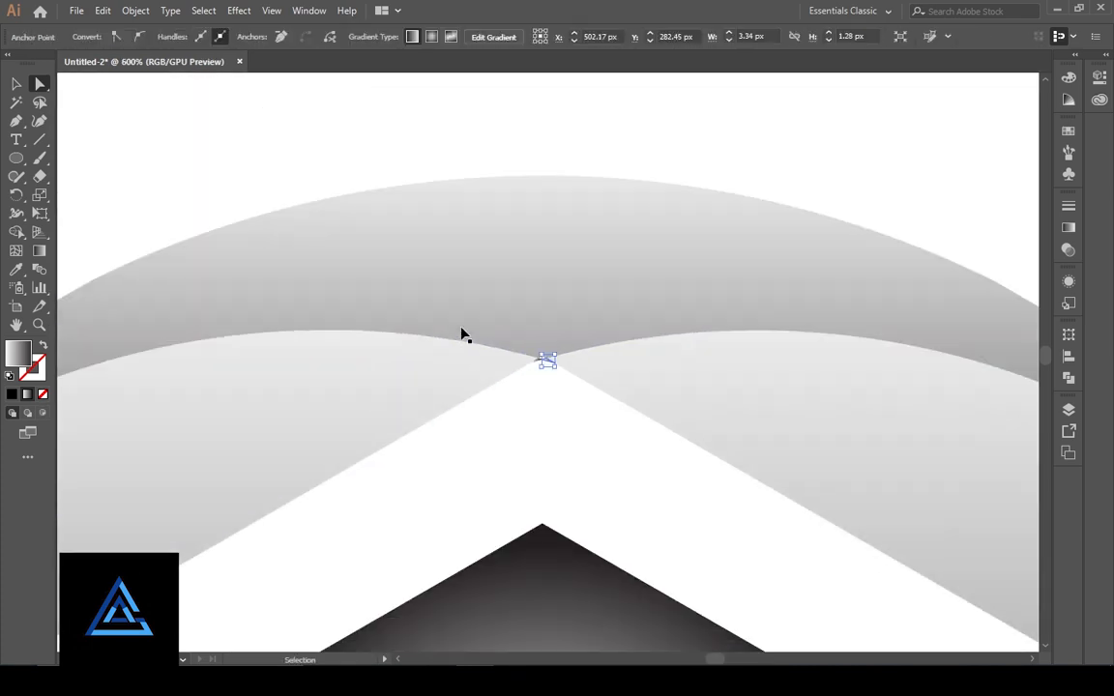
drag(565, 457, 506, 331)
click(597, 578)
key(ctrl+minus)
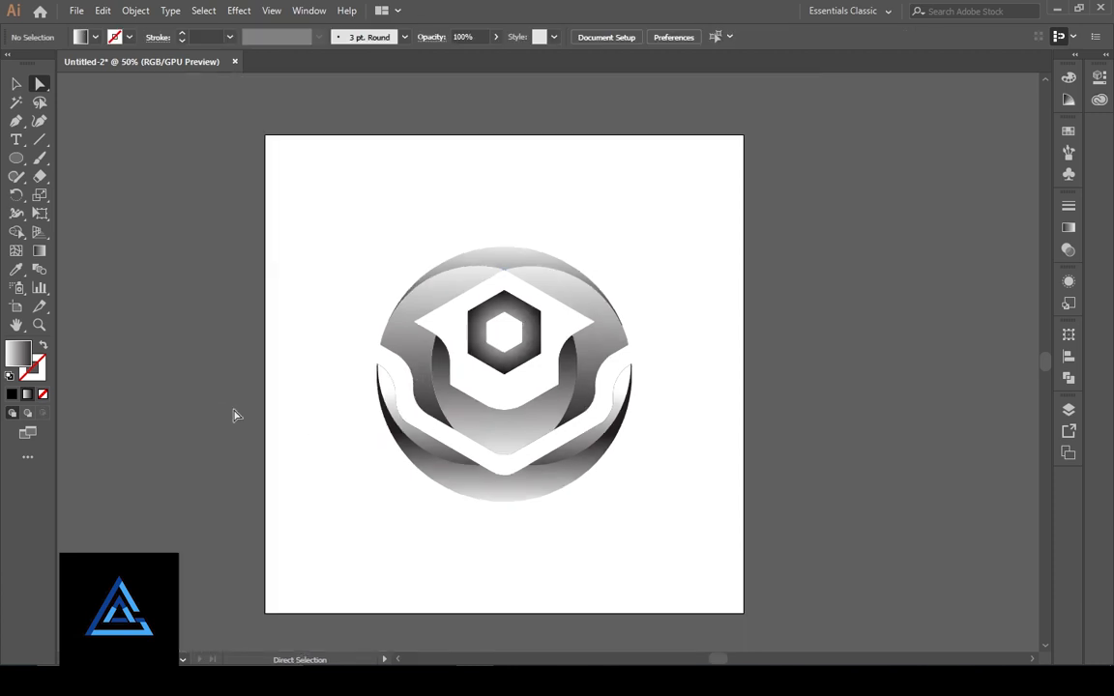
- Select all visible gradient pieces of the logo and cut them from the artboard
click(523, 259)
shift+click(535, 274)
shift+click(460, 284)
shift+click(498, 360)
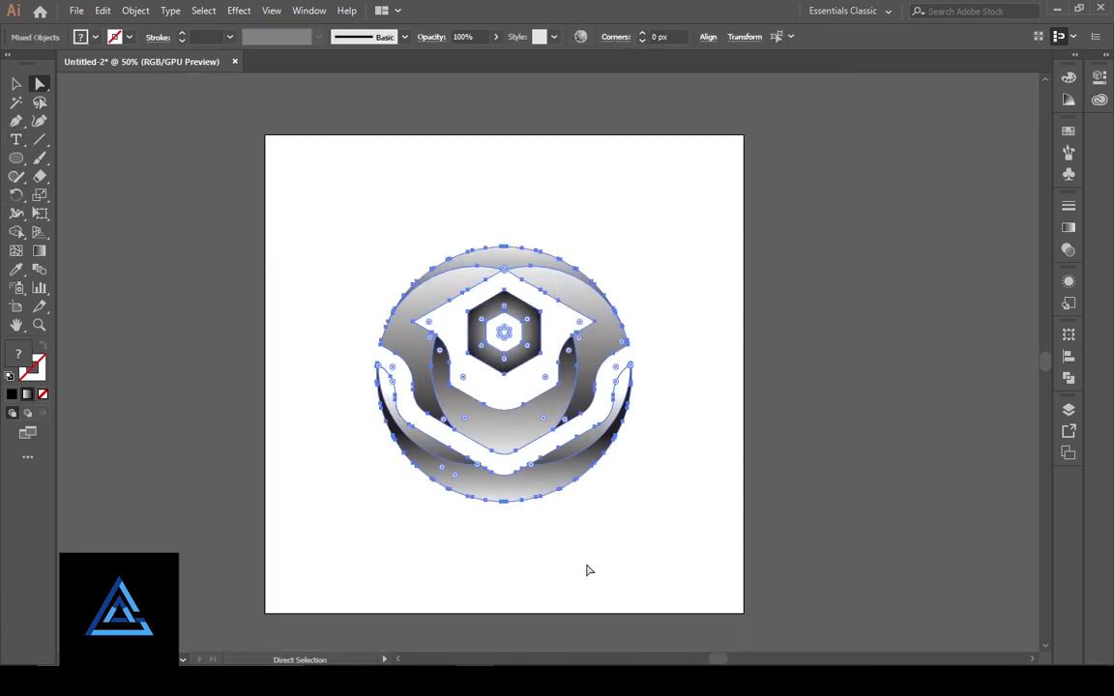
key(ctrl+3)
key(ctrl+z)
key(ctrl+3)
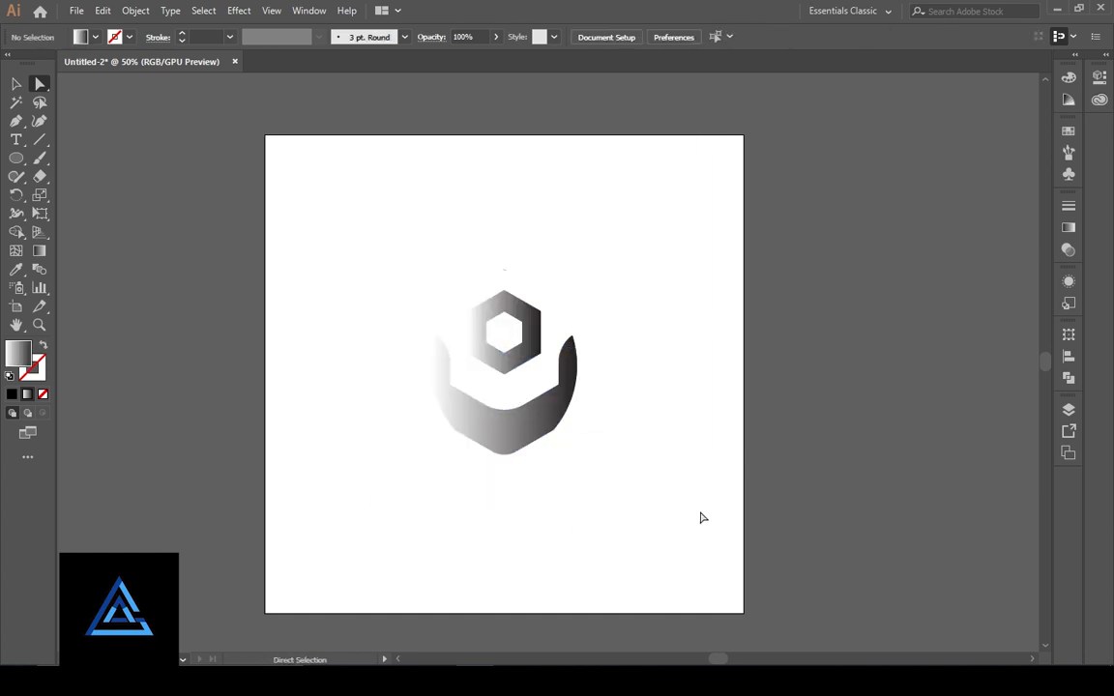
- Create a 1000 by 1000 px rectangle and center it on the artboard as a background
key(m)
click(398, 258)
key(Return)
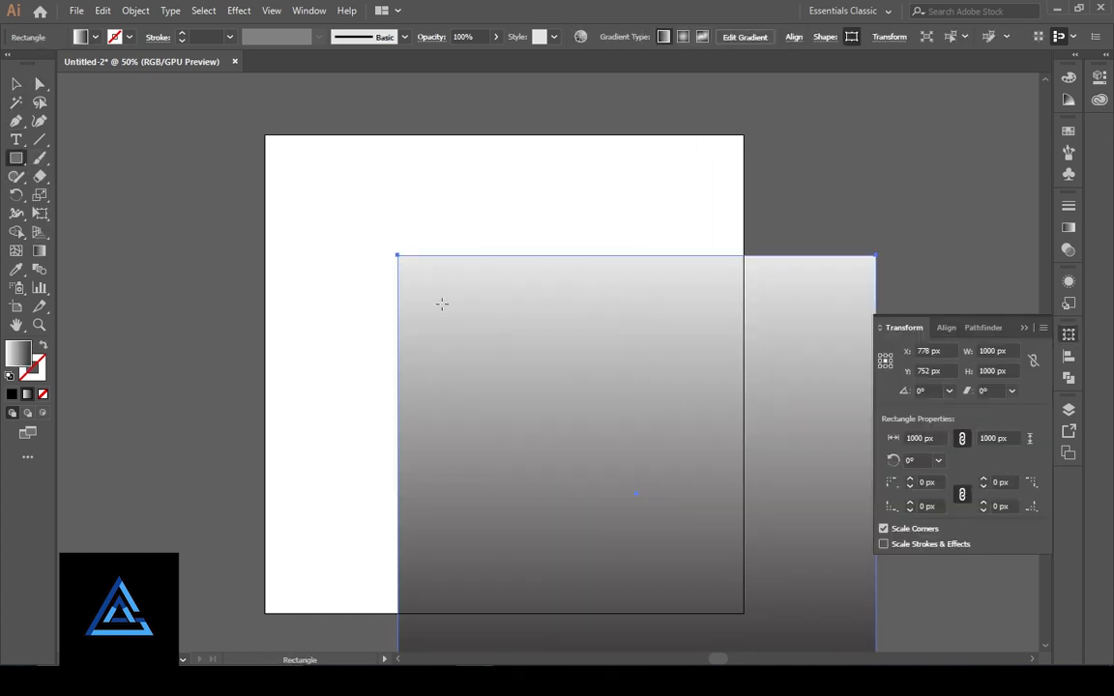
key(v)
click(1069, 356)
click(915, 369)
click(1007, 371)
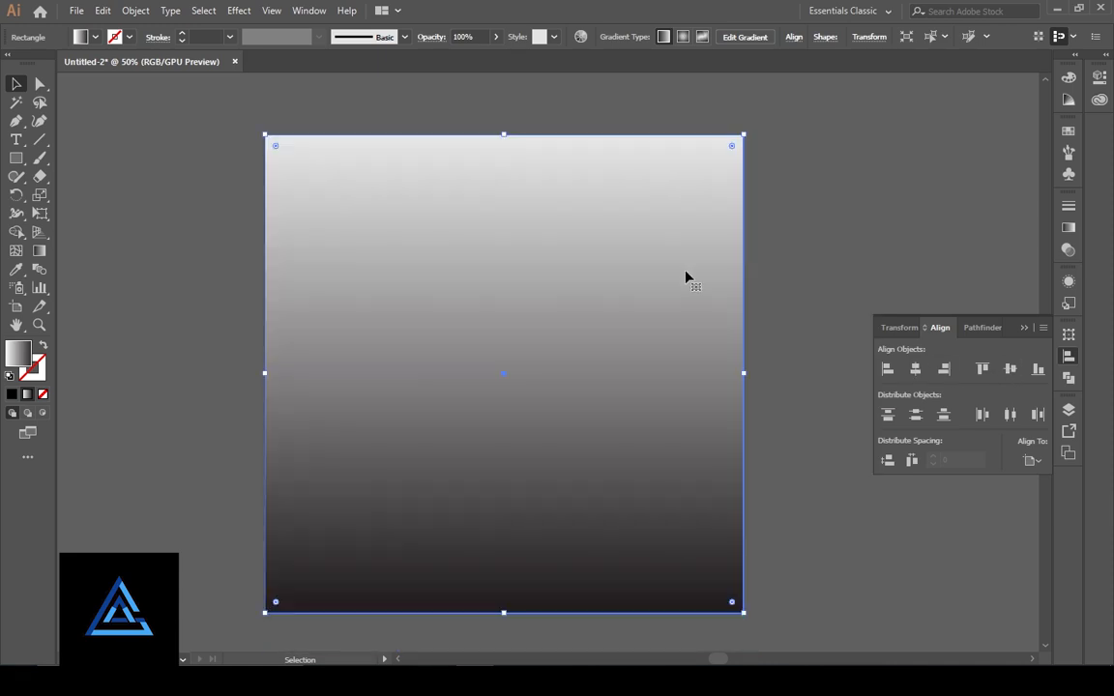
- Fill the background rectangle with solid blue and paste the logo pieces on top
click(1069, 133)
click(963, 173)
key(ctrl+v)
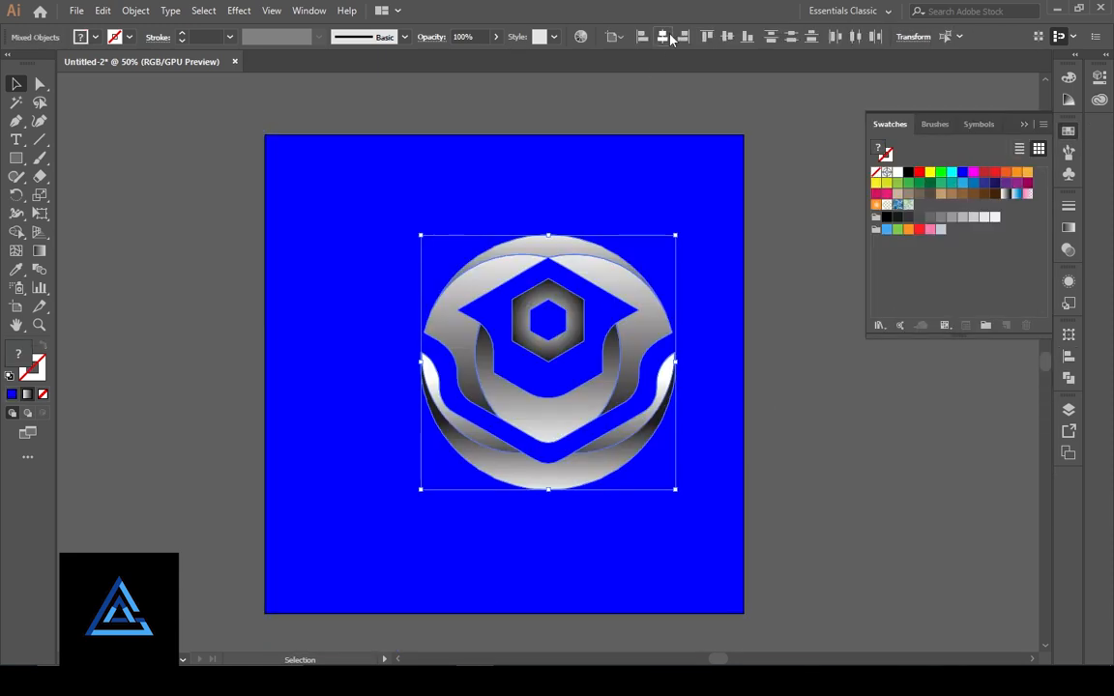
click(663, 37)
click(727, 37)
key(ctrl+z)
key(ctrl+z)
- Group the pasted logo pieces, center the group horizontally and vertically on the artboard, and deselect it
key(ctrl+g)
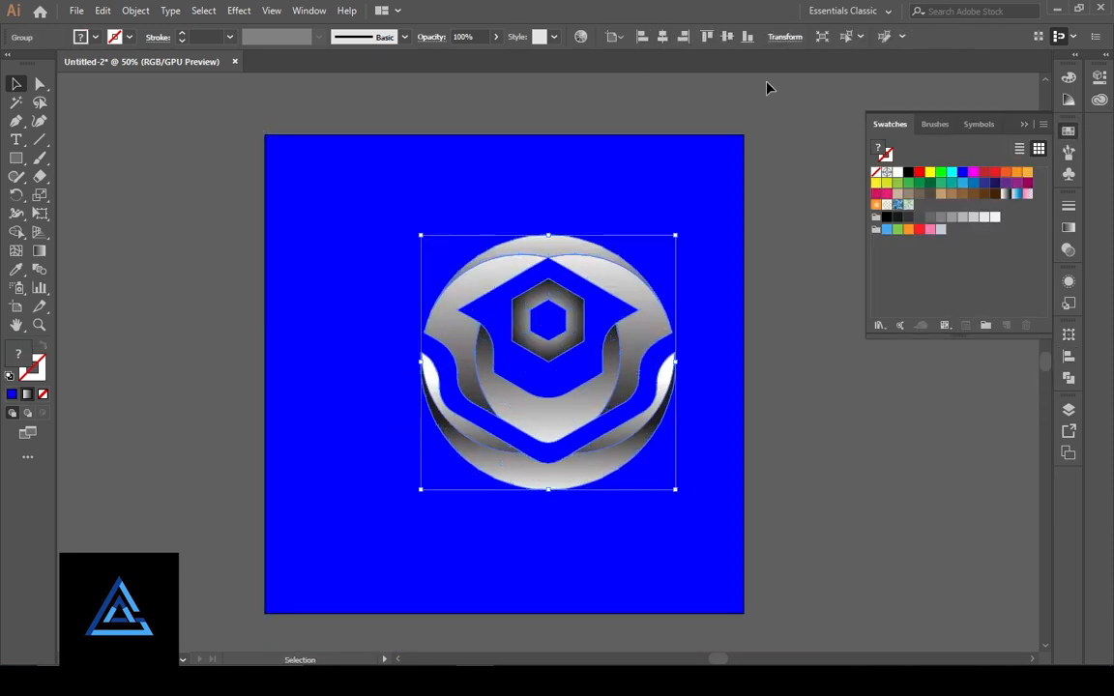
click(662, 36)
click(727, 37)
click(779, 323)
key(ctrl+1)
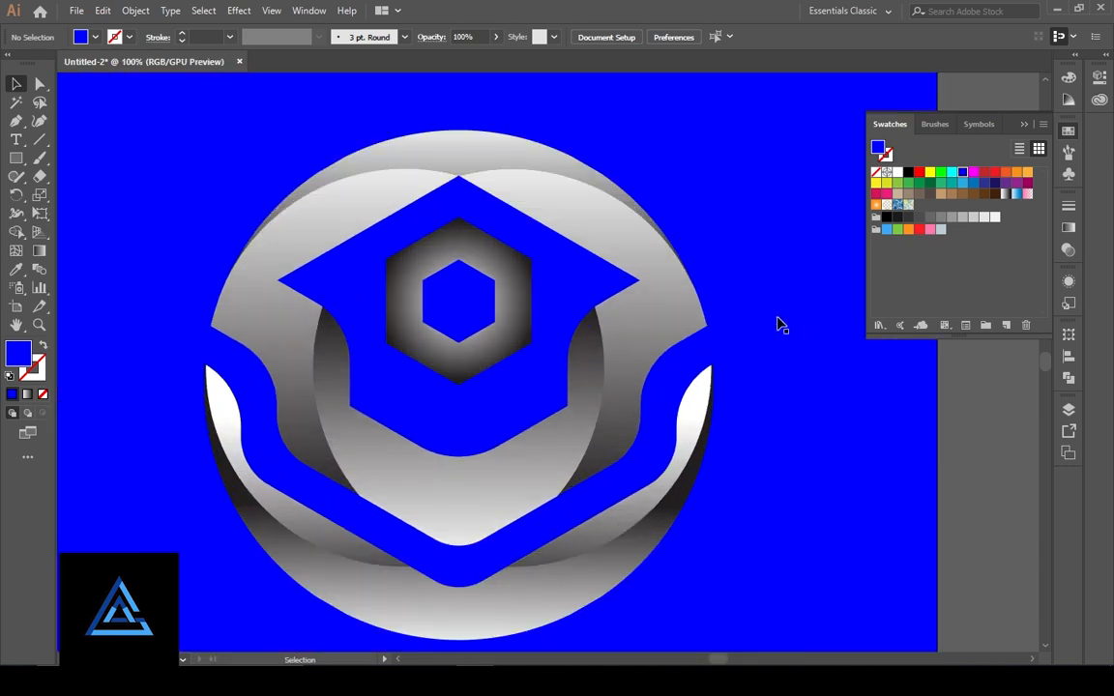
click(1025, 125)
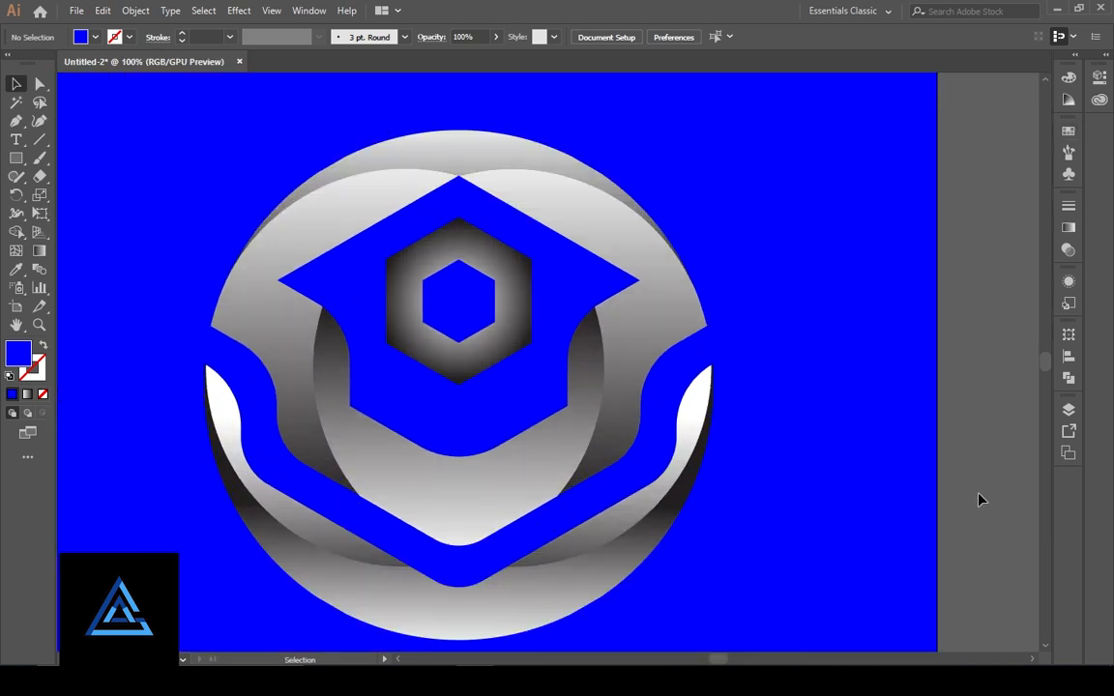
- Recolor the background rectangle to the very dark navy 000015 and deselect it
click(823, 363)
click(1068, 132)
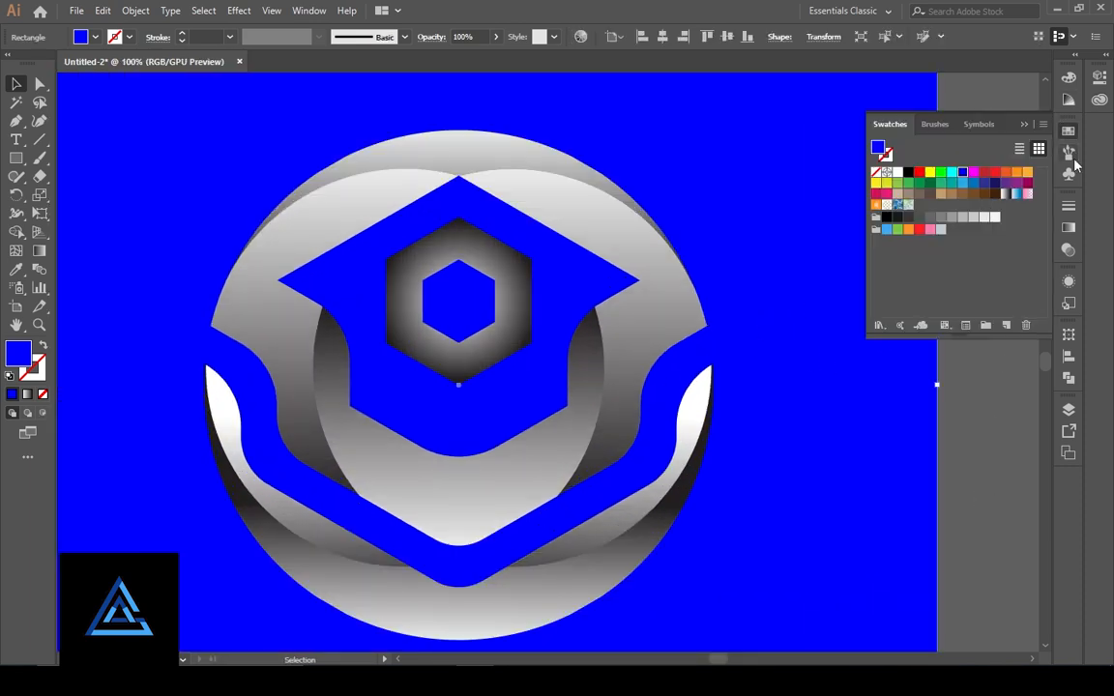
click(1069, 78)
click(985, 121)
key(ctrl+minus)
key(ctrl+minus)
key(ctrl+minus)
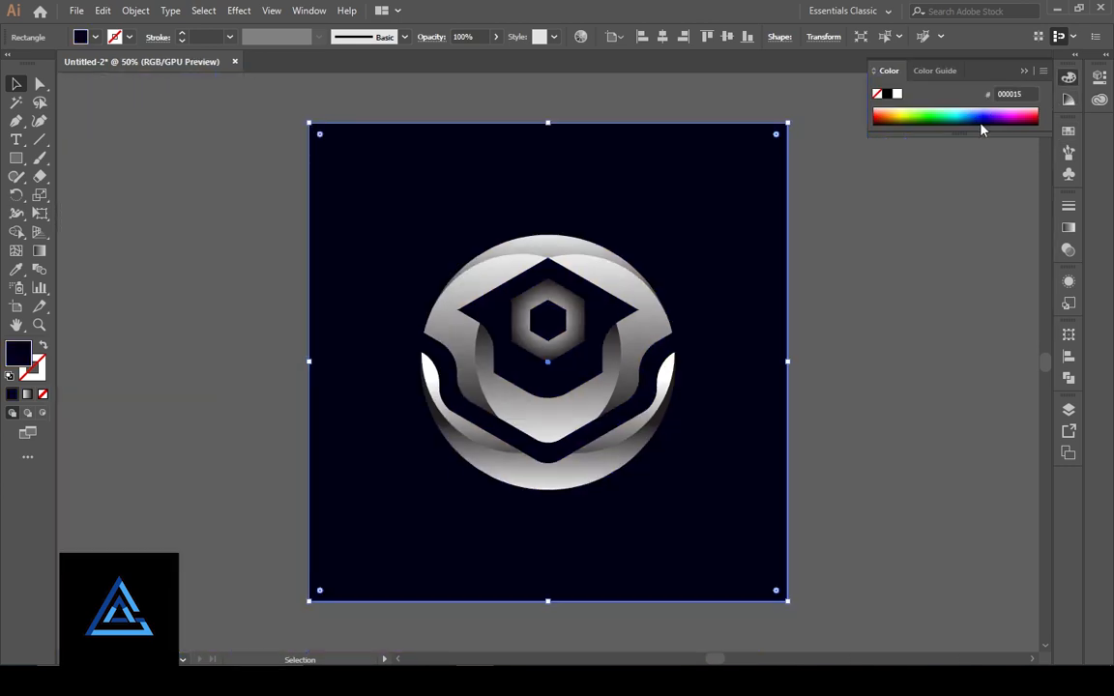
click(219, 288)
- Lengthen the vertical gradient of the logo's bottom crescent and inner bands by moving its dark end up toward the hexagonal ring
key(ctrl+equal)
key(ctrl+equal)
drag(467, 520, 418, 451)
key(ctrl+equal)
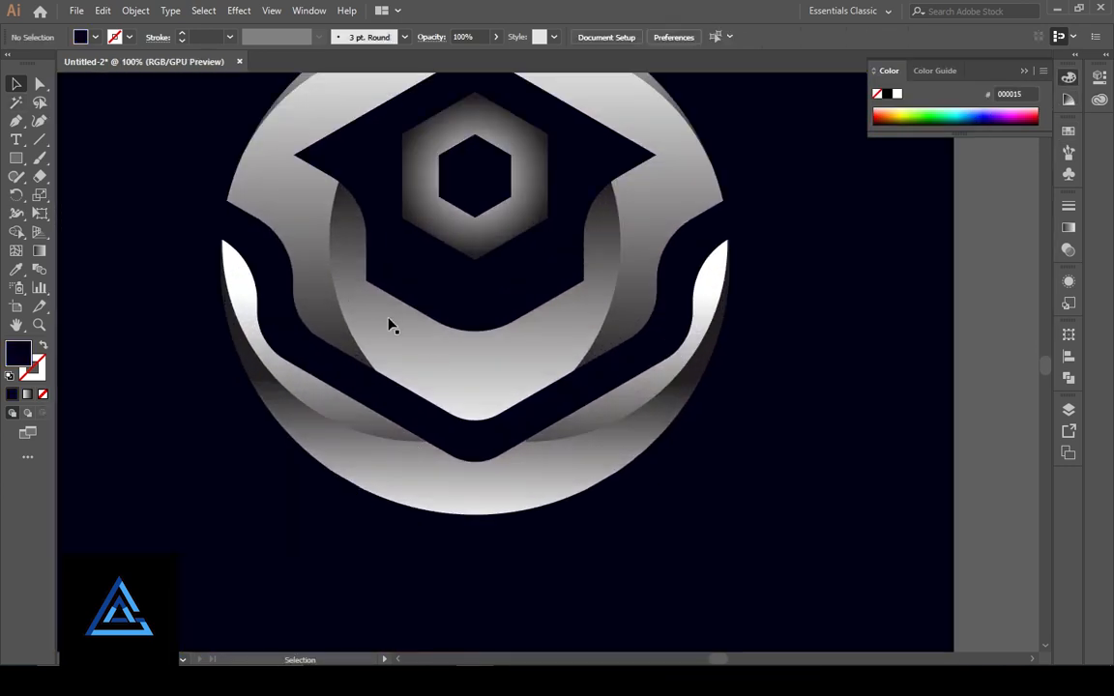
scroll(400, 476, up, 2)
scroll(401, 476, down, 2)
click(475, 502)
key(a)
click(483, 501)
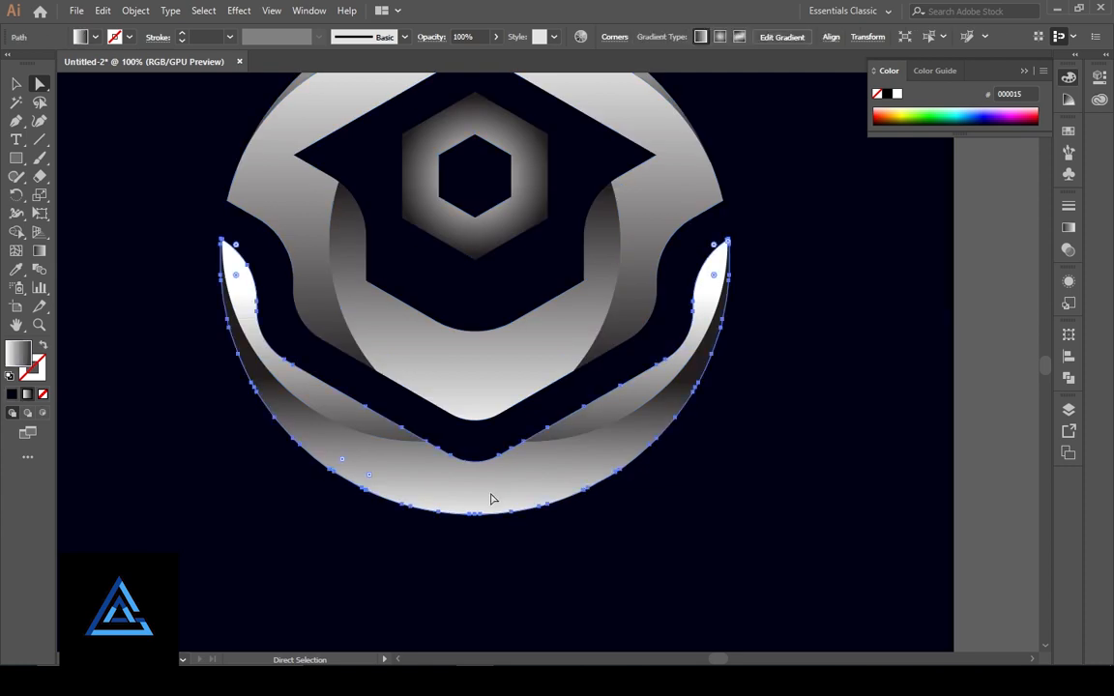
key(g)
mouse_move(472, 385)
mouse_down()
mouse_move(474, 430)
mouse_move(454, 313)
mouse_move(438, 286)
mouse_up()
scroll(102, 111, up, 4)
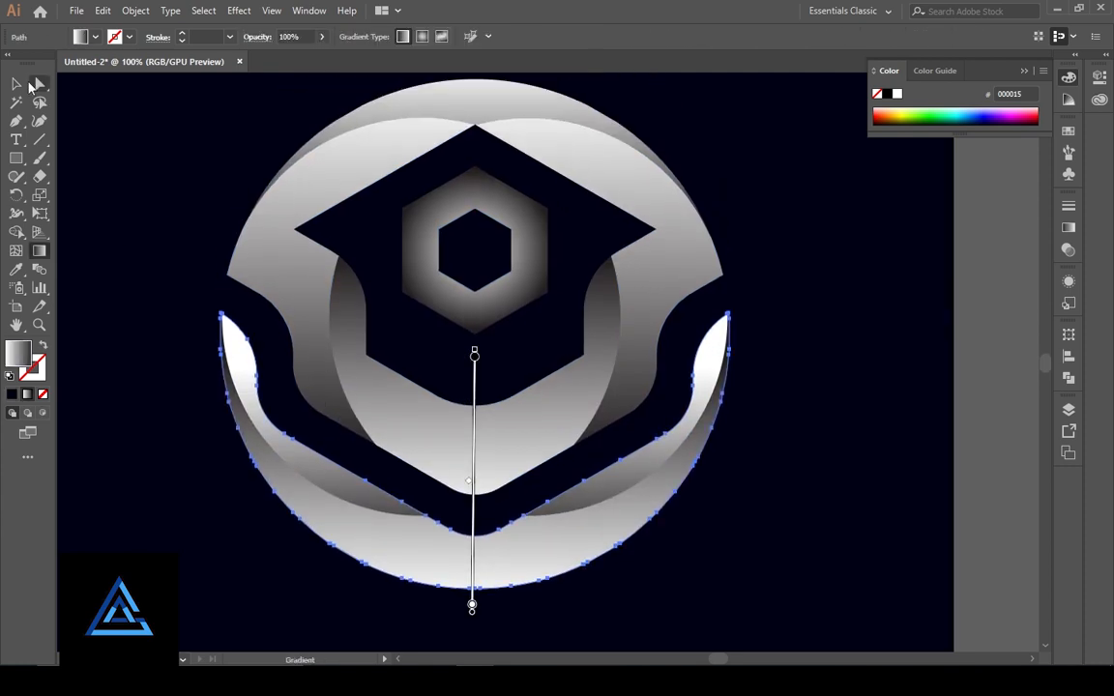
click(17, 85)
click(192, 508)
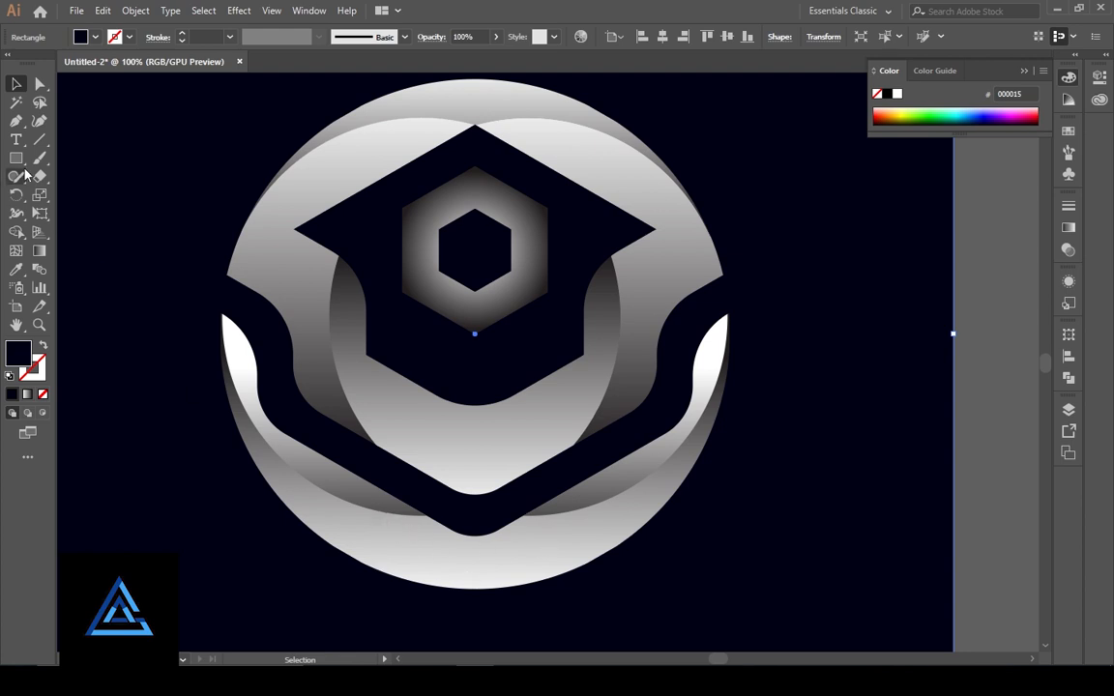
click(391, 516)
click(853, 473)
key(ctrl+minus)
key(ctrl+minus)
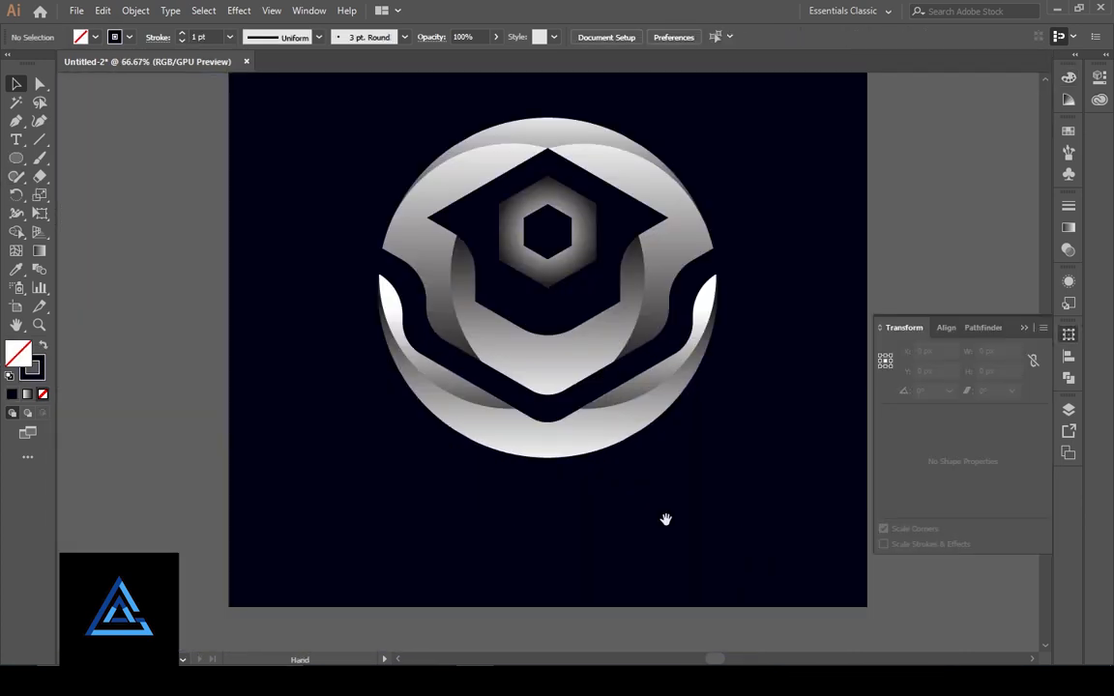
drag(664, 520, 618, 534)
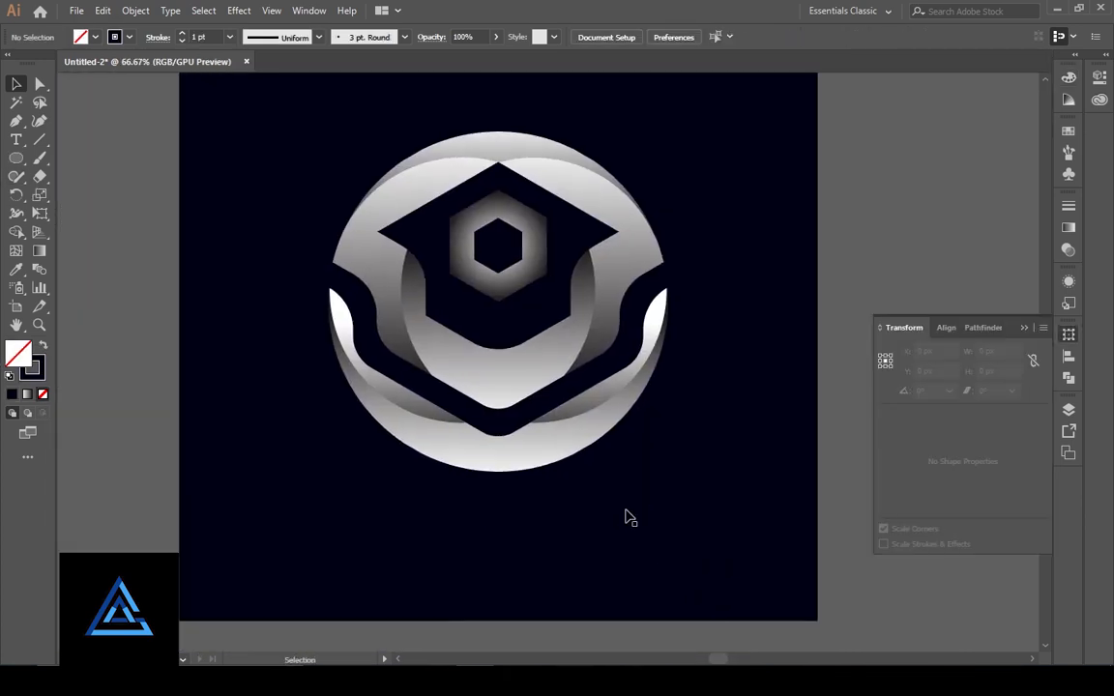
- Round the two sharp side corners of the upper bands' inner outline equally
key(ctrl+plus)
drag(506, 289, 506, 349)
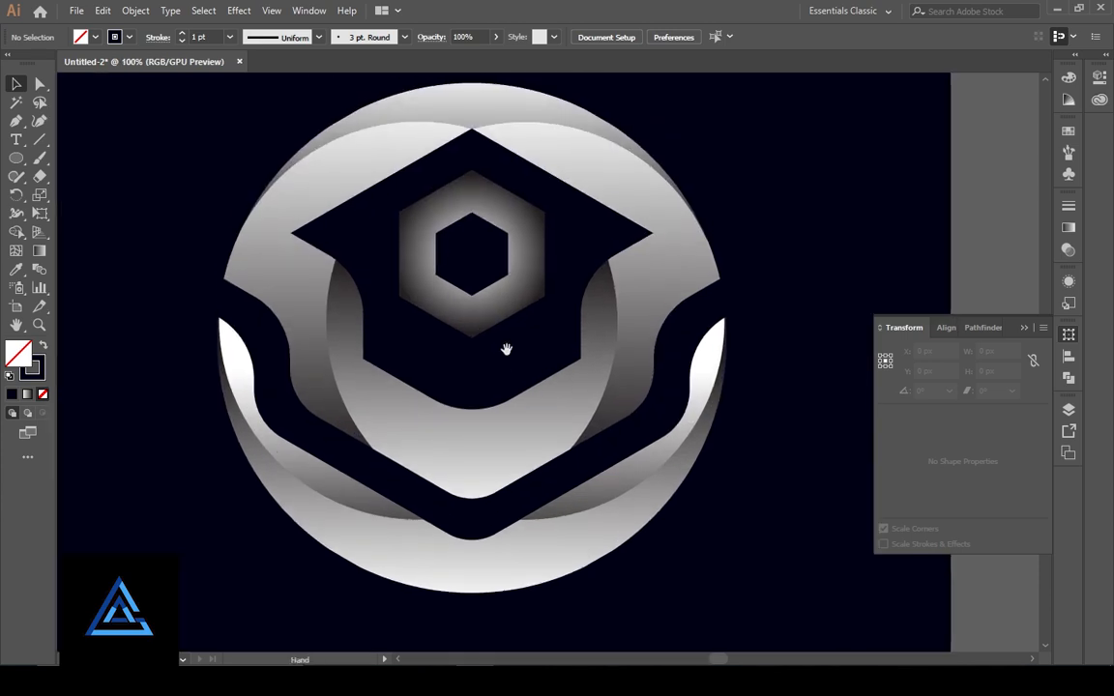
click(295, 236)
shift+click(640, 236)
drag(618, 235, 617, 235)
click(781, 259)
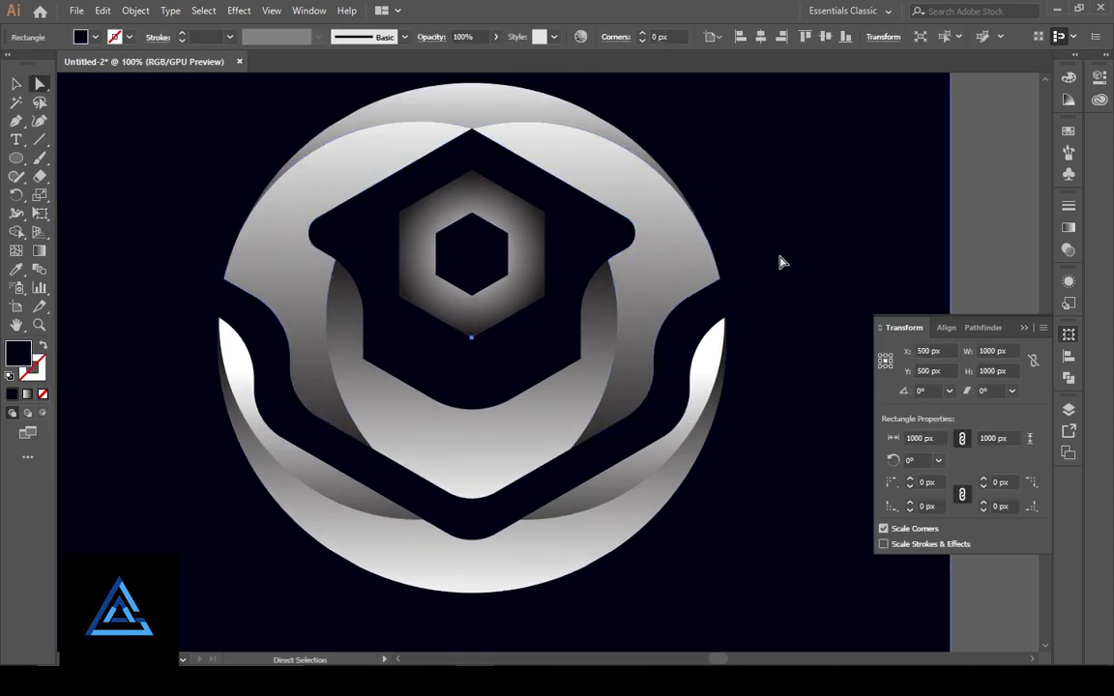
- Enlarge the logo group proportionally about its center and deselect it
key(ctrl+minus)
drag(739, 411, 717, 370)
key(ctrl+plus)
key(ctrl+minus)
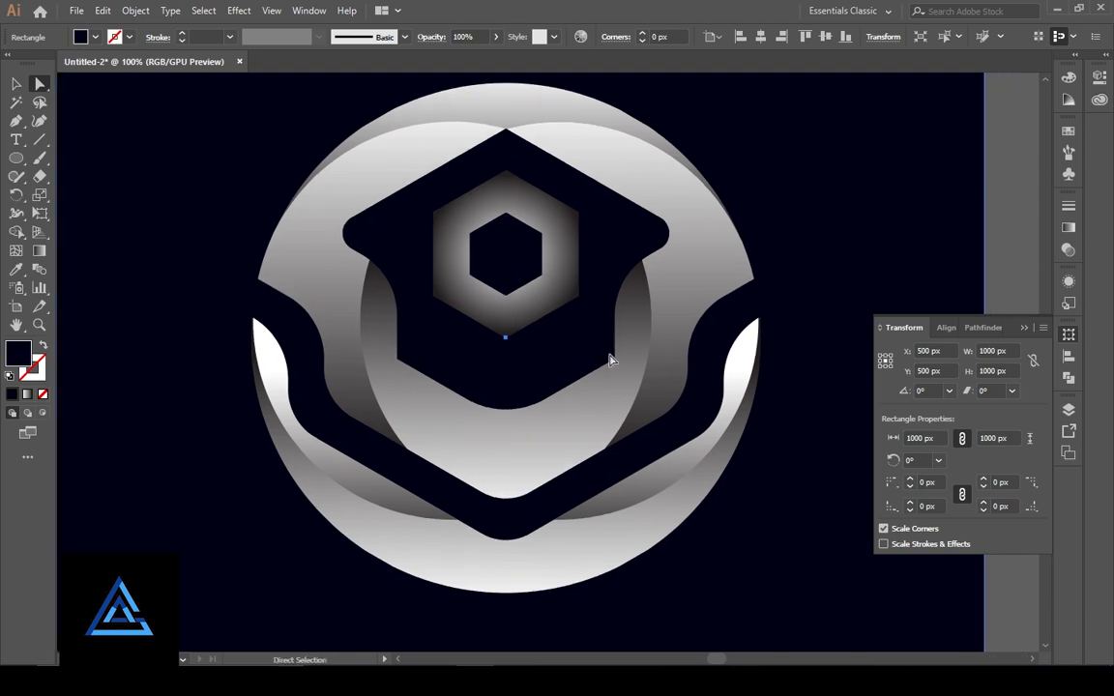
key(ctrl+minus)
key(v)
click(510, 481)
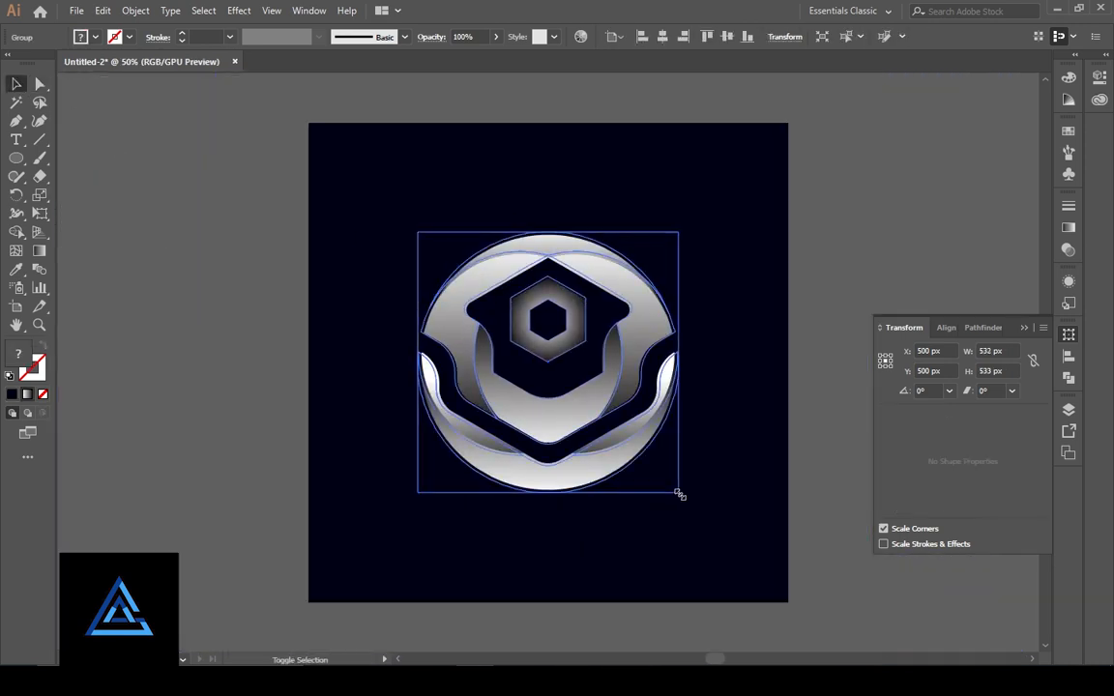
drag(675, 489, 701, 527)
click(933, 468)
- Recolor the background rectangle to the dark navy 02002A
click(778, 371)
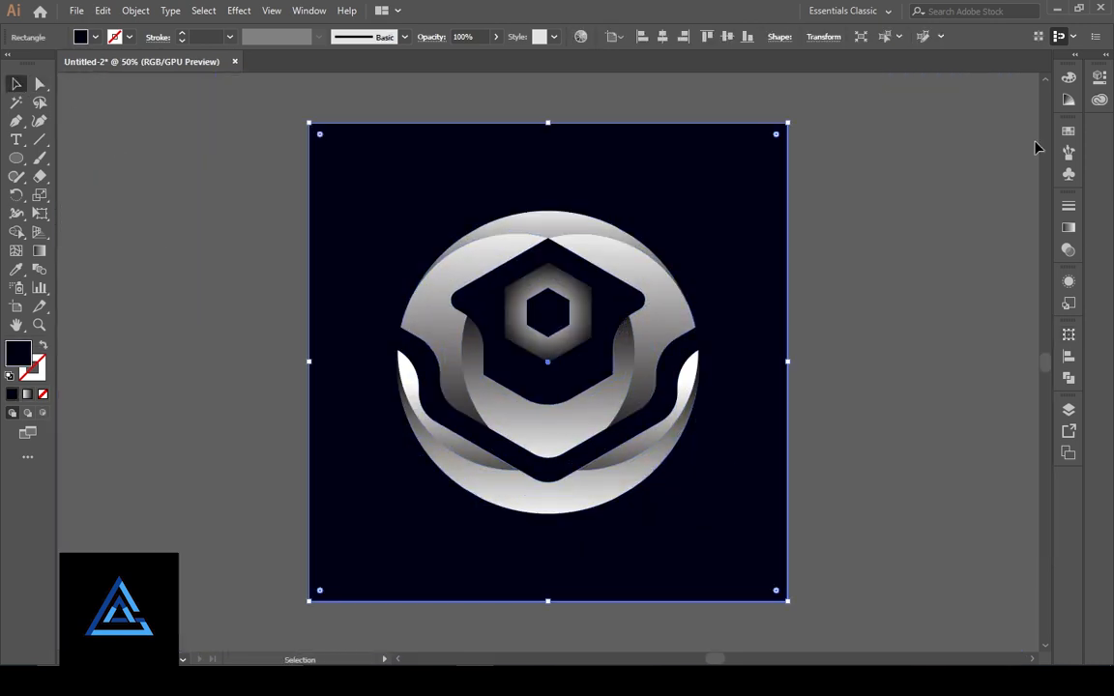
click(1069, 78)
click(984, 118)
click(986, 123)
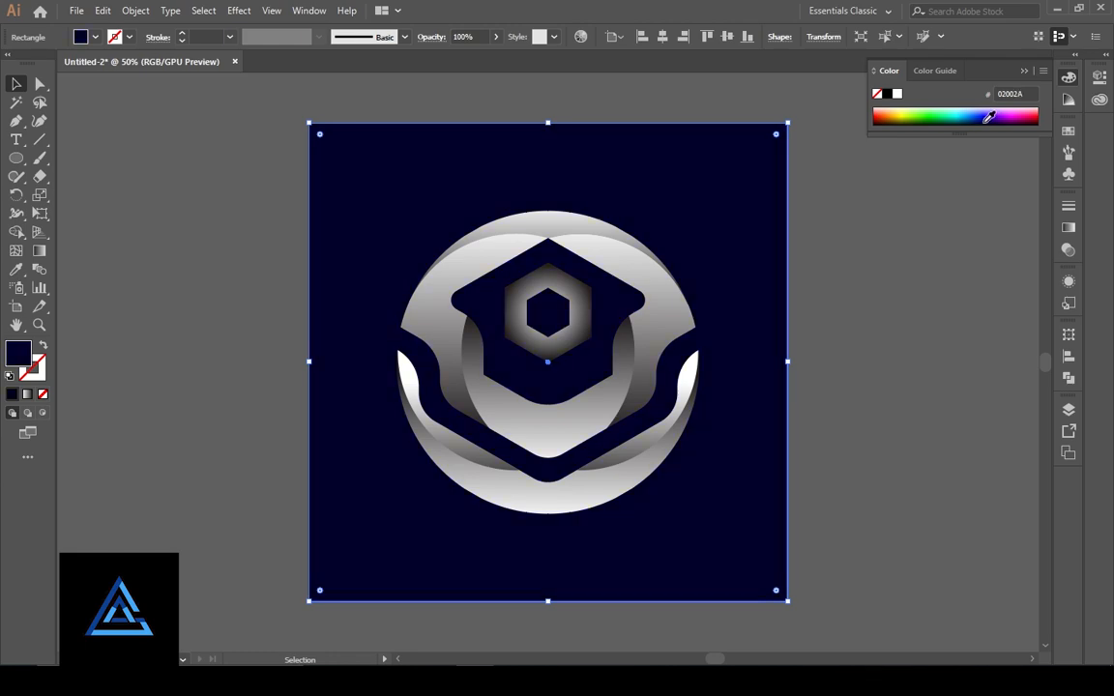